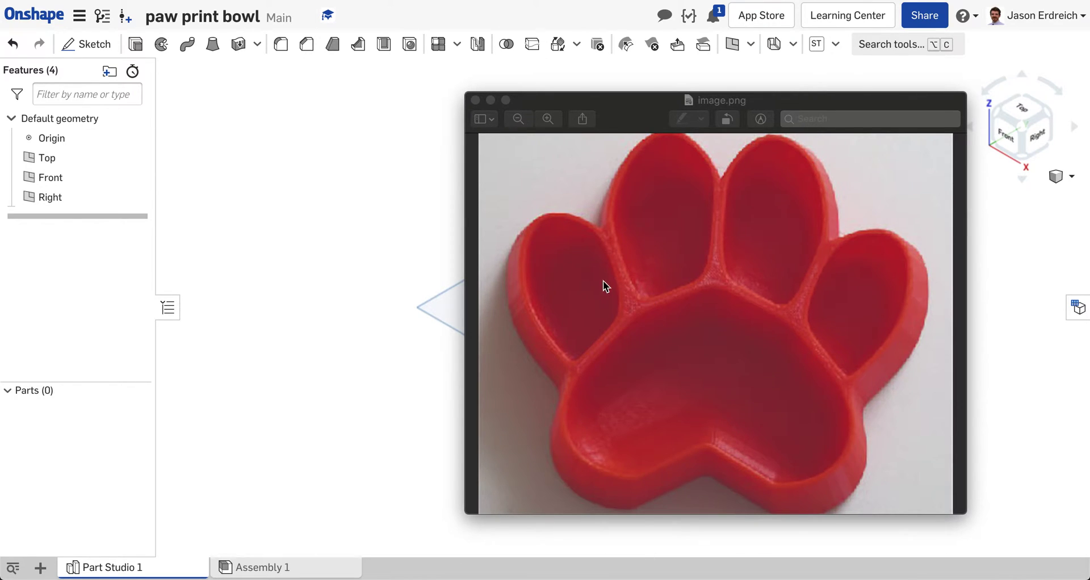
# - Close the paw reference image and start a sketch on the Top plane, viewed from the top
pyautogui.click(635, 150)
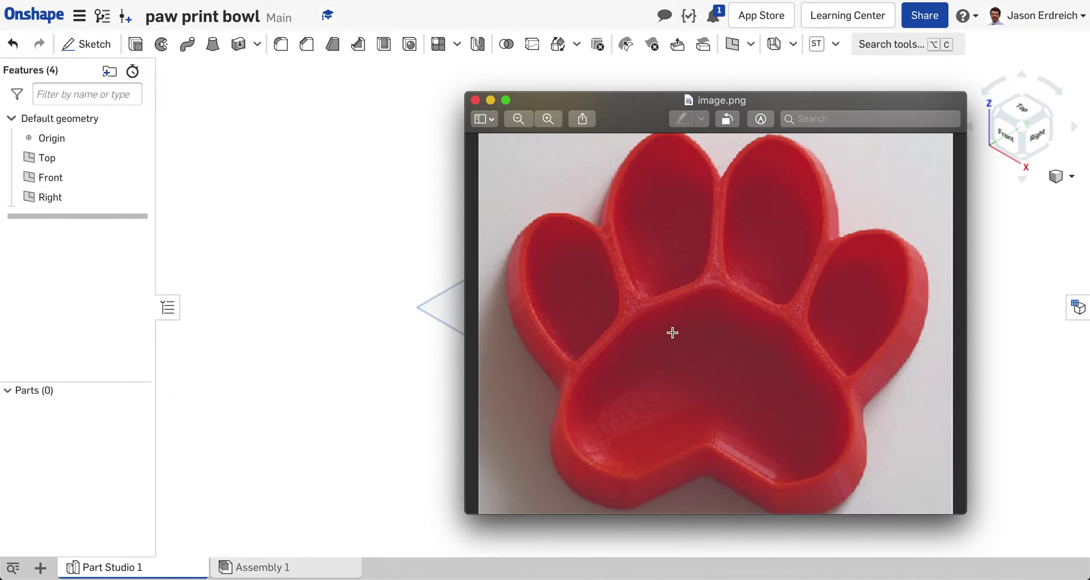
pyautogui.click(475, 100)
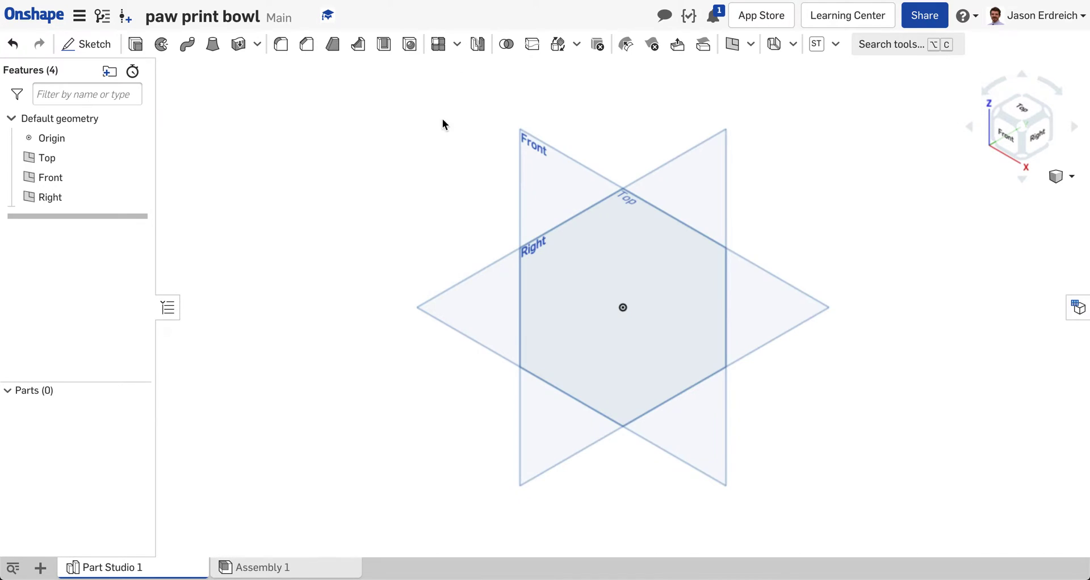
pyautogui.click(466, 314)
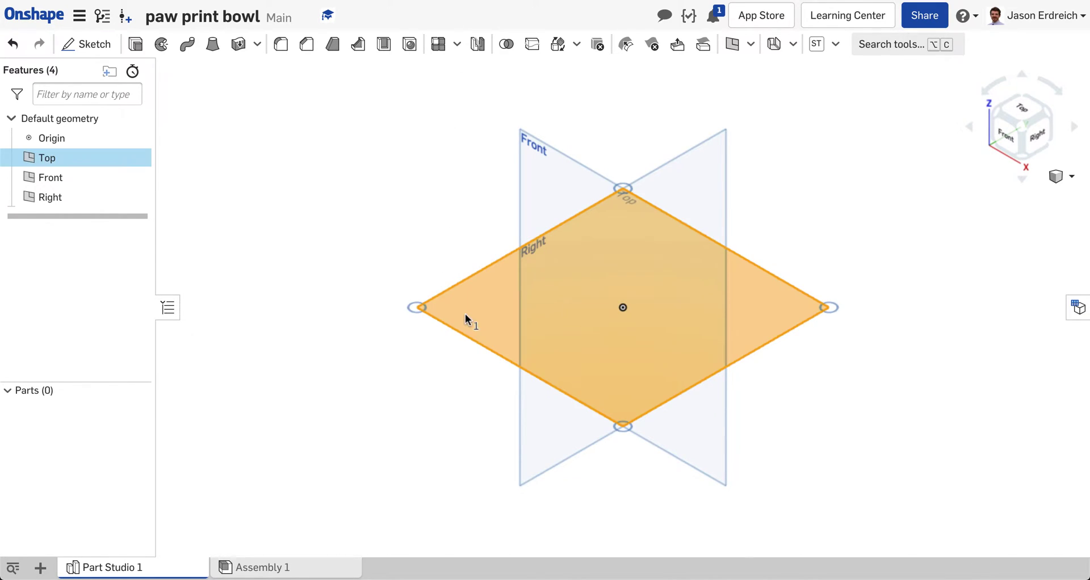
pyautogui.click(80, 44)
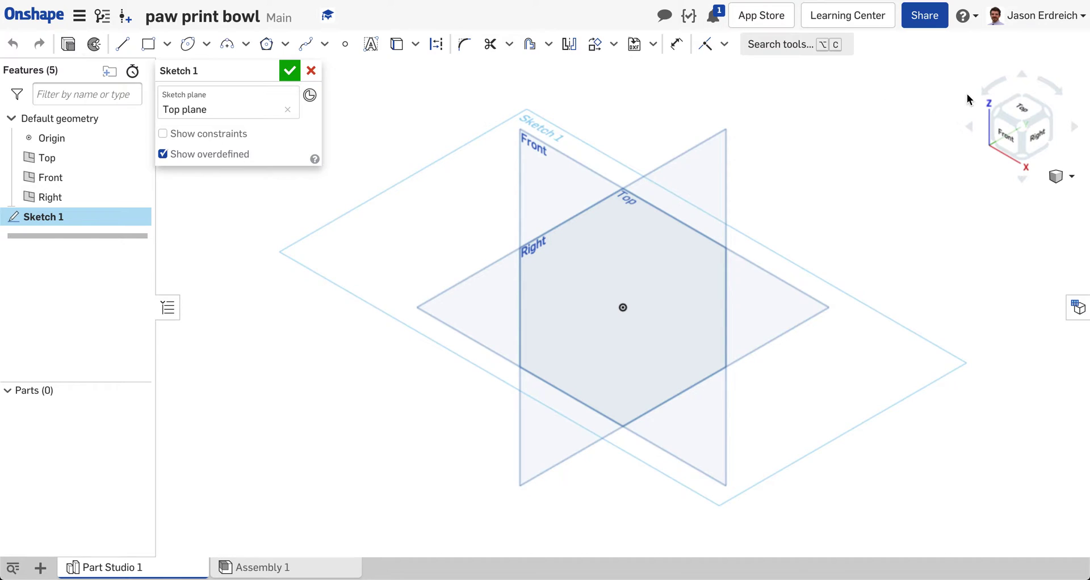
pyautogui.click(1020, 111)
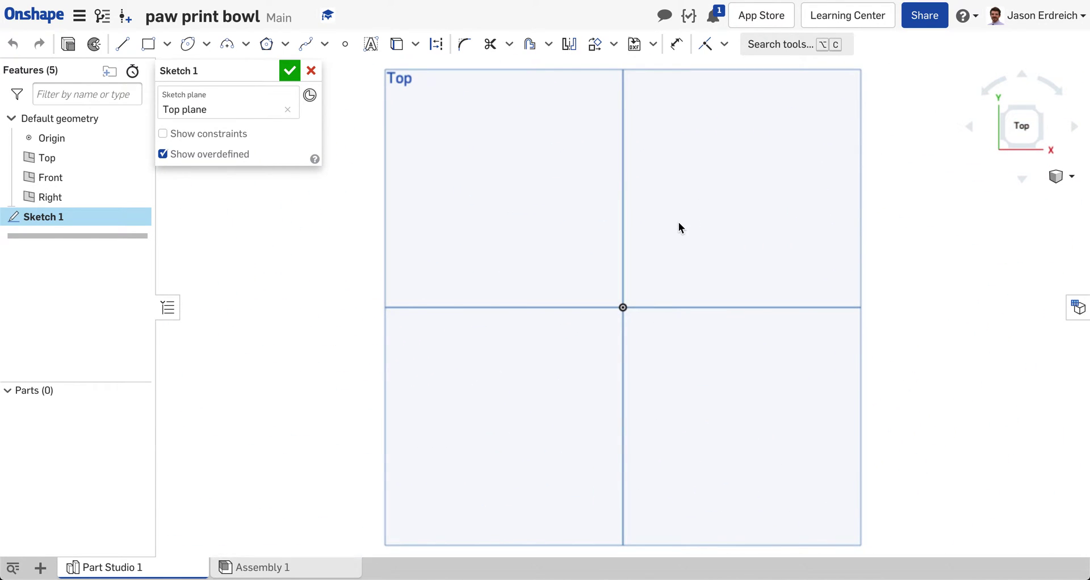
# - Draw a vertical construction line about 2.34 in long, going up from the origin
pyautogui.click(125, 49)
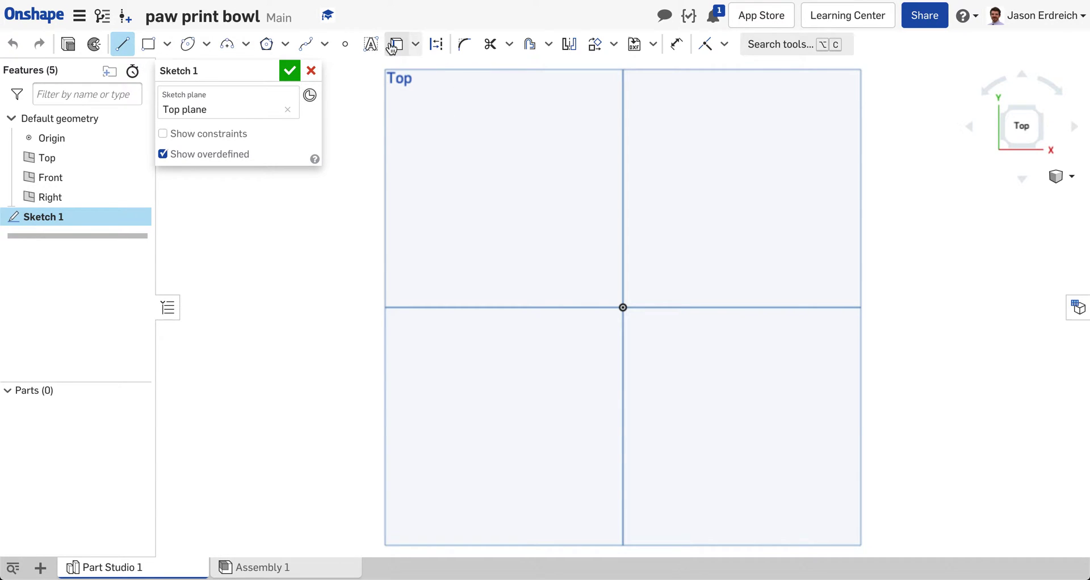
pyautogui.click(440, 52)
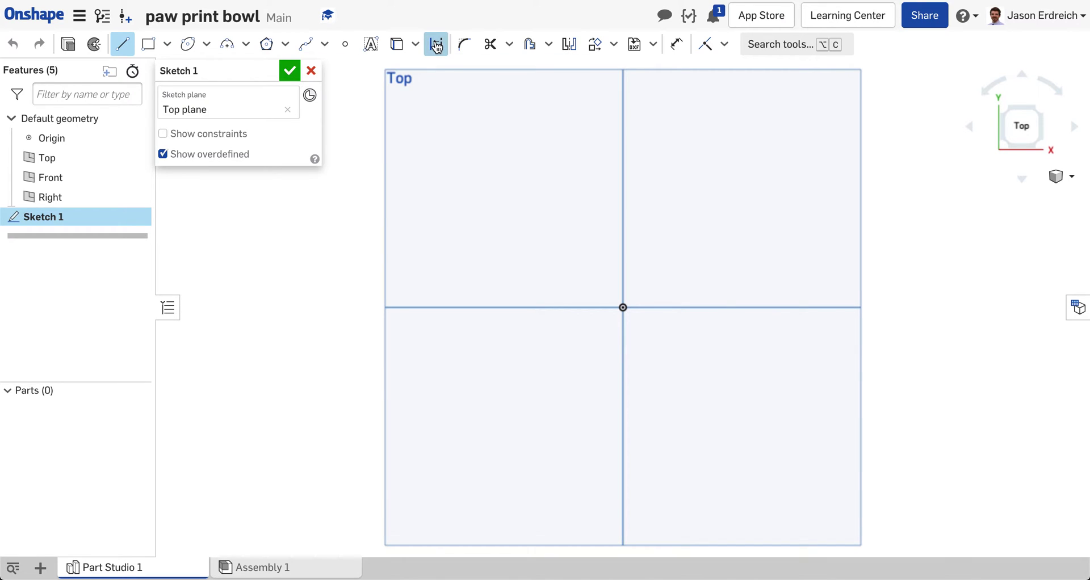
pyautogui.click(623, 307)
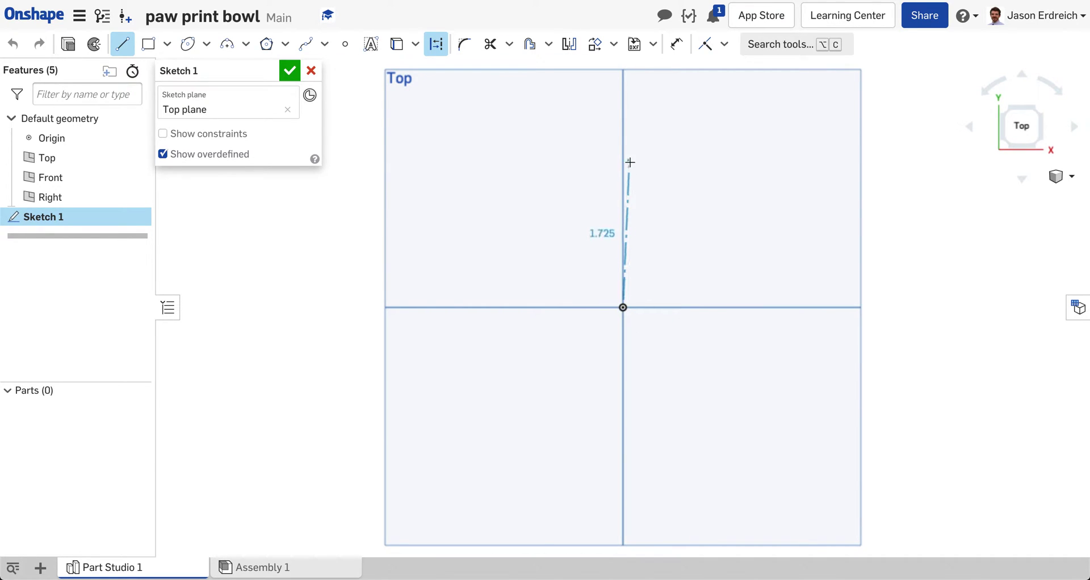
pyautogui.click(622, 122)
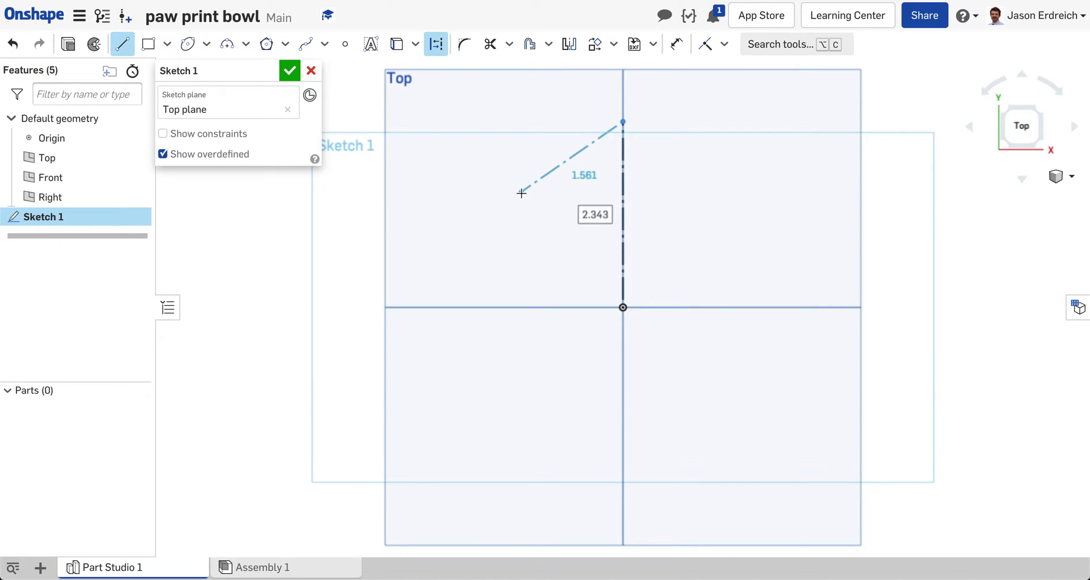
pyautogui.press('Escape')
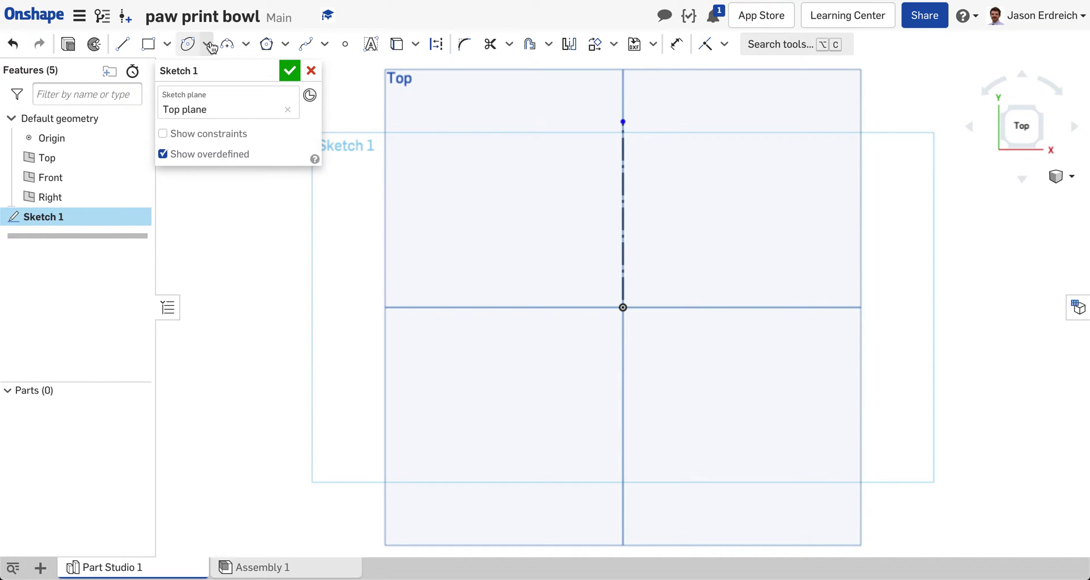
pyautogui.press('super+Tab')
pyautogui.click(206, 46)
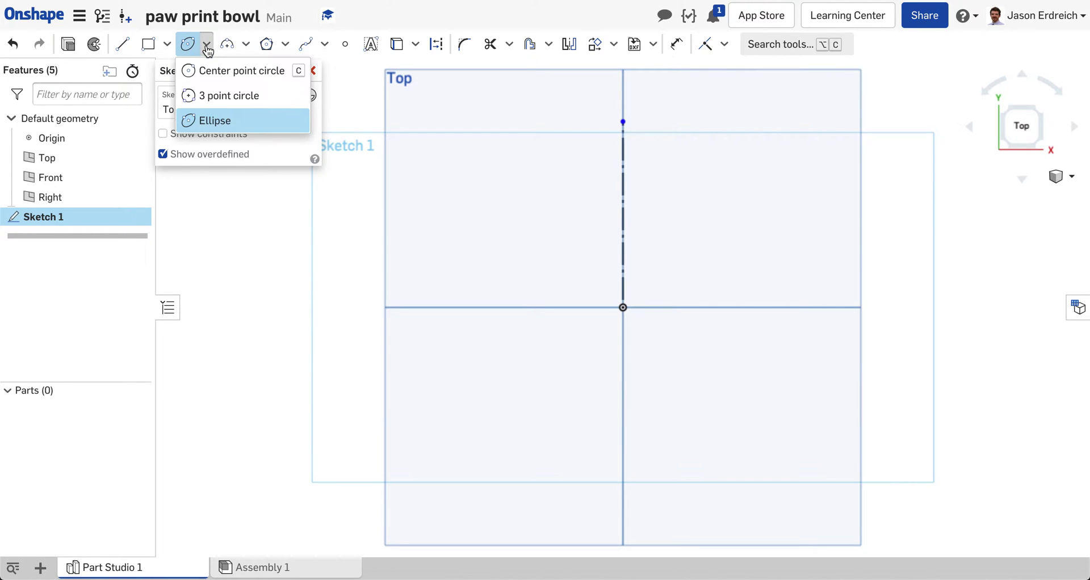
pyautogui.click(217, 120)
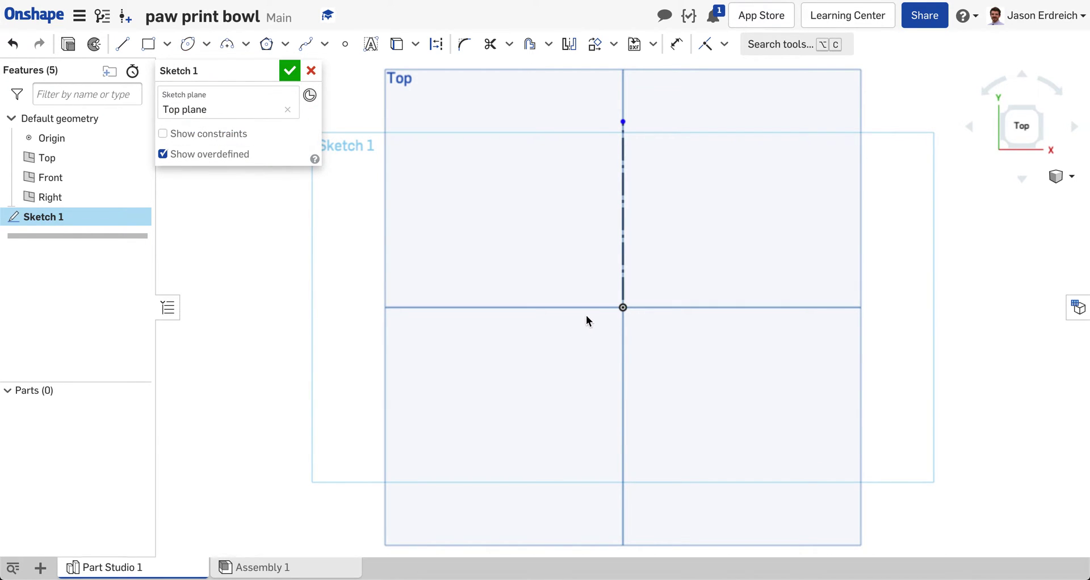
pyautogui.click(188, 44)
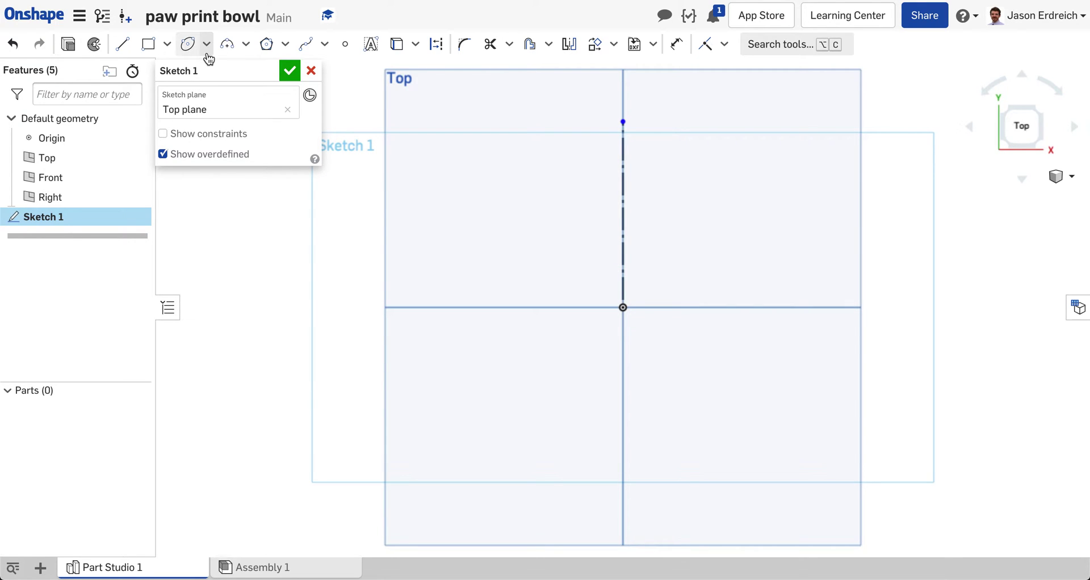
pyautogui.click(623, 307)
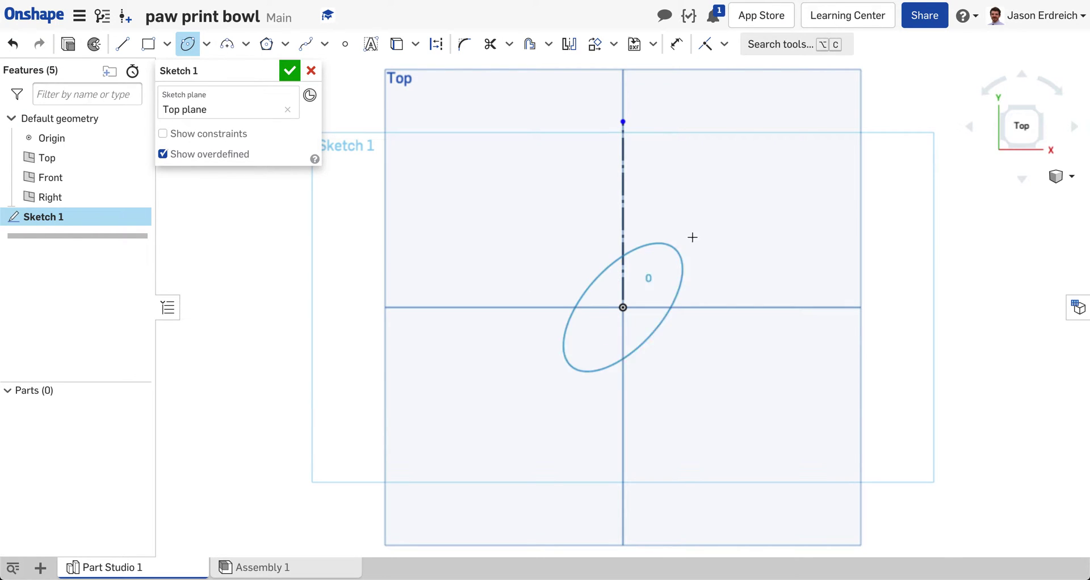
pyautogui.press('Escape')
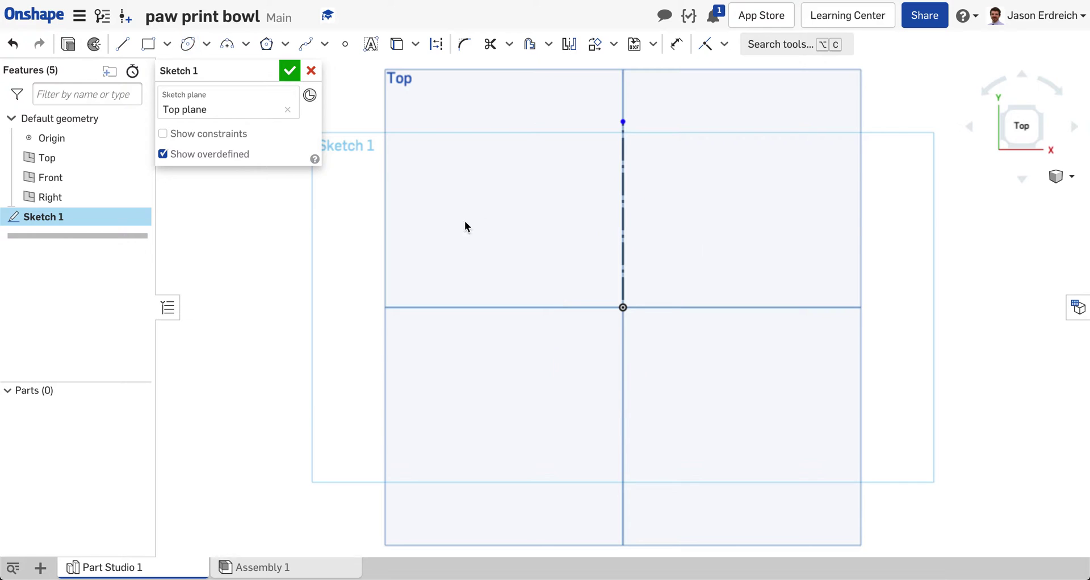
# - Sketch a tilted ellipse of about 4.64 by 2.78 in, centred on the horizontal axis to the left of the origin
pyautogui.click(184, 48)
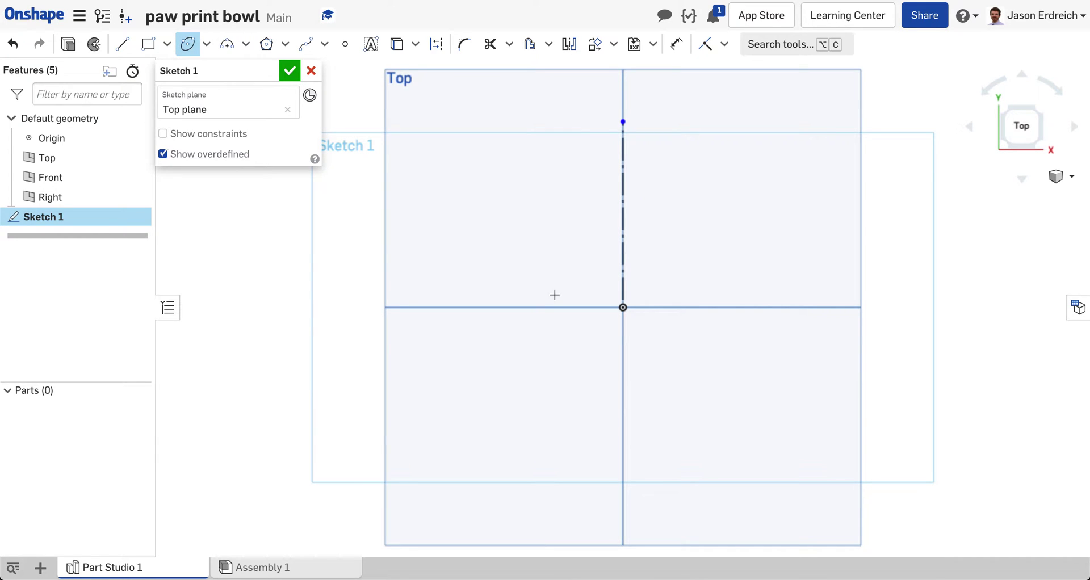
pyautogui.click(521, 307)
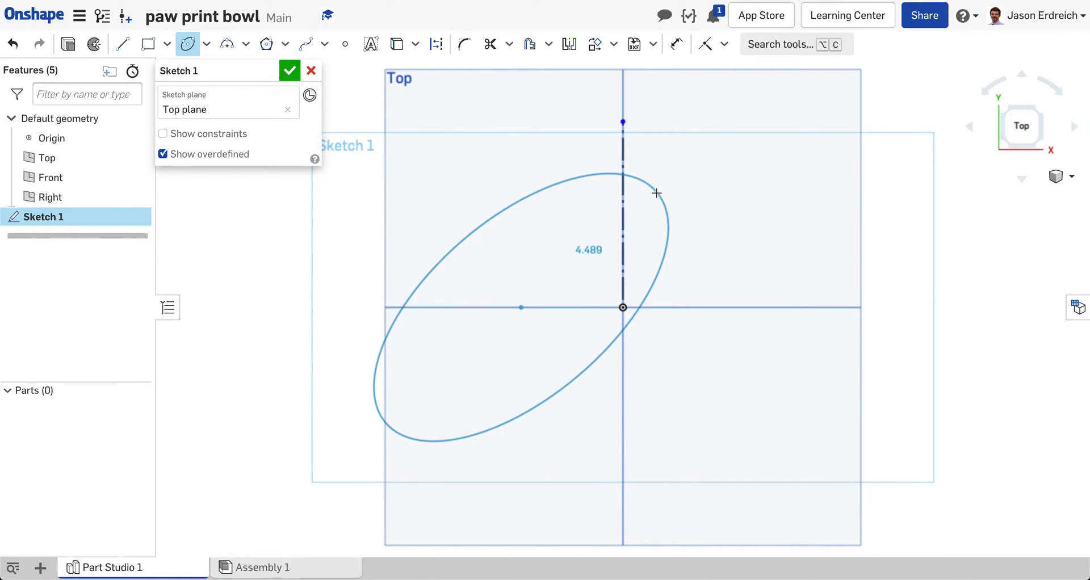
pyautogui.click(666, 194)
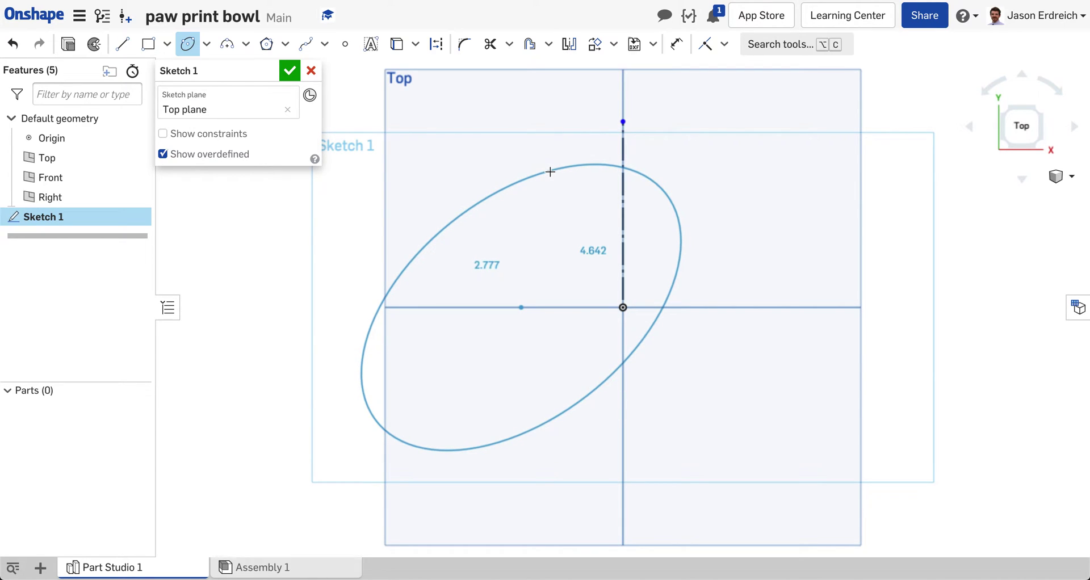
pyautogui.click(550, 171)
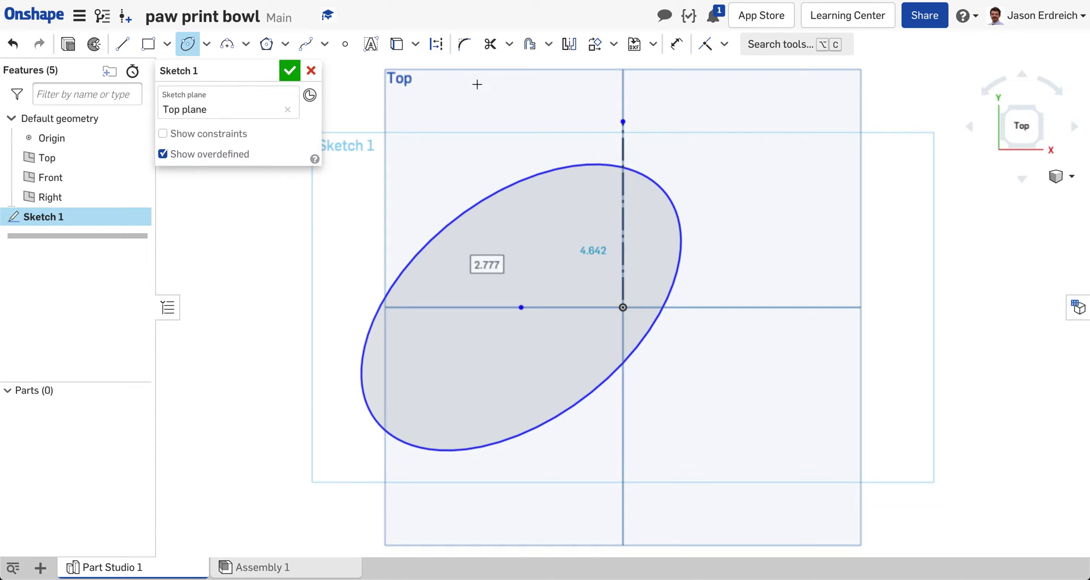
pyautogui.press('Tab')
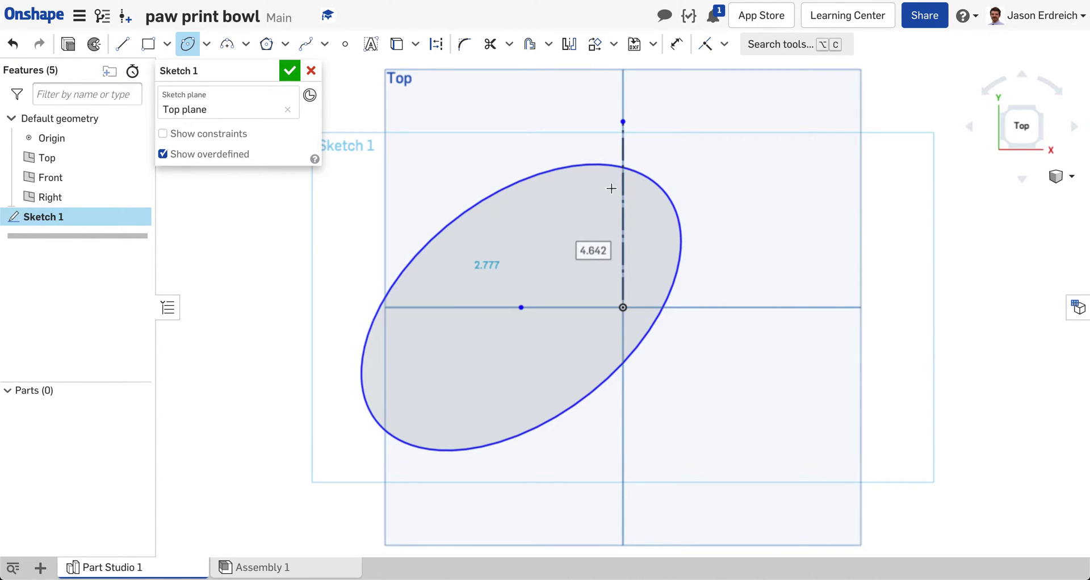
# - Mirror the ellipse across the vertical construction line
pyautogui.click(568, 47)
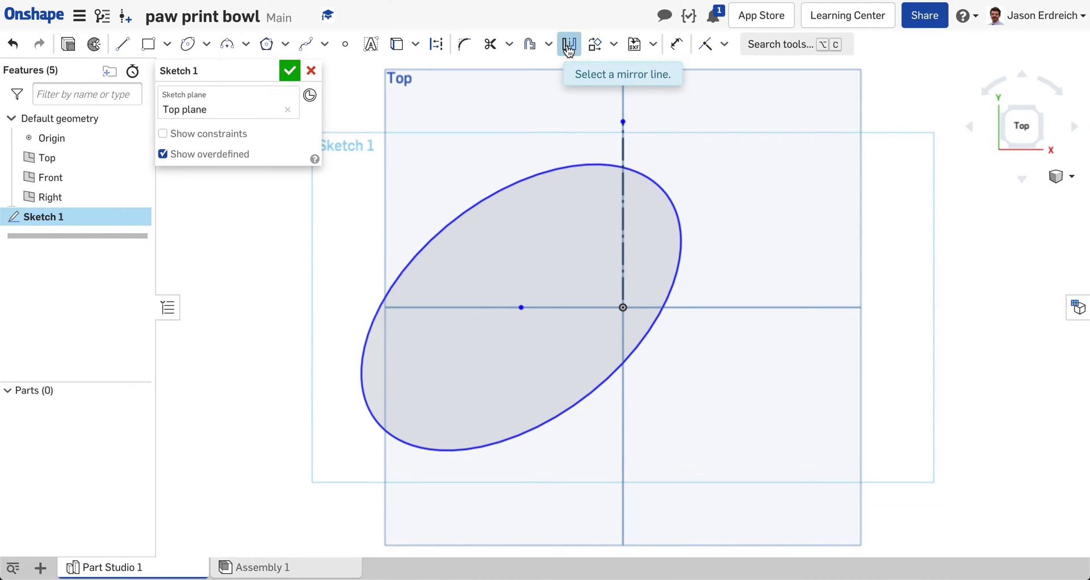
pyautogui.click(623, 145)
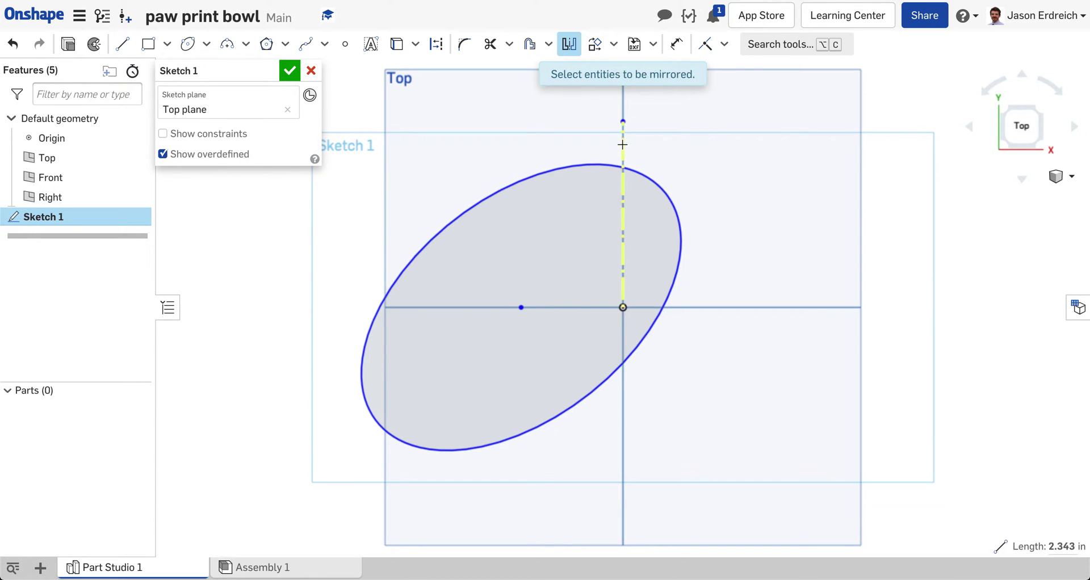
pyautogui.click(564, 171)
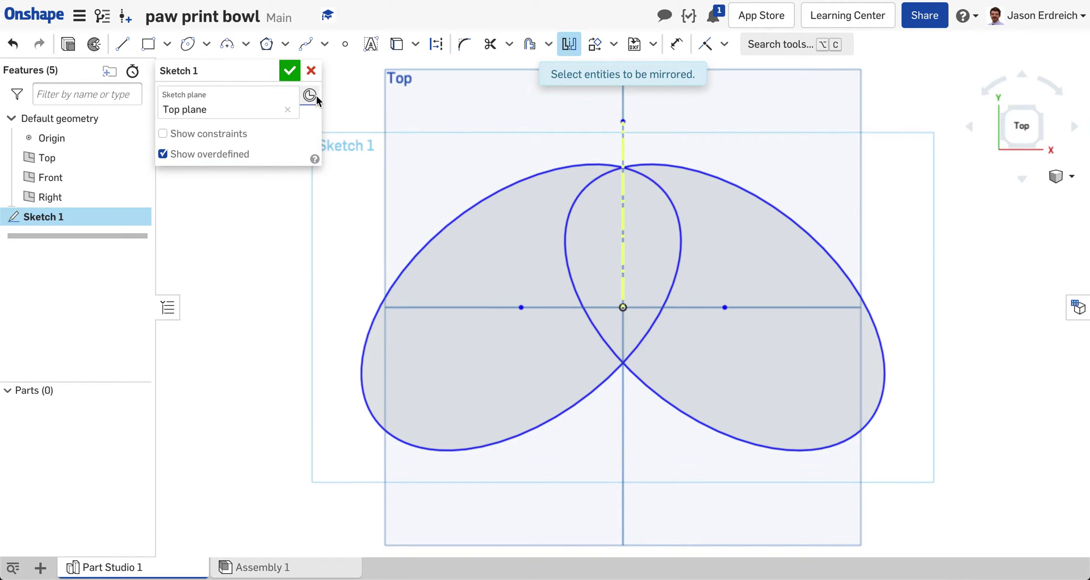
# - Bridge the two ellipses with three-point arcs, about R1.54 in across the lower notch and about R2.78 in across their upper edges
pyautogui.click(231, 47)
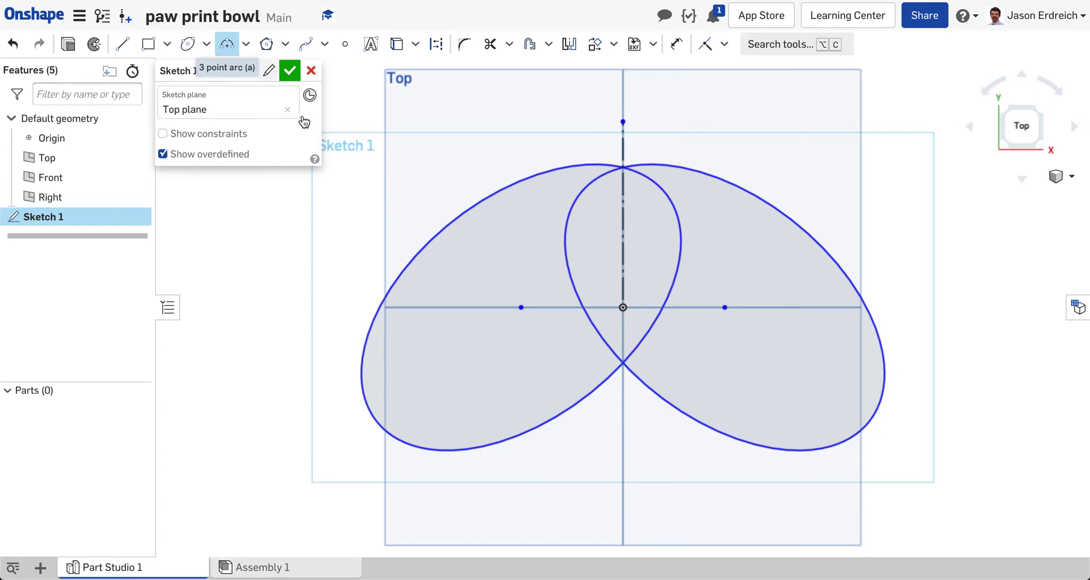
pyautogui.click(570, 410)
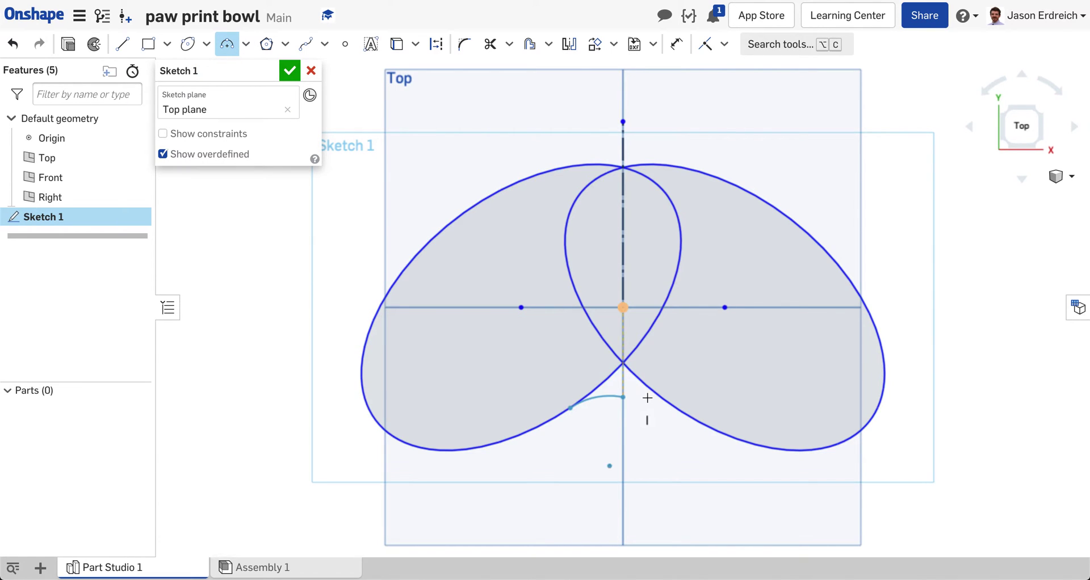
pyautogui.click(672, 405)
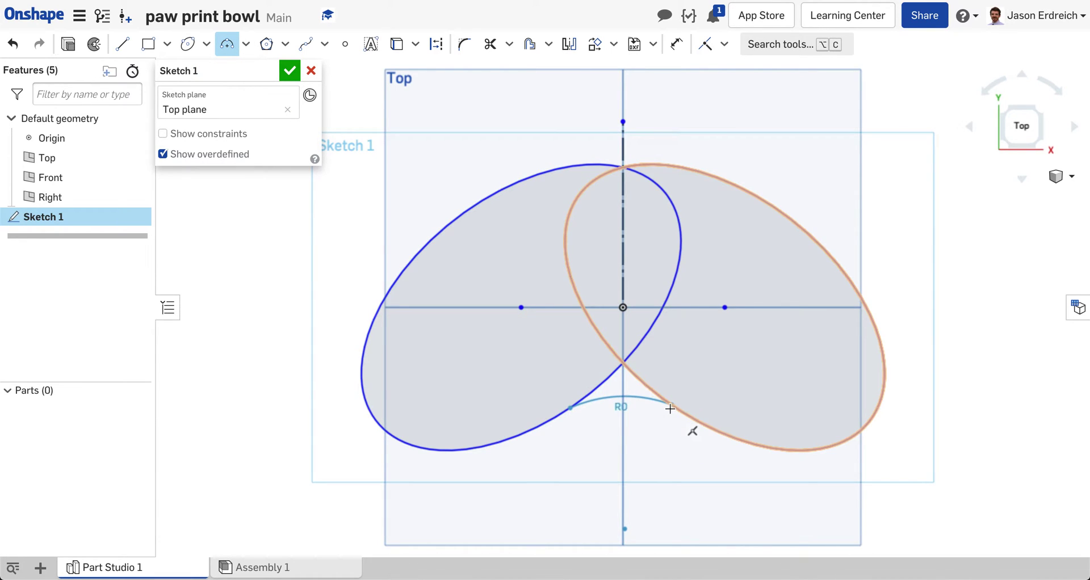
pyautogui.click(638, 397)
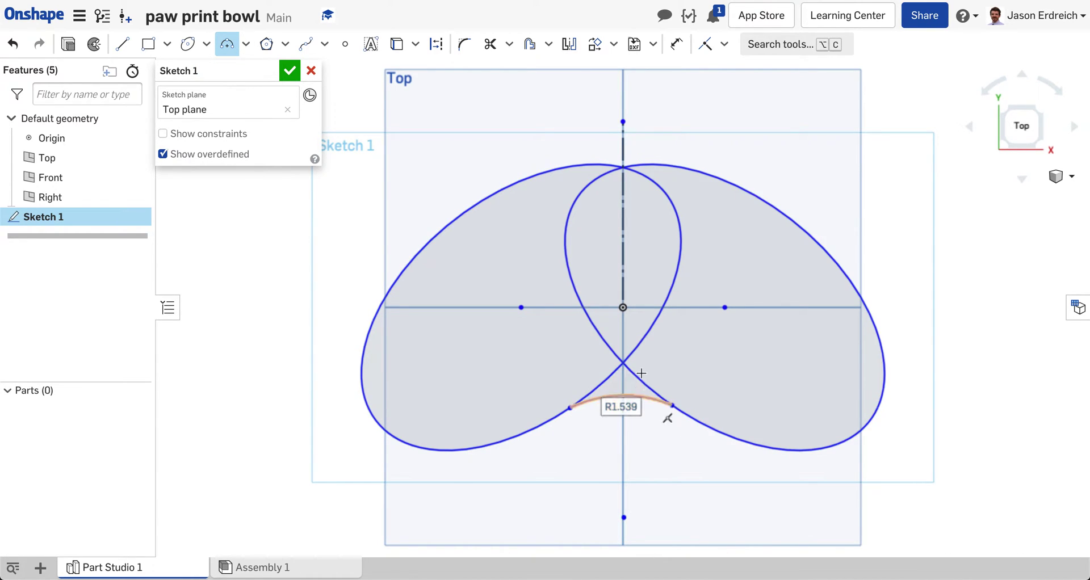
pyautogui.click(525, 179)
pyautogui.click(716, 177)
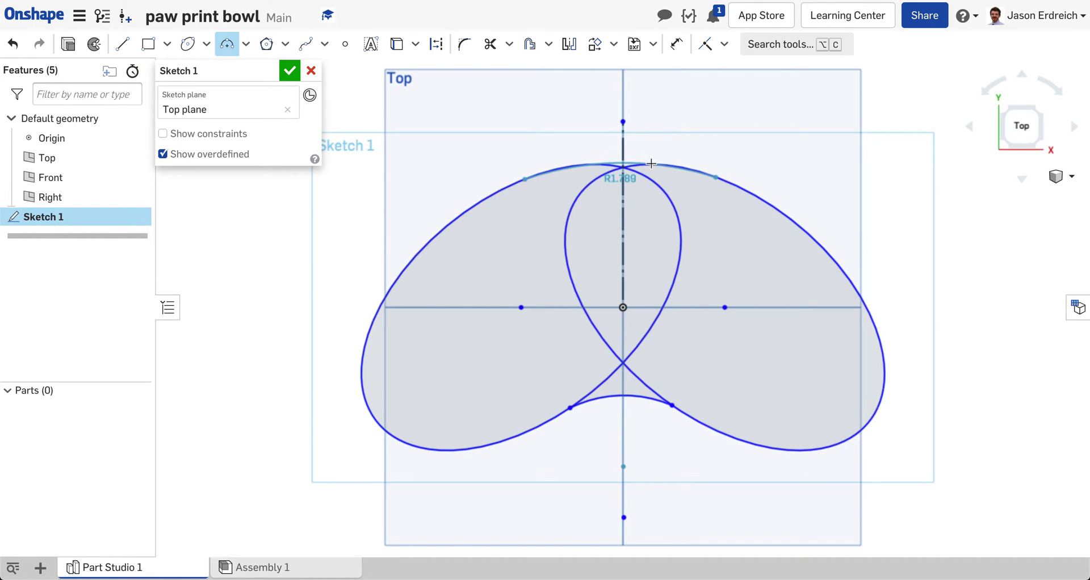
pyautogui.click(637, 157)
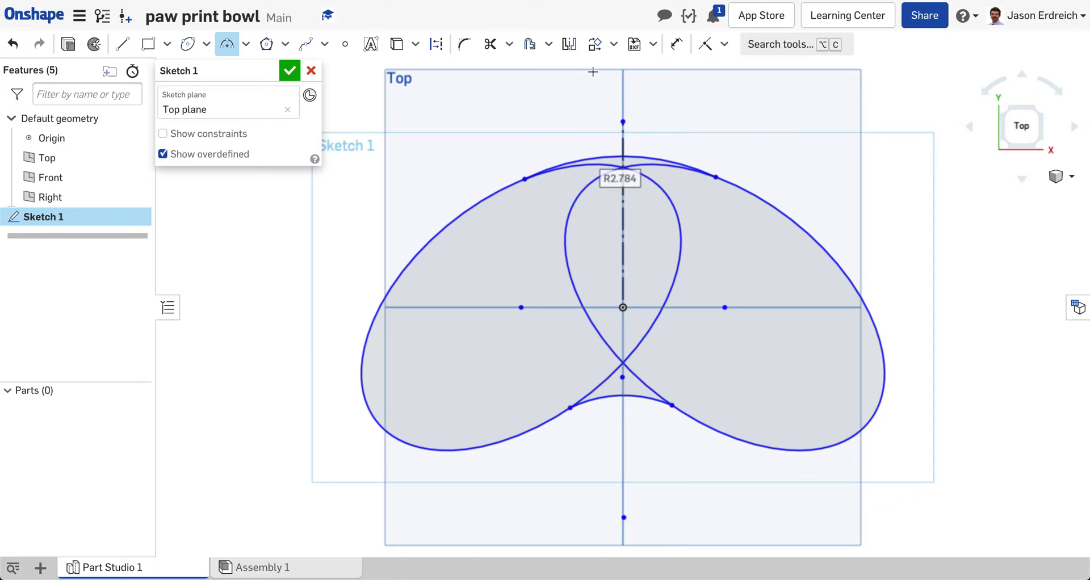
# - Trim the overlapping ellipse segments inside the two bridging arcs, leaving a single closed outline for the main paw pad
pyautogui.scroll(2, 657, 116)
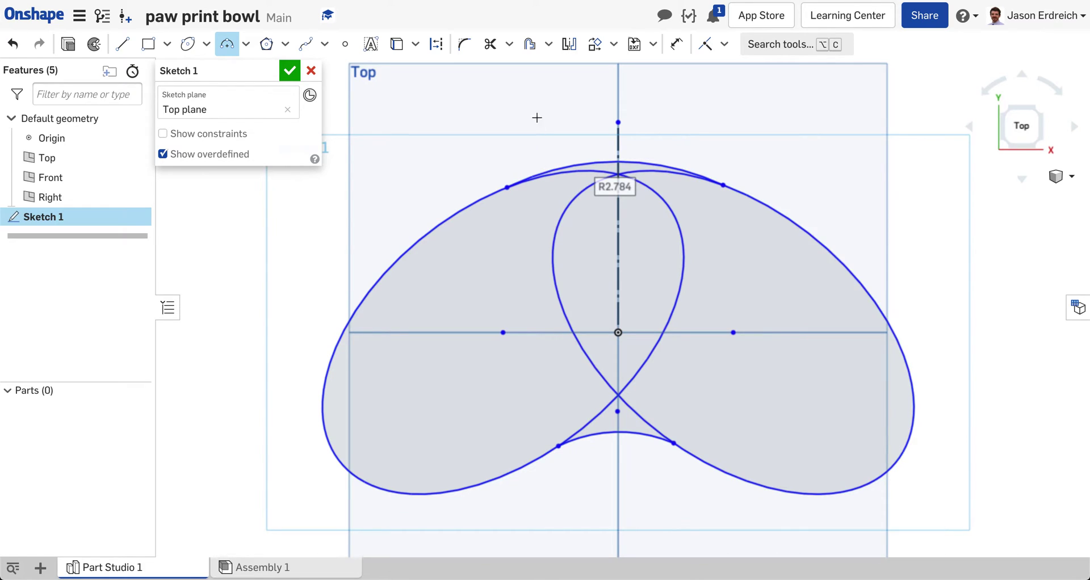
pyautogui.click(491, 48)
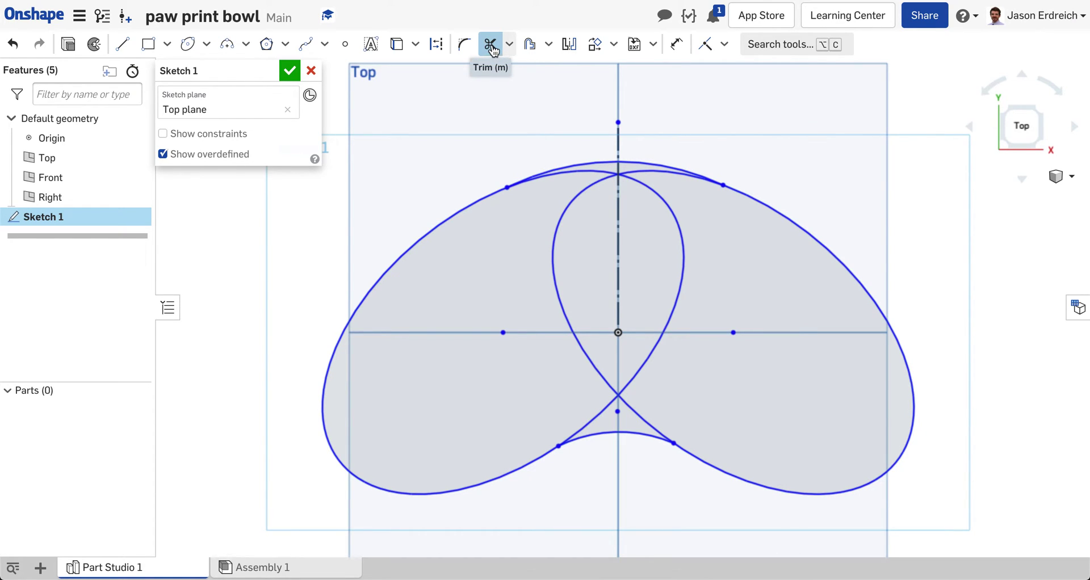
pyautogui.click(595, 173)
pyautogui.click(640, 177)
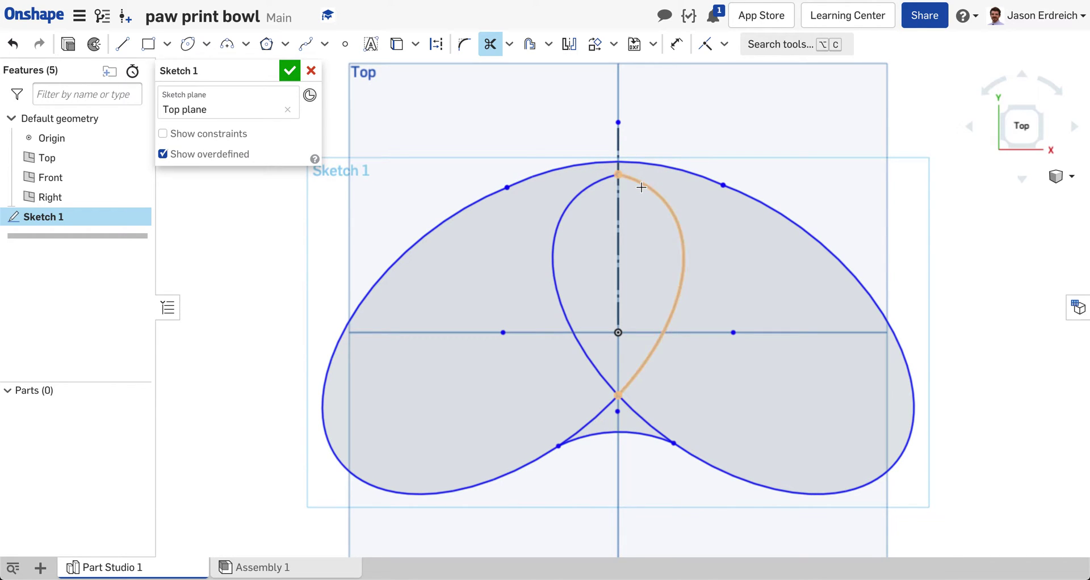
pyautogui.click(640, 176)
pyautogui.click(603, 184)
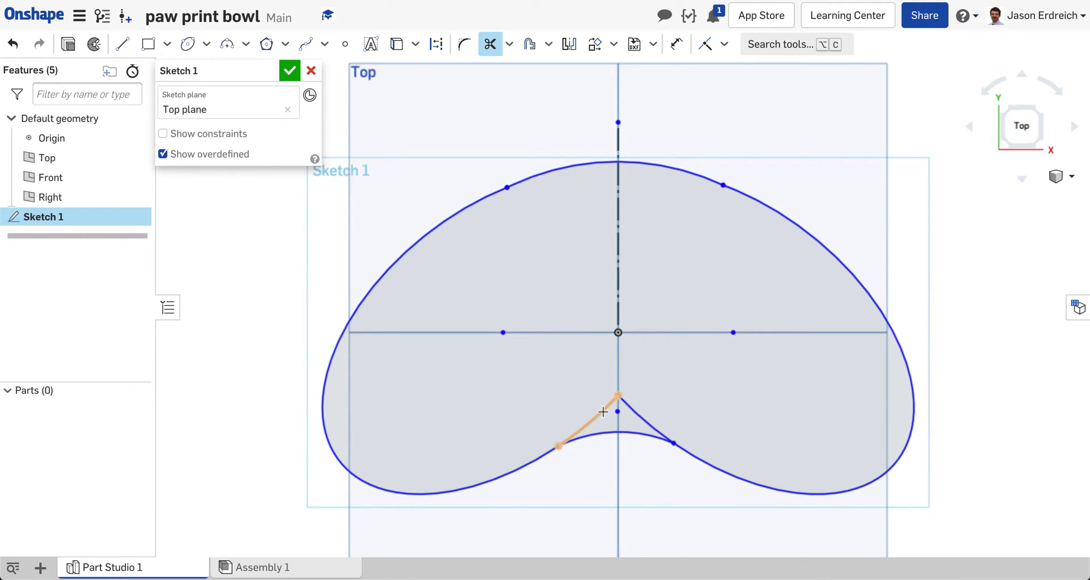
pyautogui.click(605, 407)
pyautogui.click(634, 416)
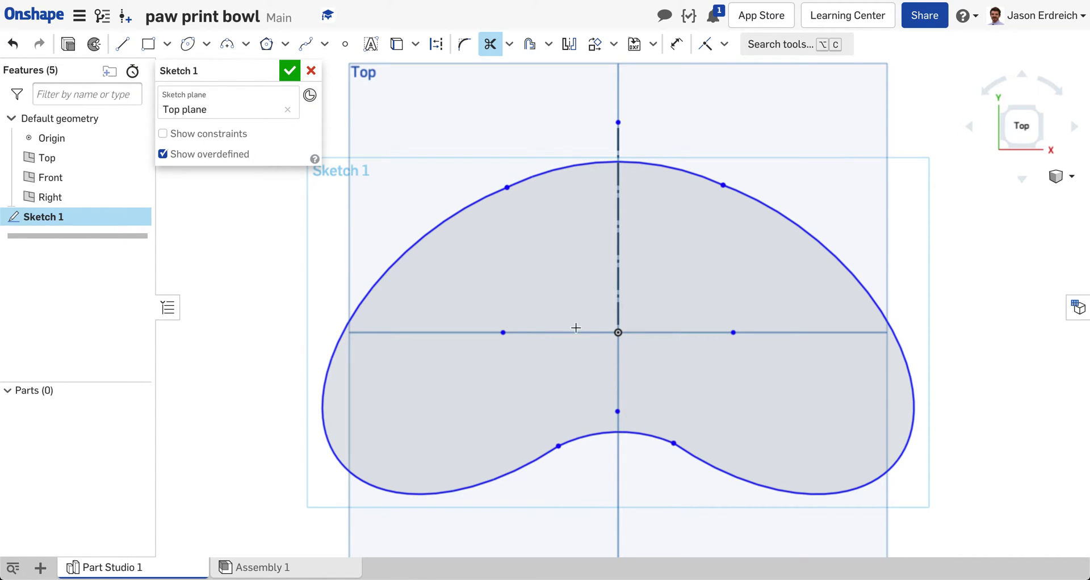
pyautogui.scroll(-5, 598, 316)
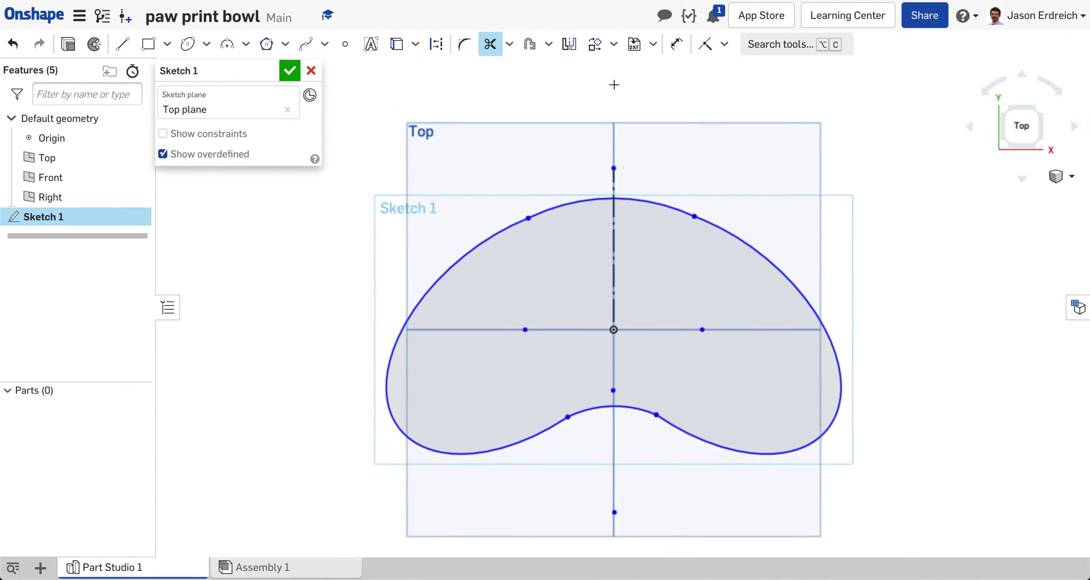
# - Sketch a slightly tilted, upright ellipse about 4.19 in long above the main pad's upper left edge as the inner left toe
pyautogui.scroll(-5, 605, 104)
pyautogui.scroll(5, 583, 78)
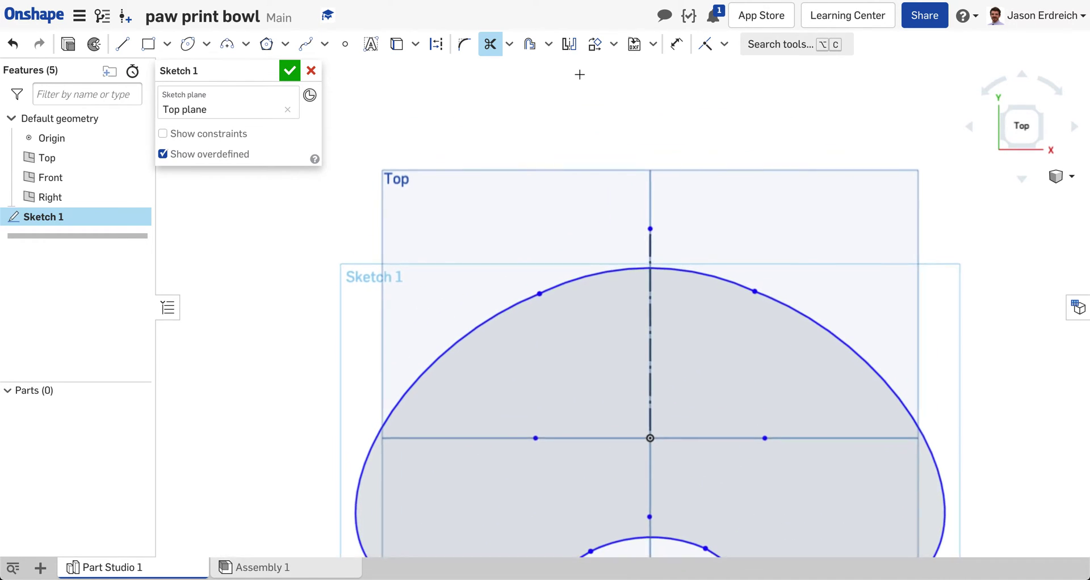
pyautogui.click(187, 44)
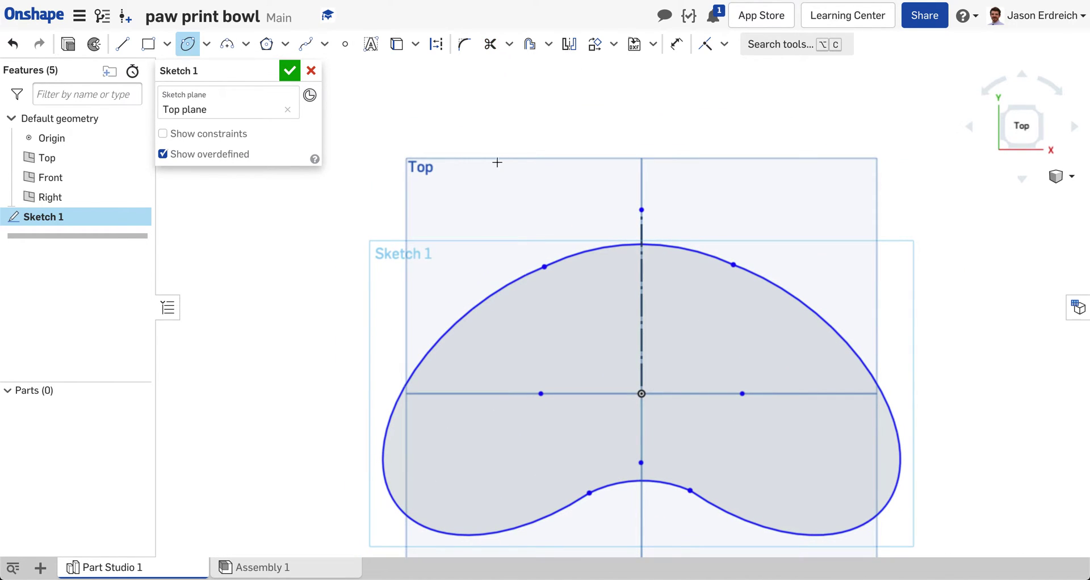
pyautogui.click(510, 78)
pyautogui.scroll(-3, 549, 221)
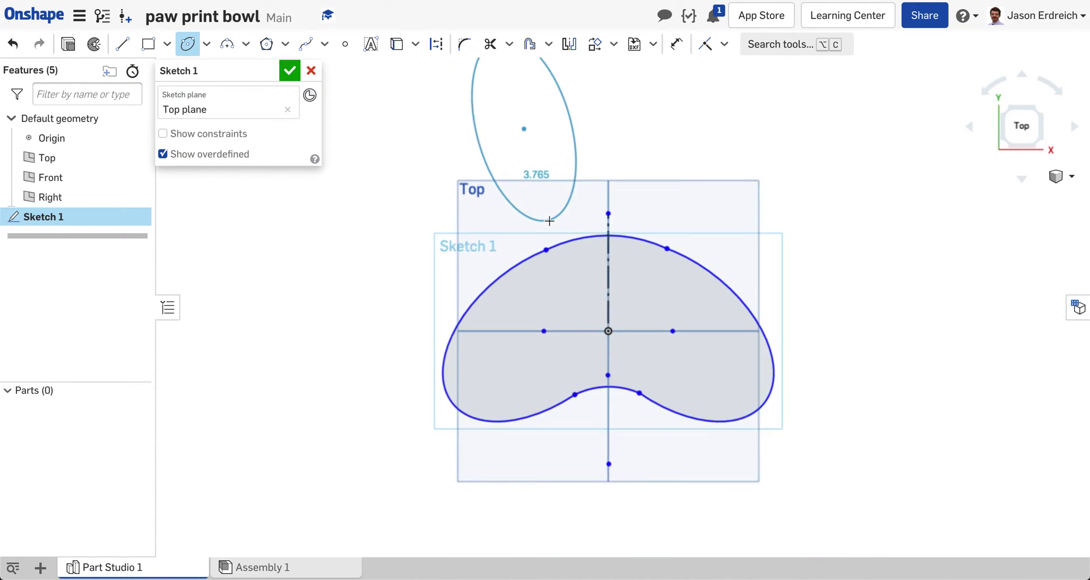
pyautogui.scroll(-3, 549, 221)
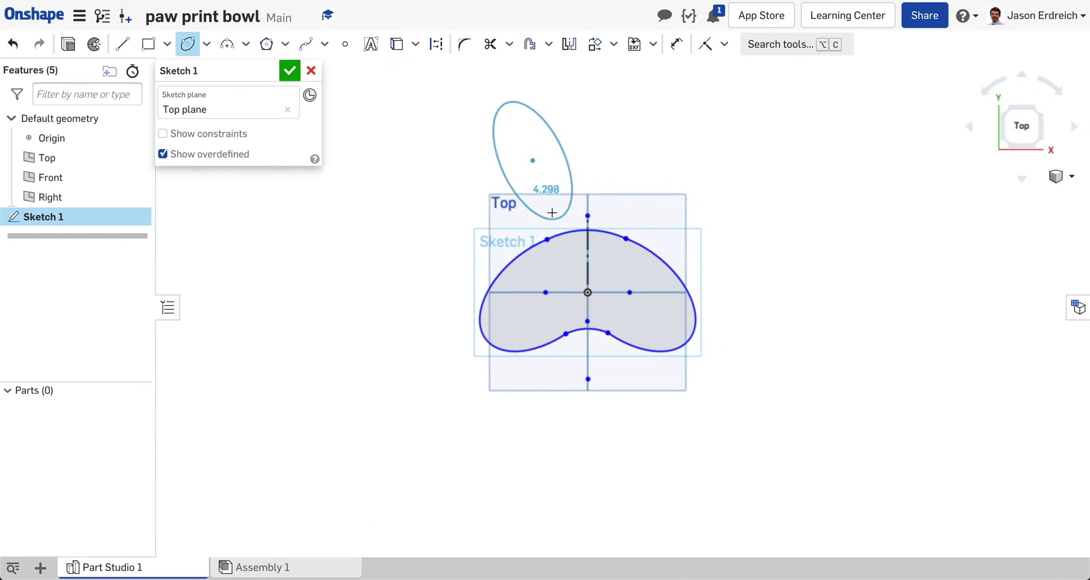
pyautogui.scroll(3, 551, 213)
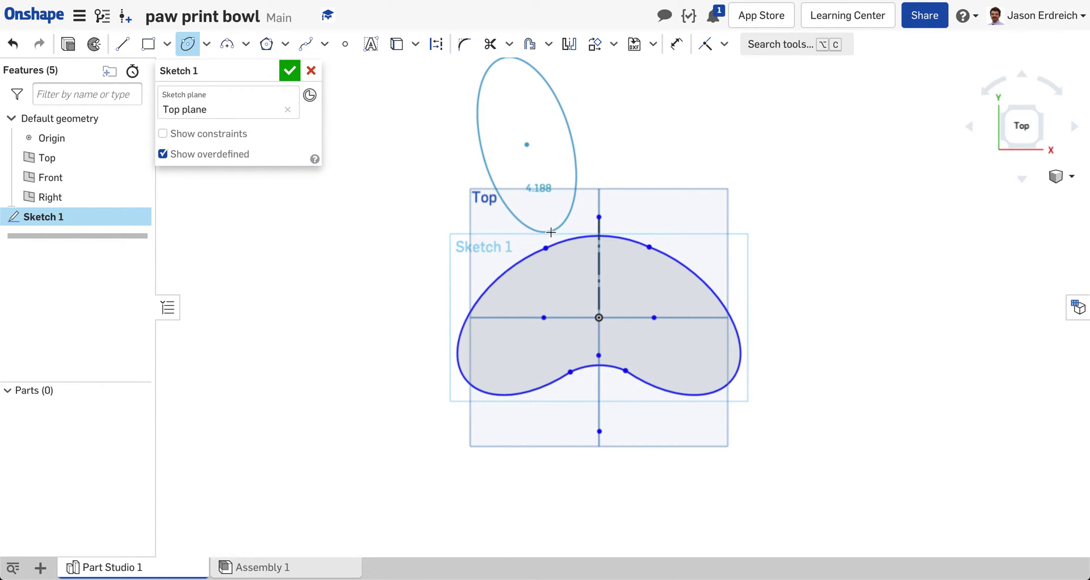
pyautogui.click(550, 232)
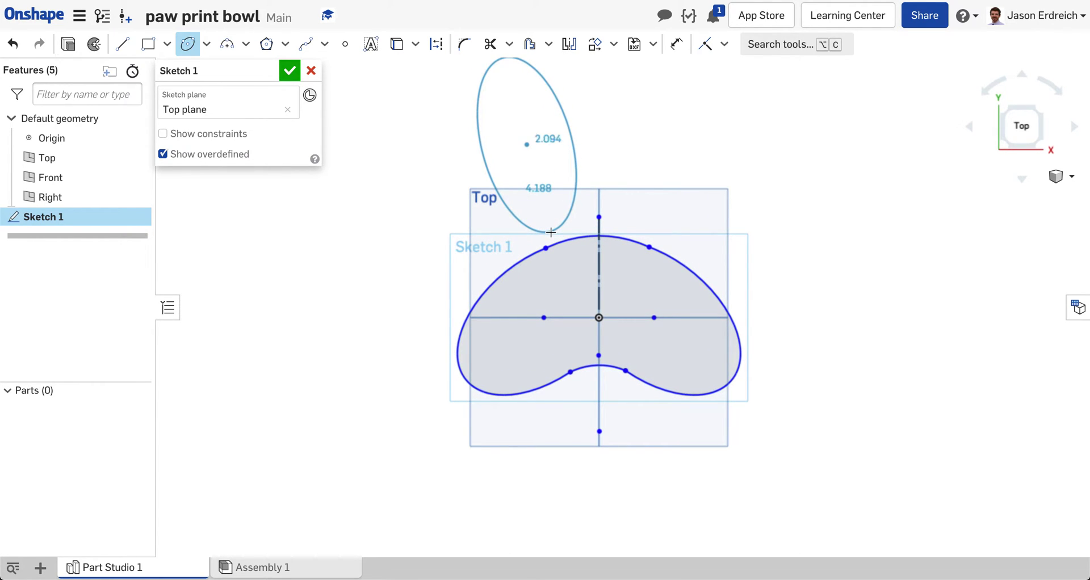
pyautogui.click(572, 128)
# - Mirror the inner left toe ellipse across the vertical construction line
pyautogui.click(569, 45)
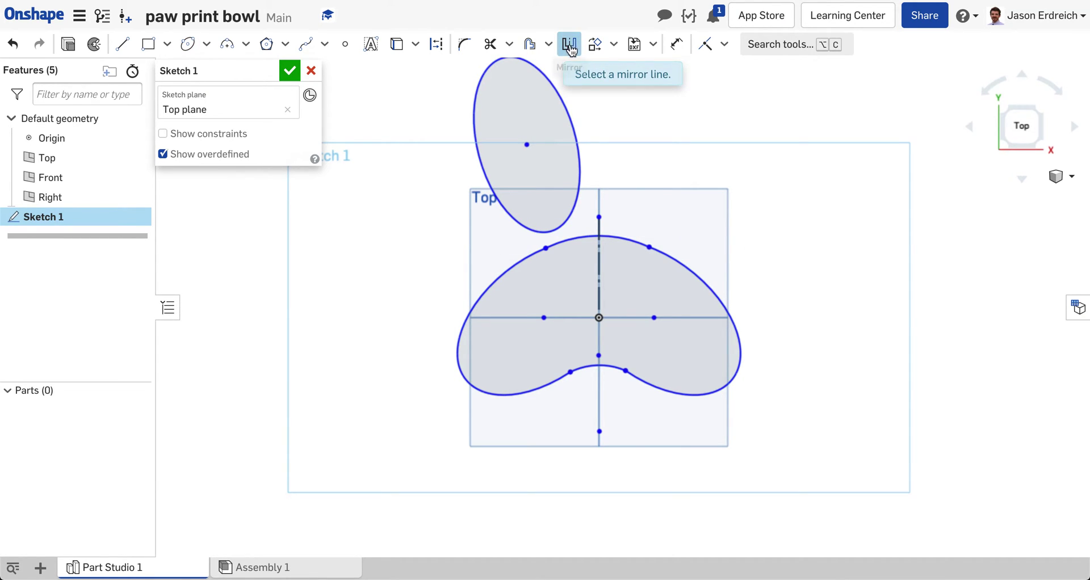
pyautogui.click(598, 234)
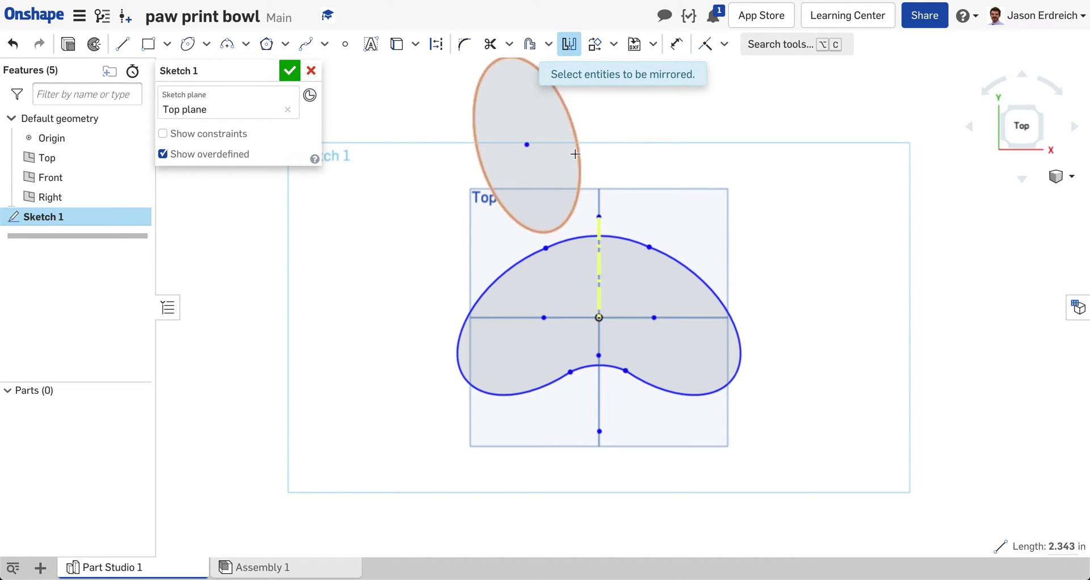
pyautogui.click(517, 215)
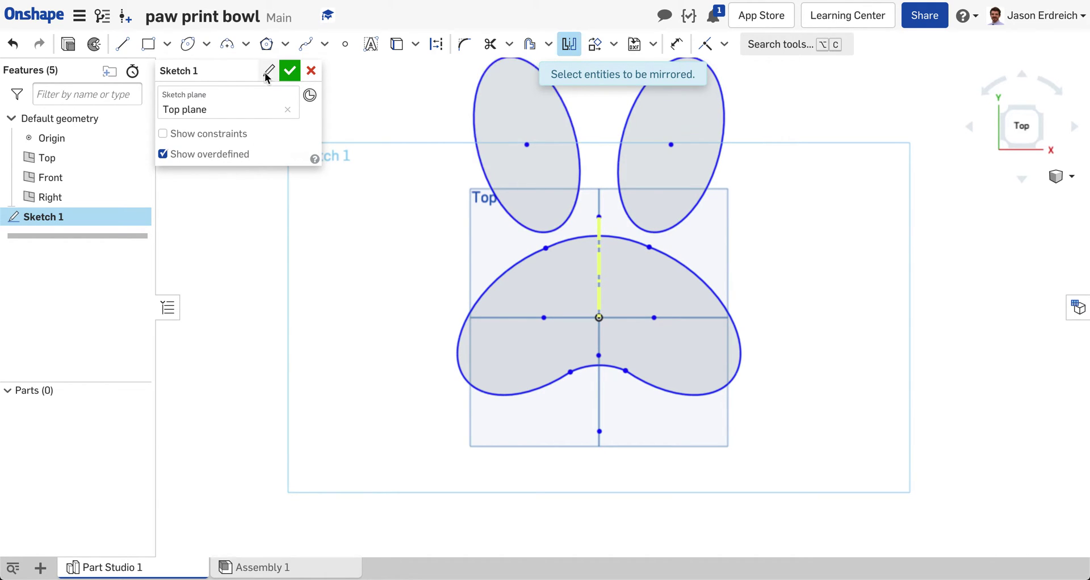
# - Sketch a tilted ellipse of about 3.80 by 2.02 in to the upper left of the main pad as the outer left toe
pyautogui.click(187, 44)
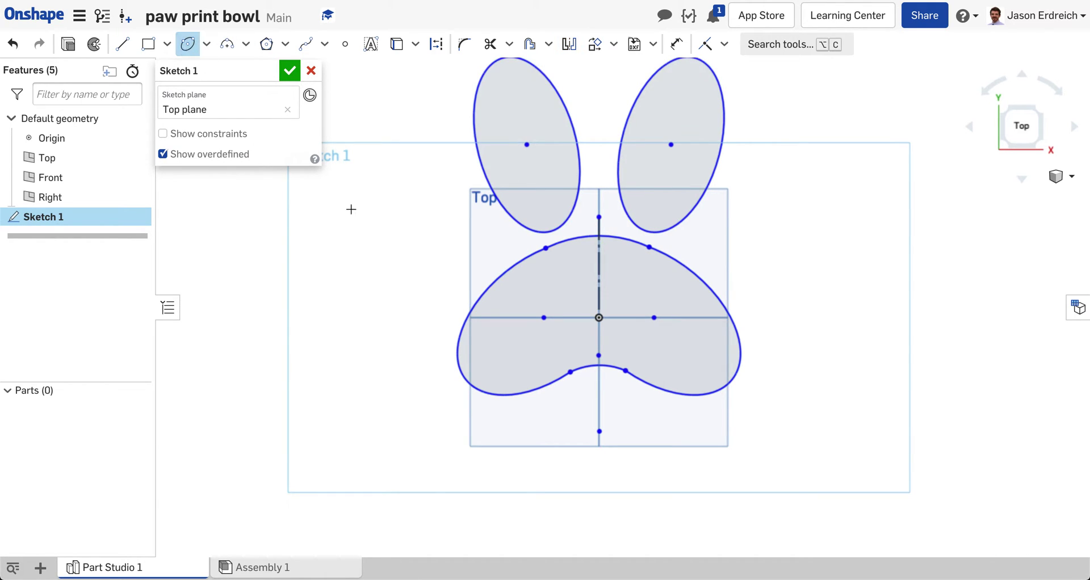
pyautogui.click(424, 220)
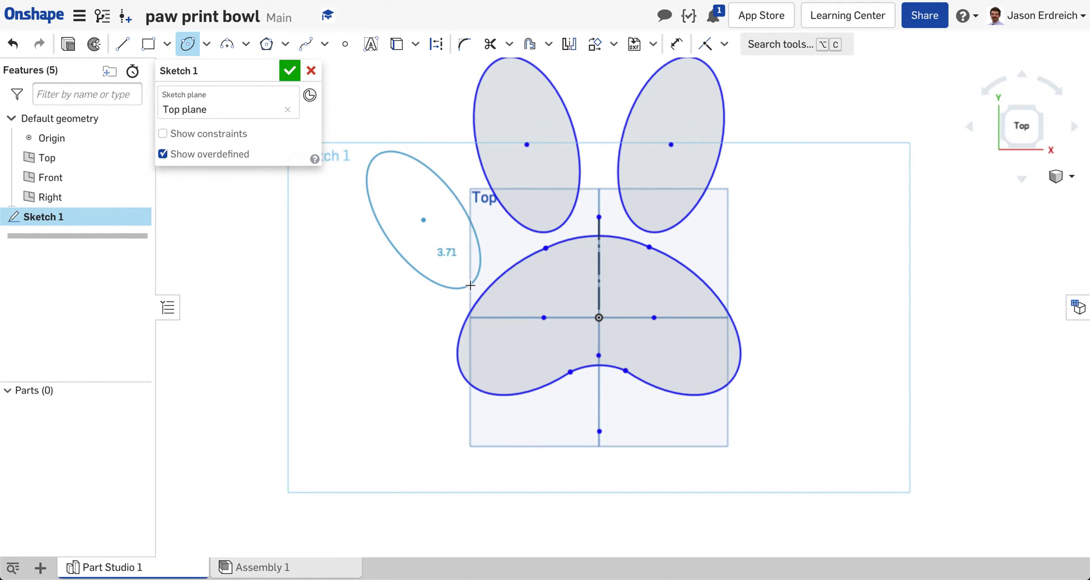
pyautogui.click(471, 287)
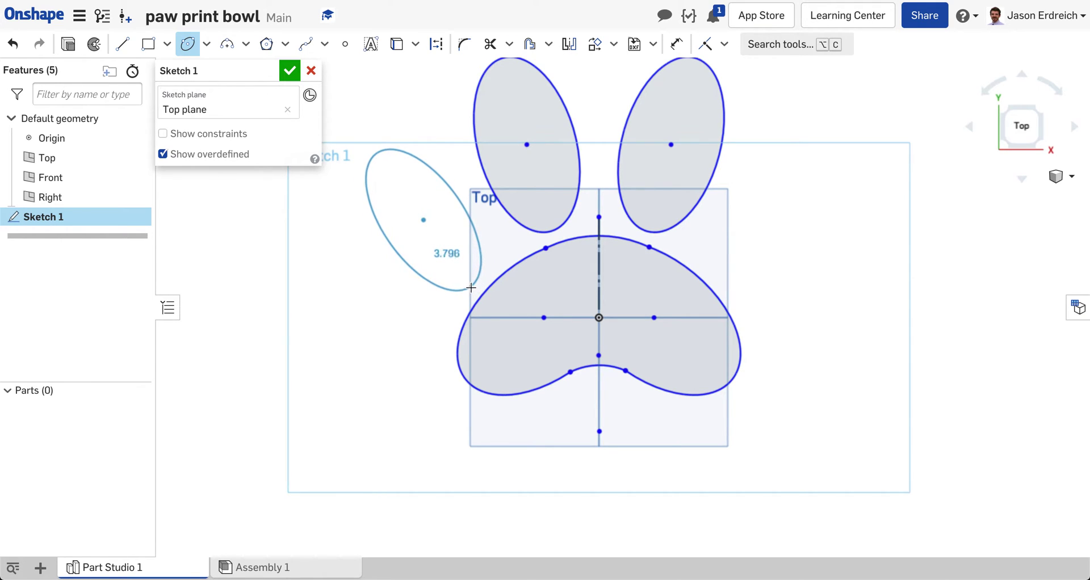
pyautogui.click(454, 194)
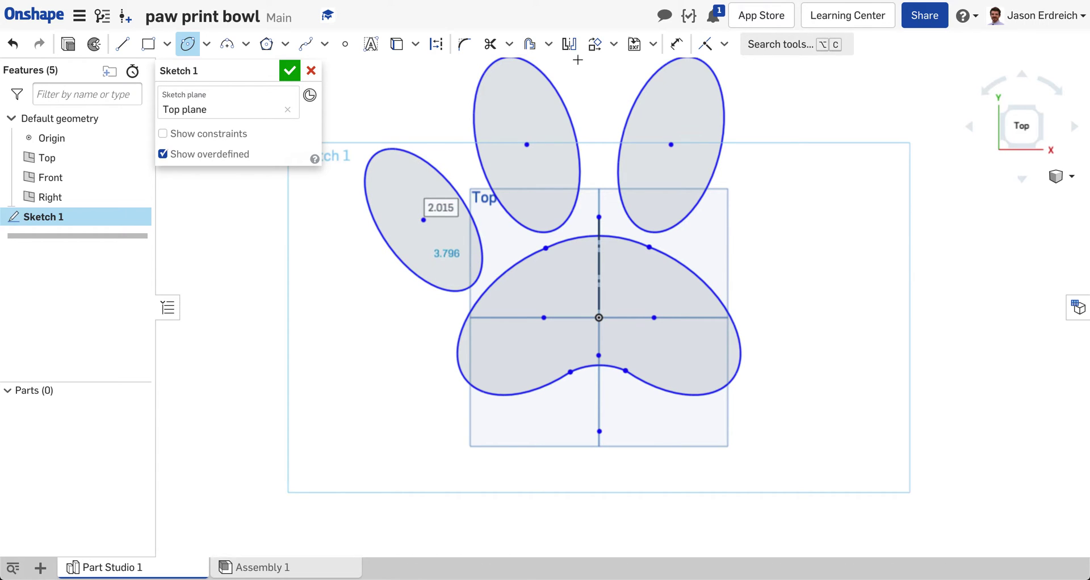
# - Mirror the outer left toe ellipse across the vertical construction line and end the Mirror tool
pyautogui.click(569, 43)
pyautogui.click(599, 228)
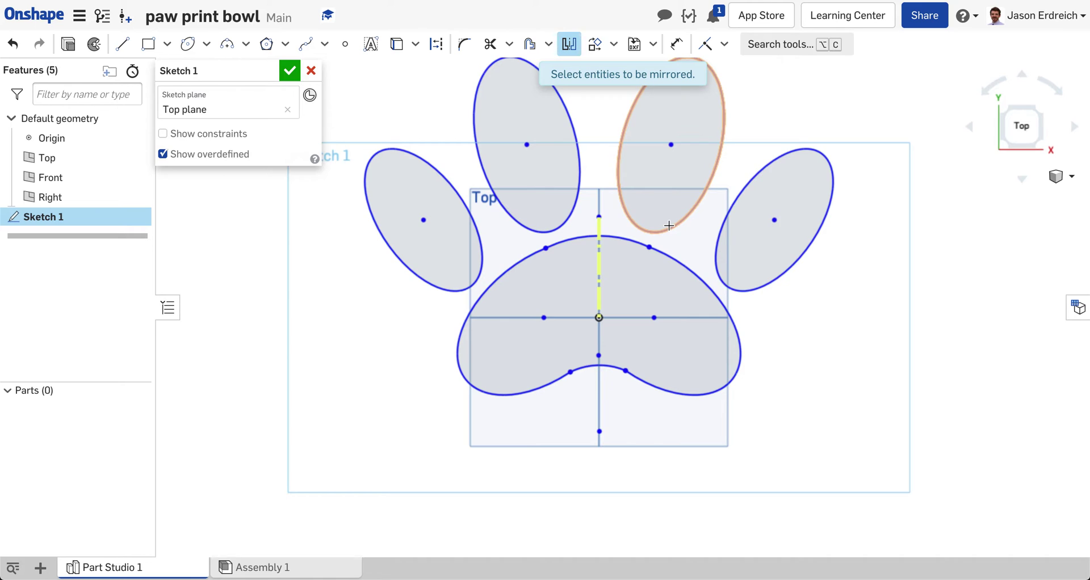
pyautogui.scroll(-3, 707, 214)
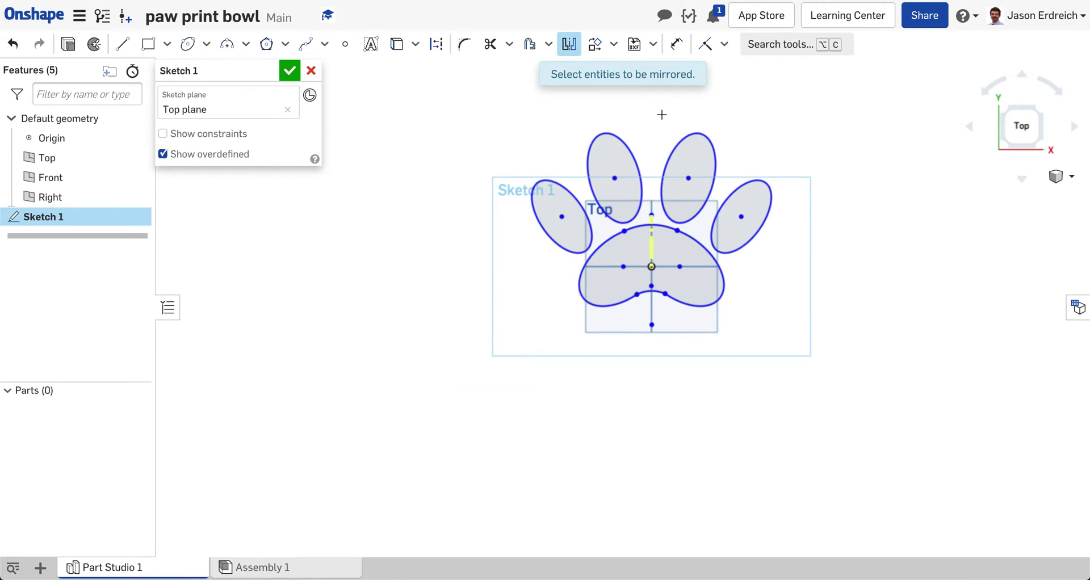
pyautogui.scroll(4, 661, 116)
pyautogui.scroll(1, 662, 187)
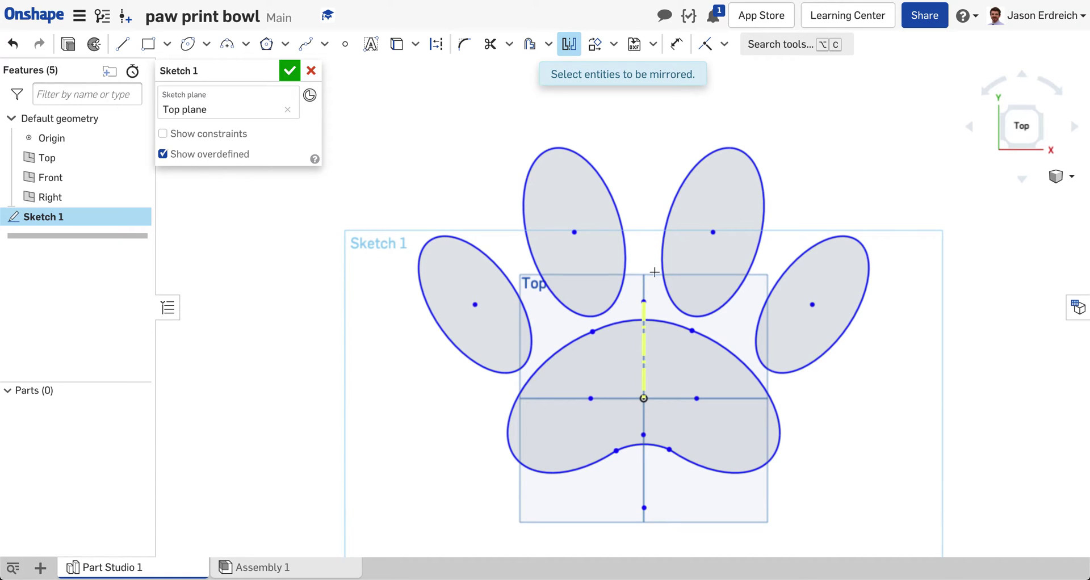
pyautogui.press('Escape')
# - Offset the outer left toe ellipse outward by 0.75 in
pyautogui.scroll(1, 679, 342)
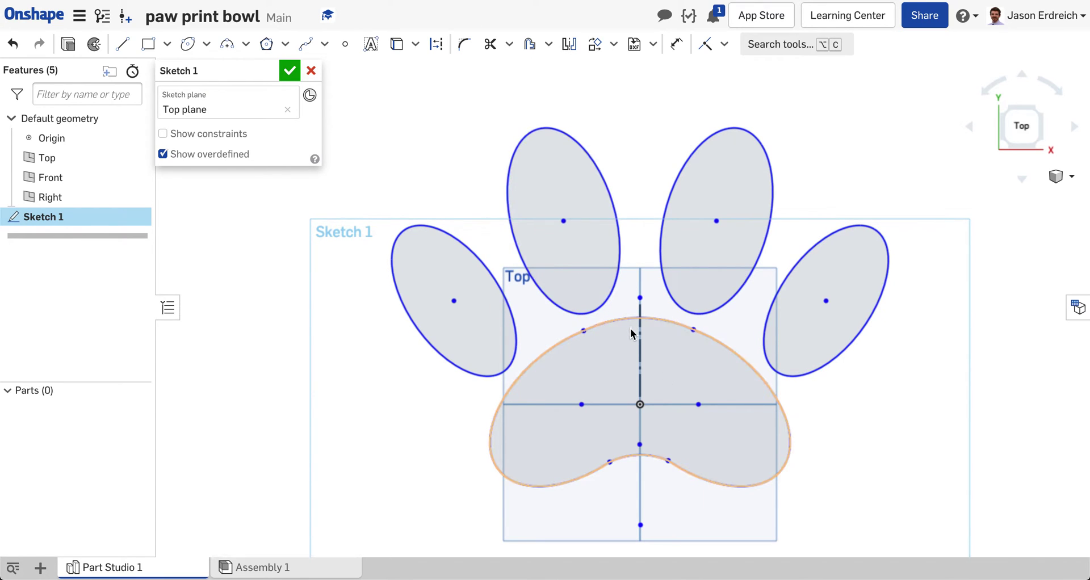
pyautogui.scroll(-1, 632, 334)
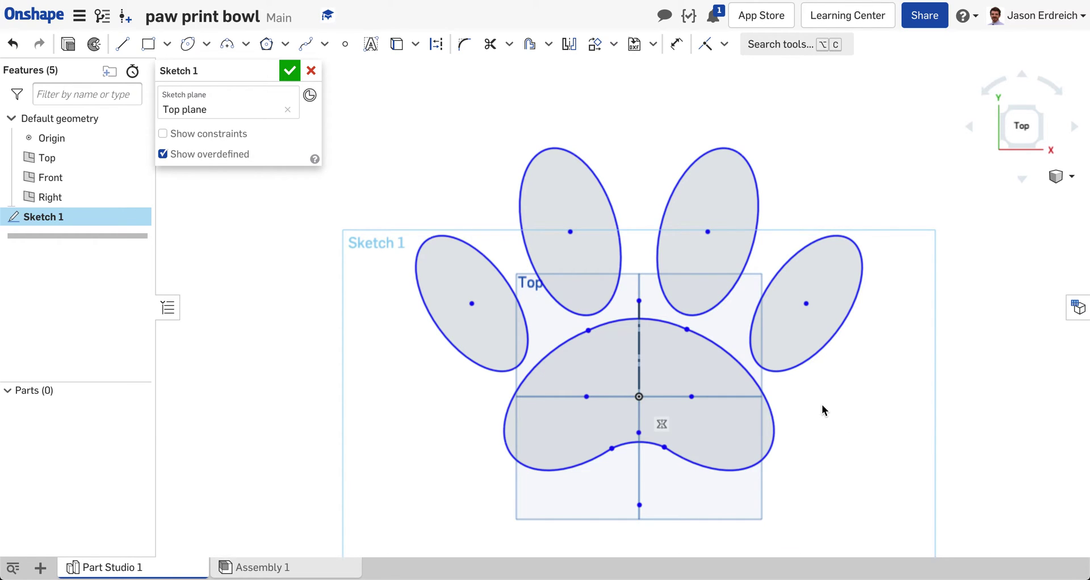
pyautogui.scroll(2, 822, 404)
pyautogui.scroll(-1, 778, 485)
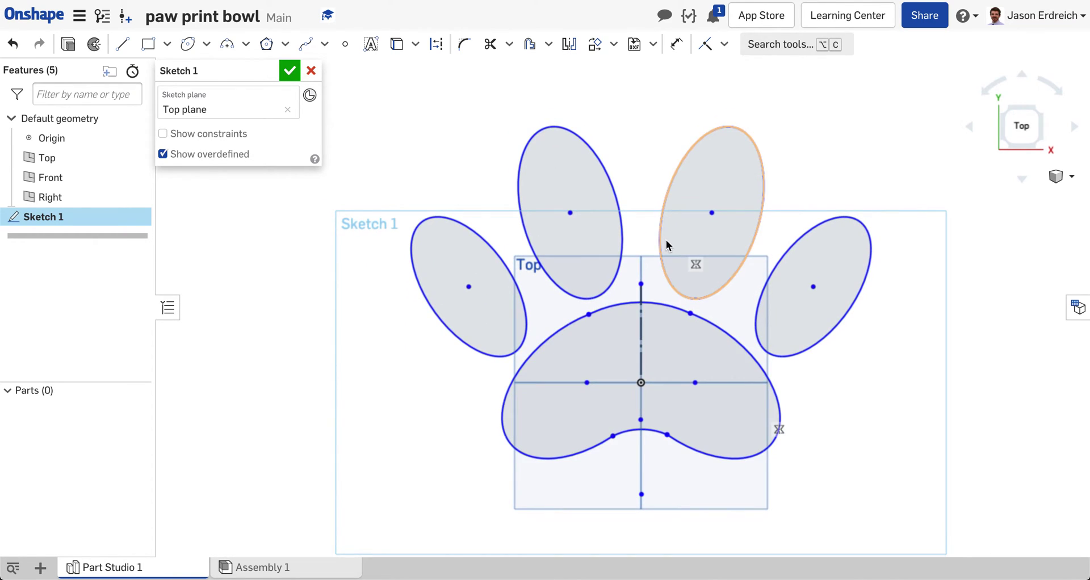
pyautogui.click(532, 48)
pyautogui.click(466, 222)
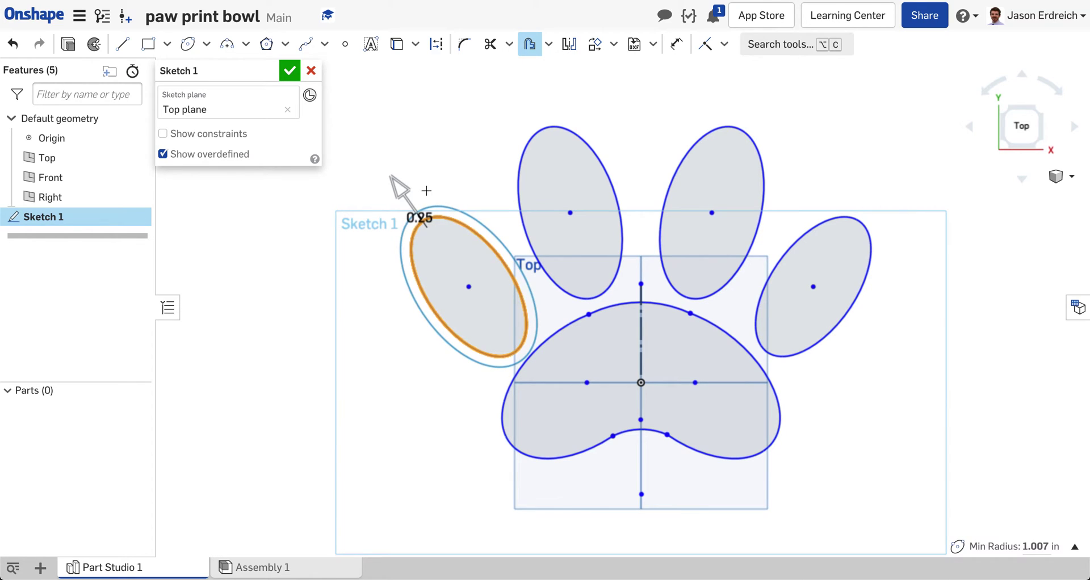
pyautogui.moveTo(399, 185); pyautogui.dragTo(392, 166)
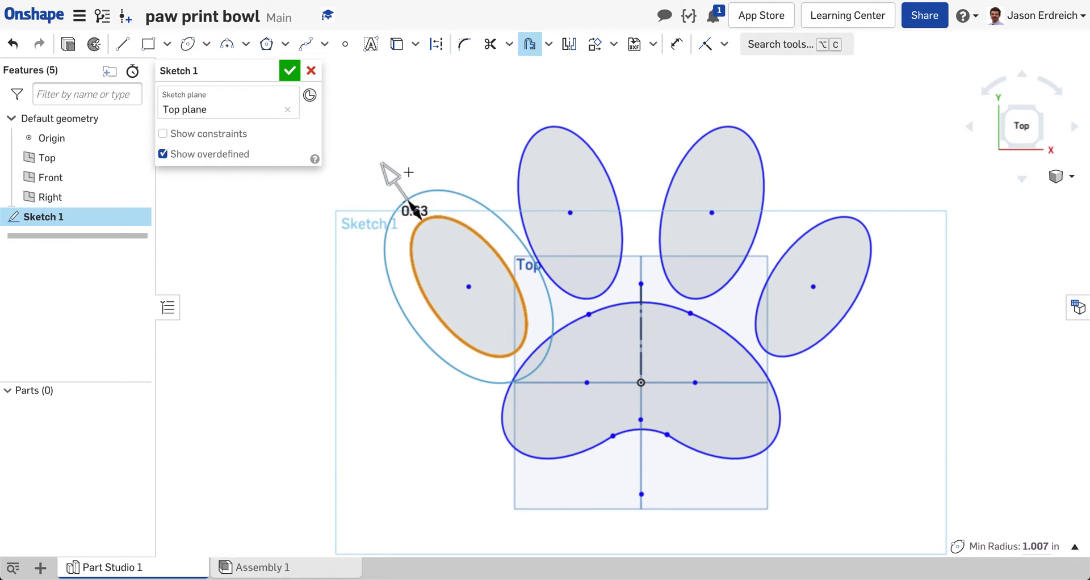
pyautogui.click(436, 157)
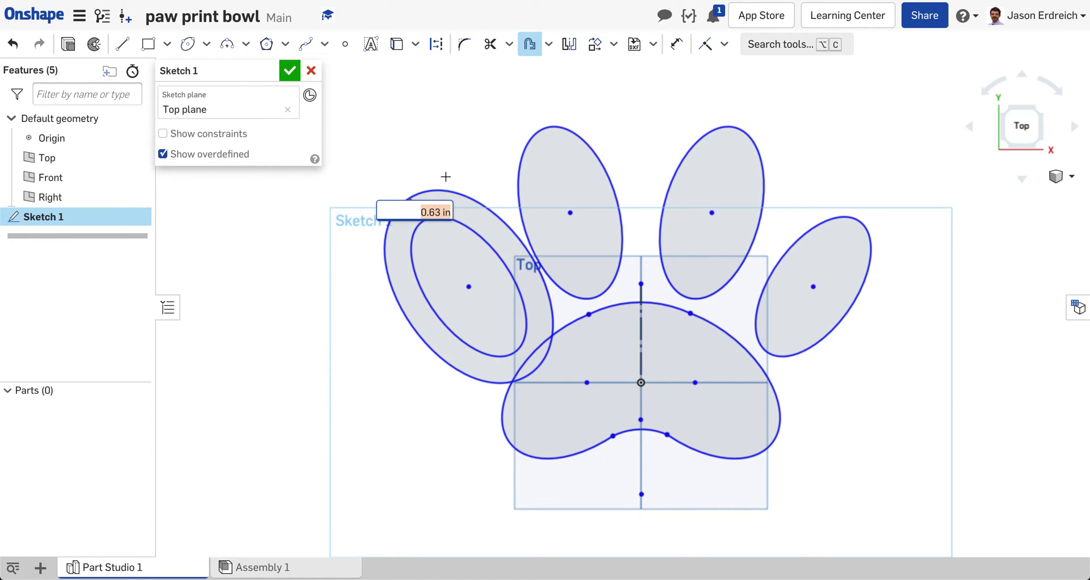
pyautogui.press('BackSpace')
pyautogui.write('.75')
pyautogui.press('Return')
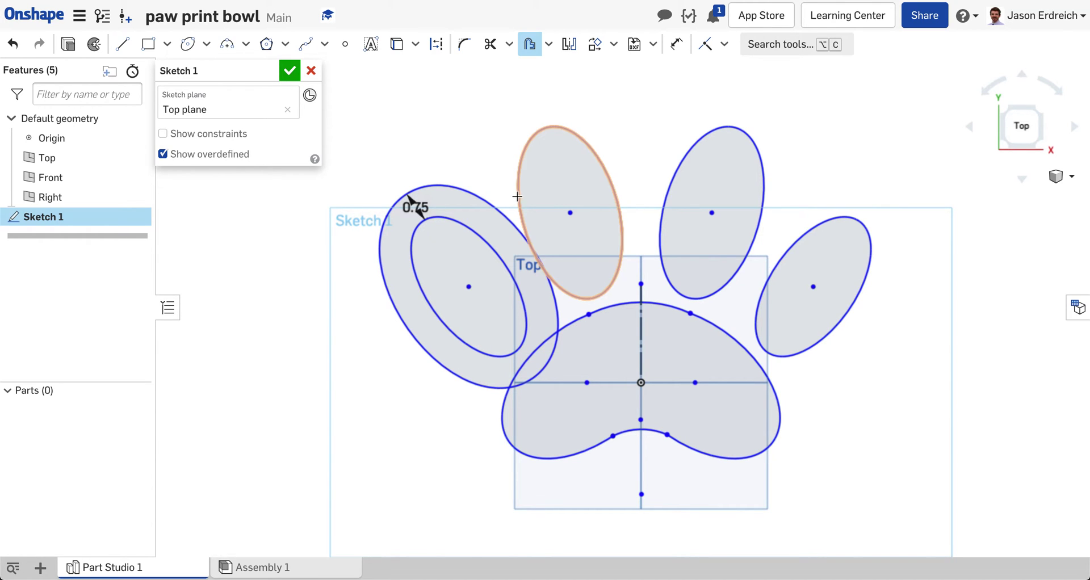
# - Set the outer left toe's offset distance to 0.5 in
pyautogui.scroll(3, 446, 209)
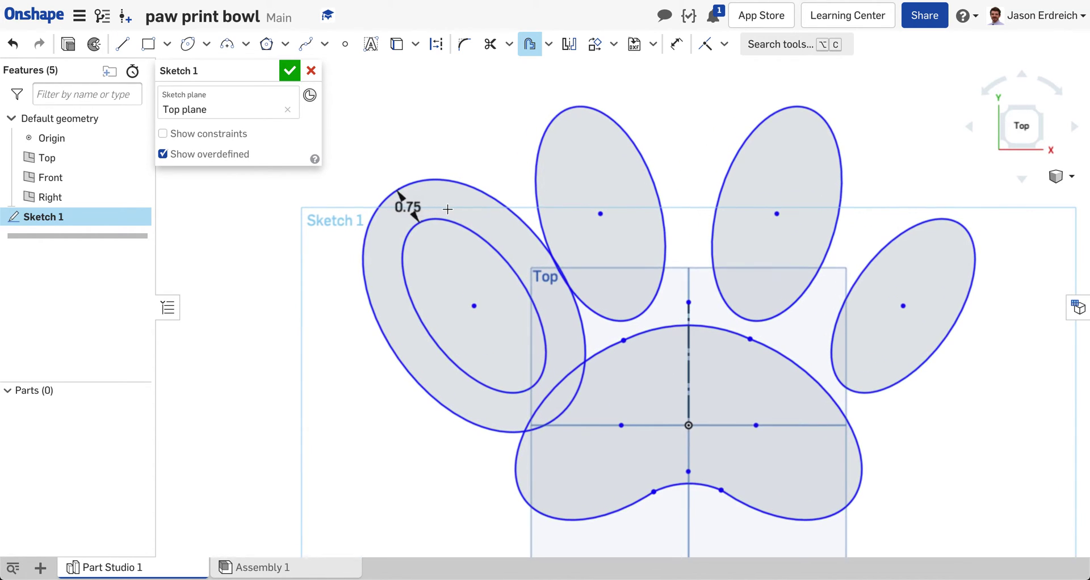
pyautogui.doubleClick(418, 207)
pyautogui.press('BackSpace')
pyautogui.write('0.5')
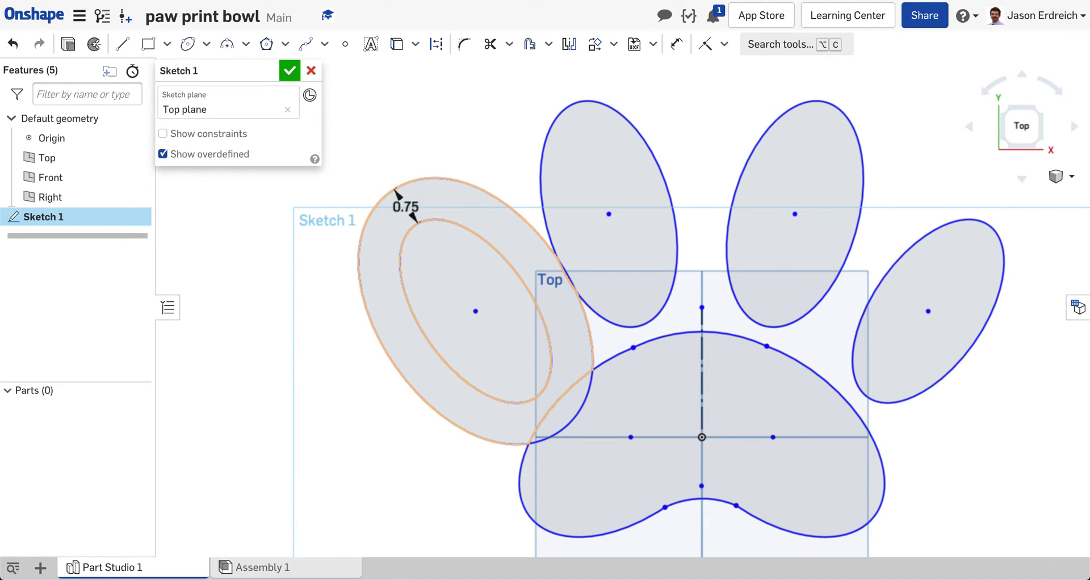
pyautogui.press('Return')
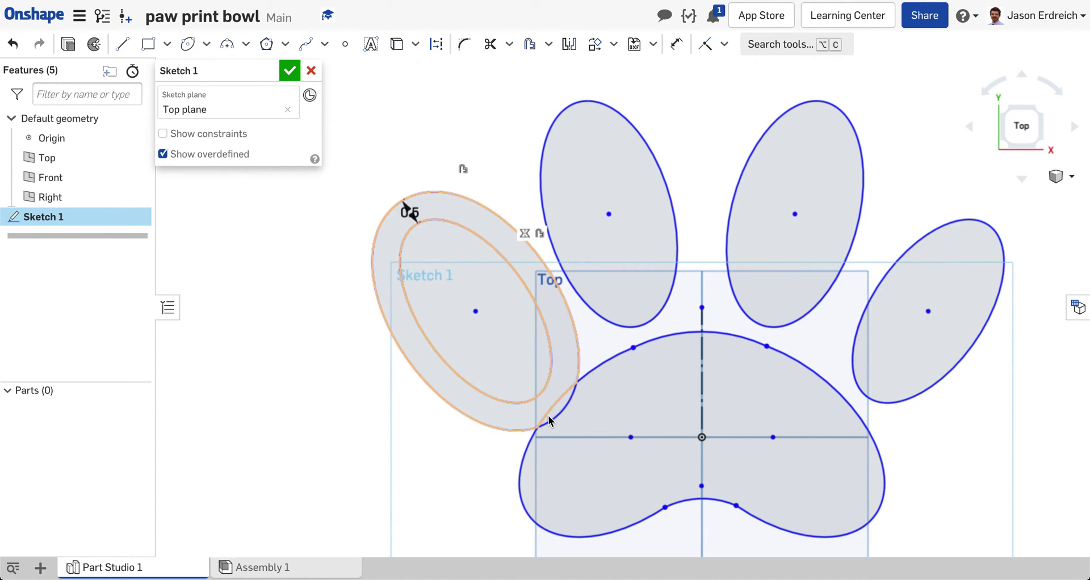
# - Offset the inner left toe ellipse outward by 0.5 in
pyautogui.click(530, 44)
pyautogui.click(561, 115)
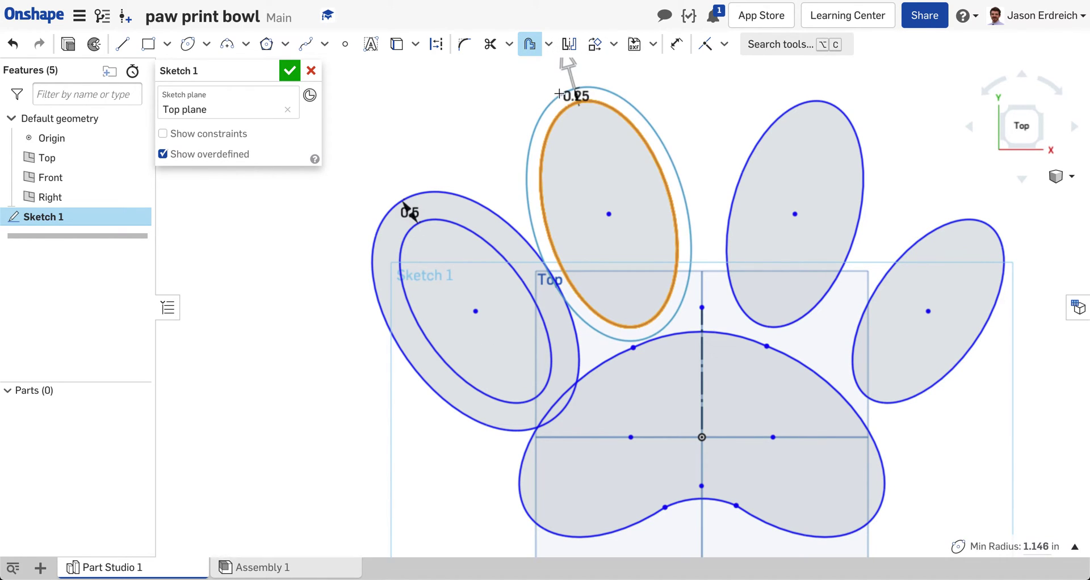
pyautogui.press('Return')
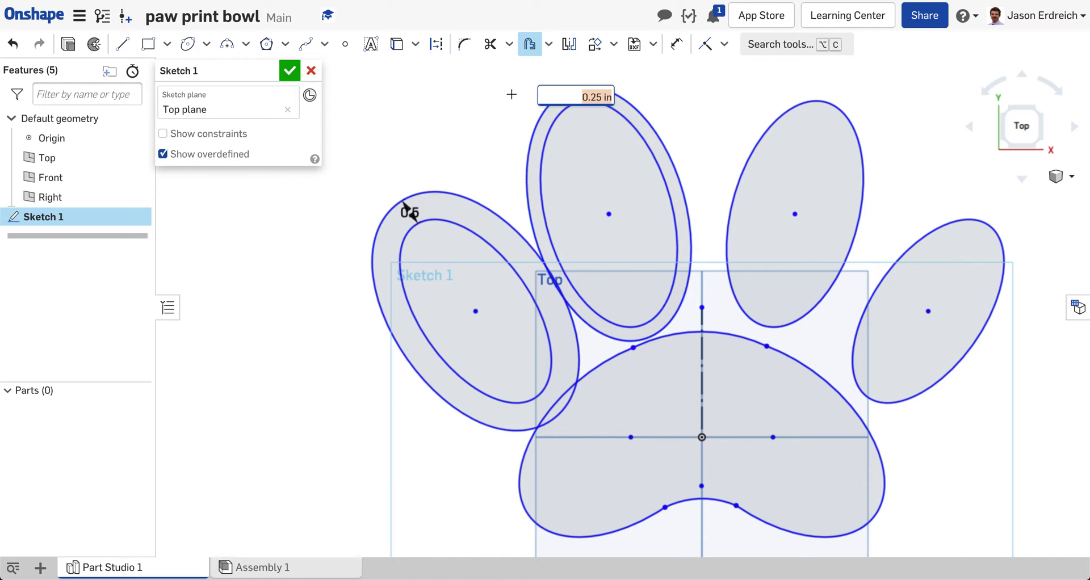
pyautogui.press('BackSpace')
pyautogui.write('.5')
pyautogui.press('Return')
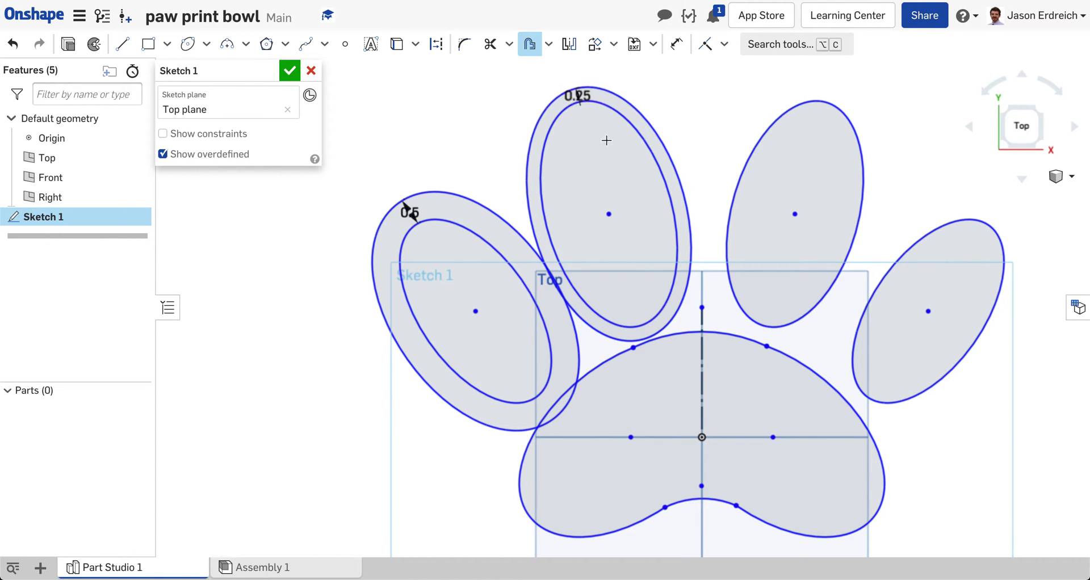
# - Offset the inner right and outer right toe ellipses outward by 0.5 in each
pyautogui.click(767, 158)
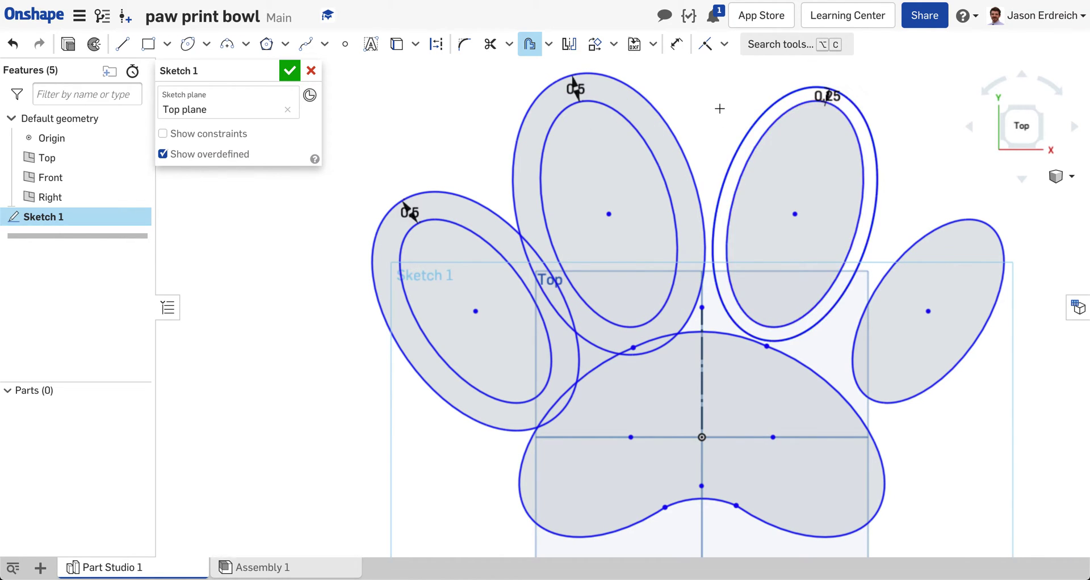
pyautogui.press('BackSpace')
pyautogui.write('.5')
pyautogui.press('Return')
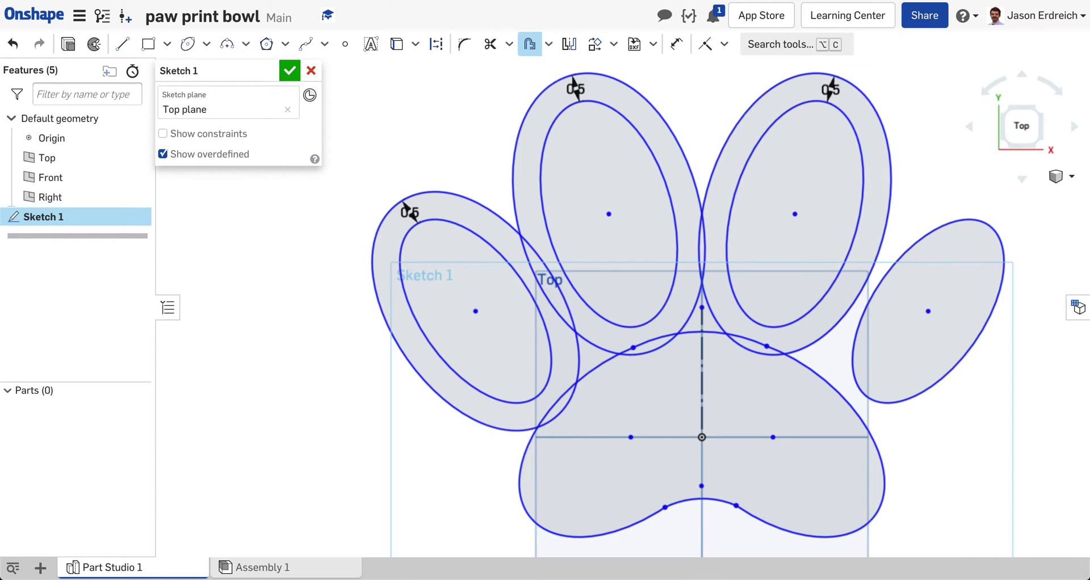
pyautogui.click(908, 237)
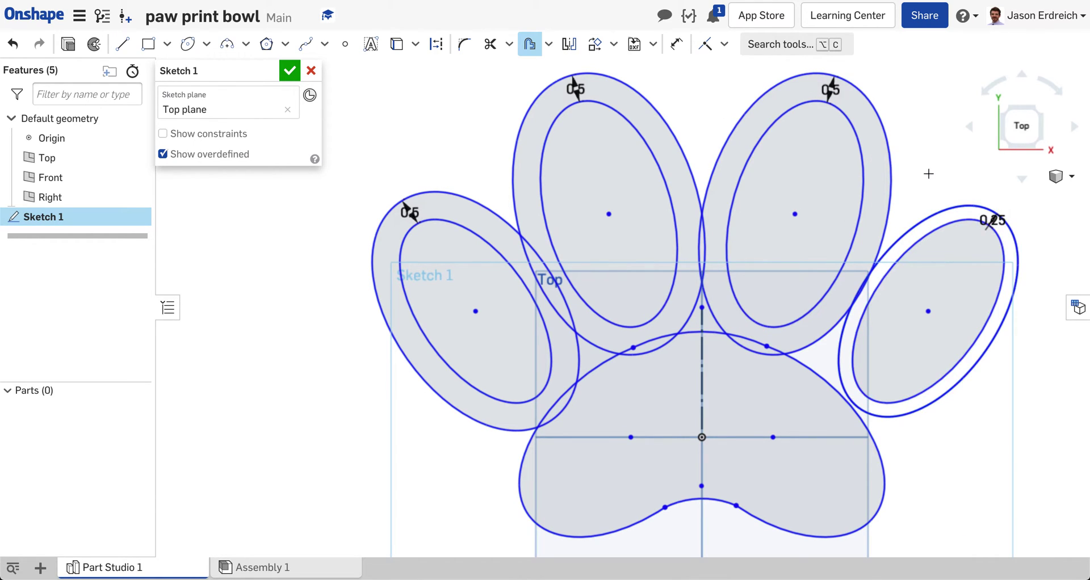
pyautogui.write('.5')
pyautogui.press('Return')
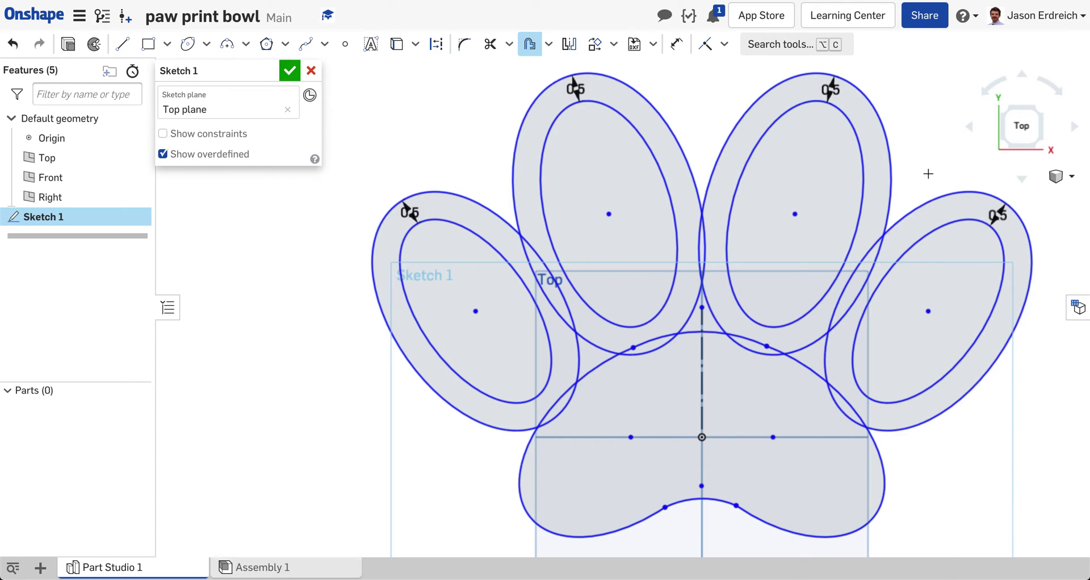
# - Offset the main pad's two side curves and lower middle arc outward by 0.5 in
pyautogui.scroll(-1, 785, 307)
pyautogui.scroll(-2, 710, 484)
pyautogui.scroll(4, 696, 475)
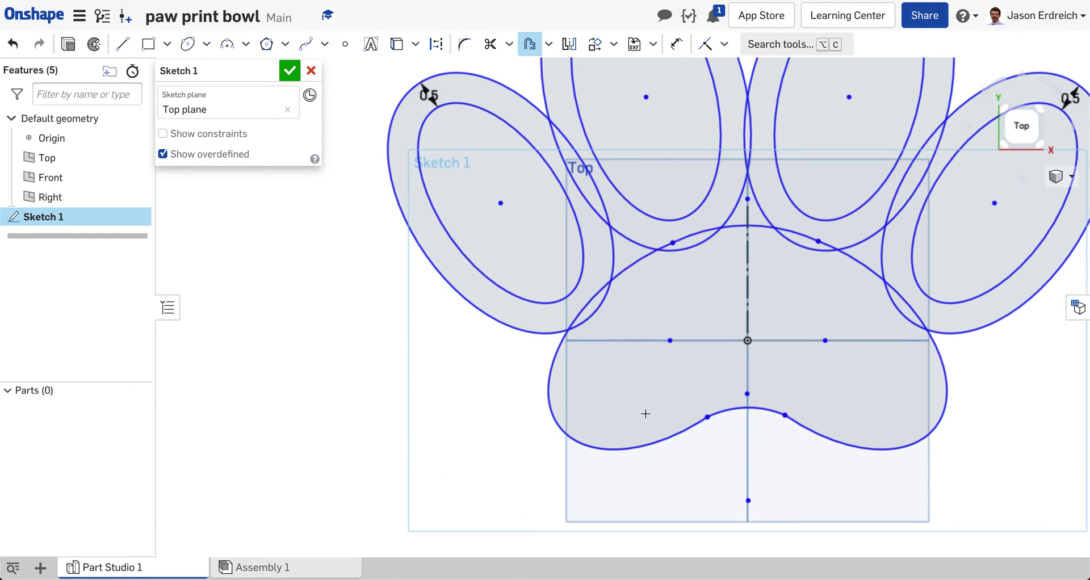
pyautogui.click(550, 363)
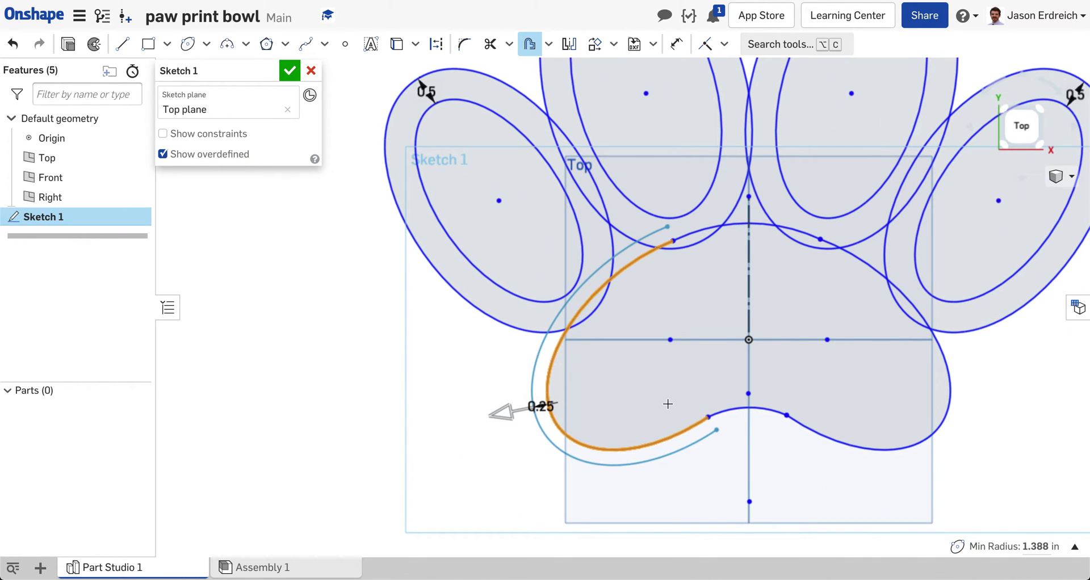
pyautogui.click(729, 410)
pyautogui.click(817, 433)
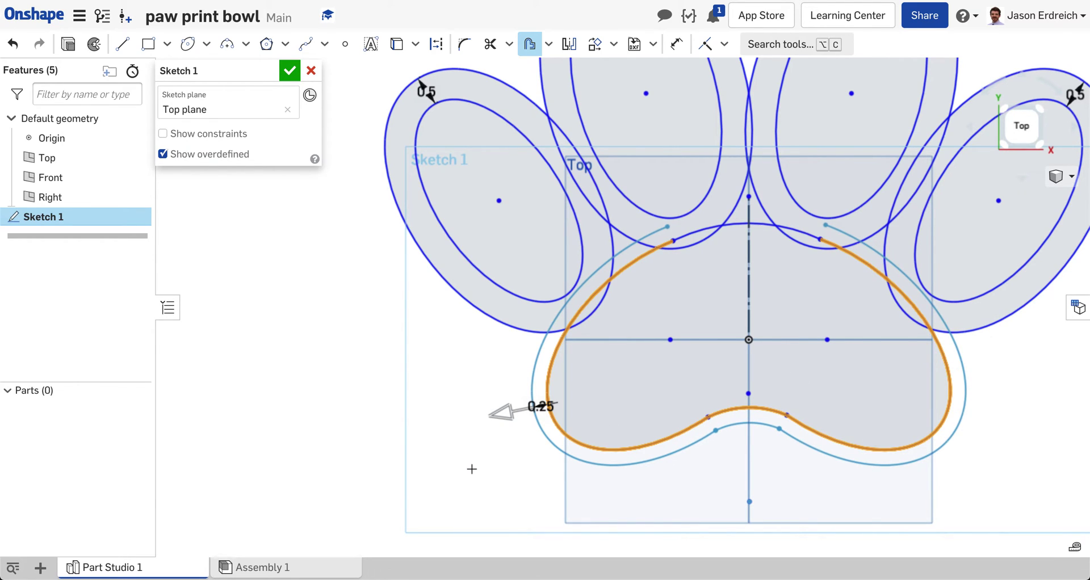
pyautogui.press('Return')
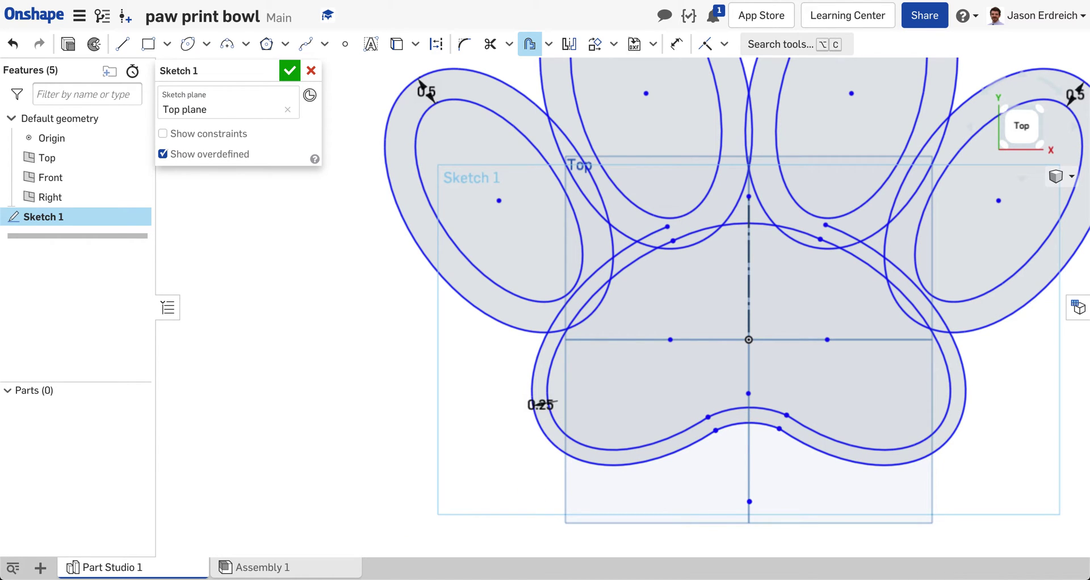
pyautogui.scroll(-5, 454, 397)
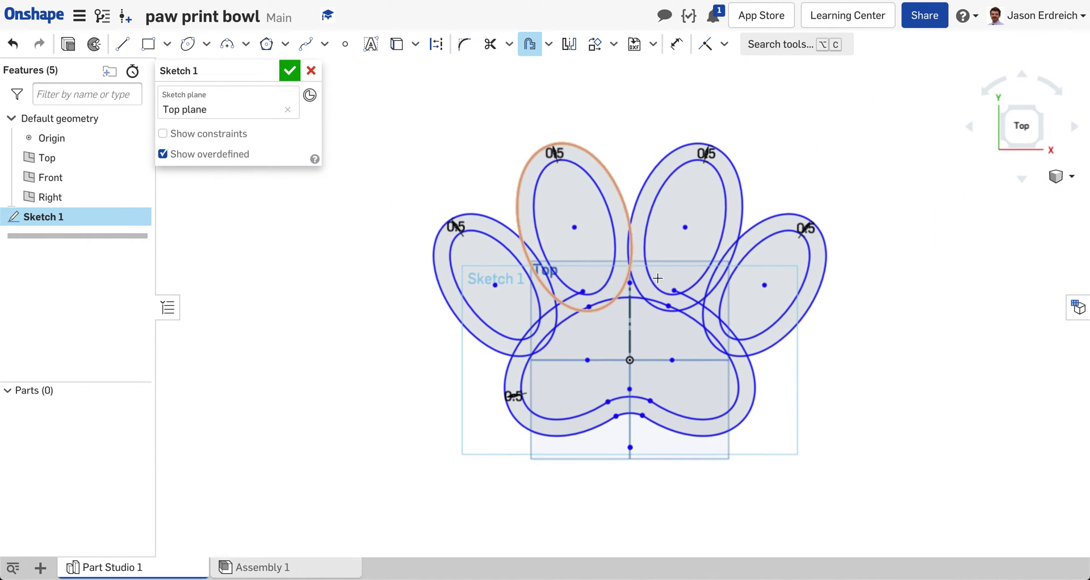
# - Trim the overlapping offset arcs between the outer left and inner left toes
pyautogui.scroll(3, 657, 279)
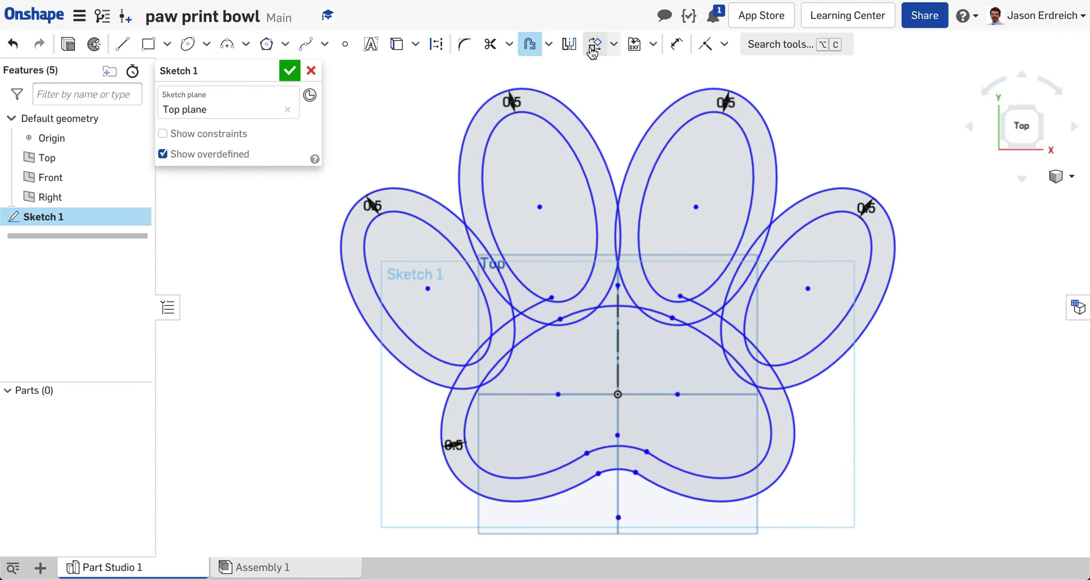
pyautogui.click(489, 44)
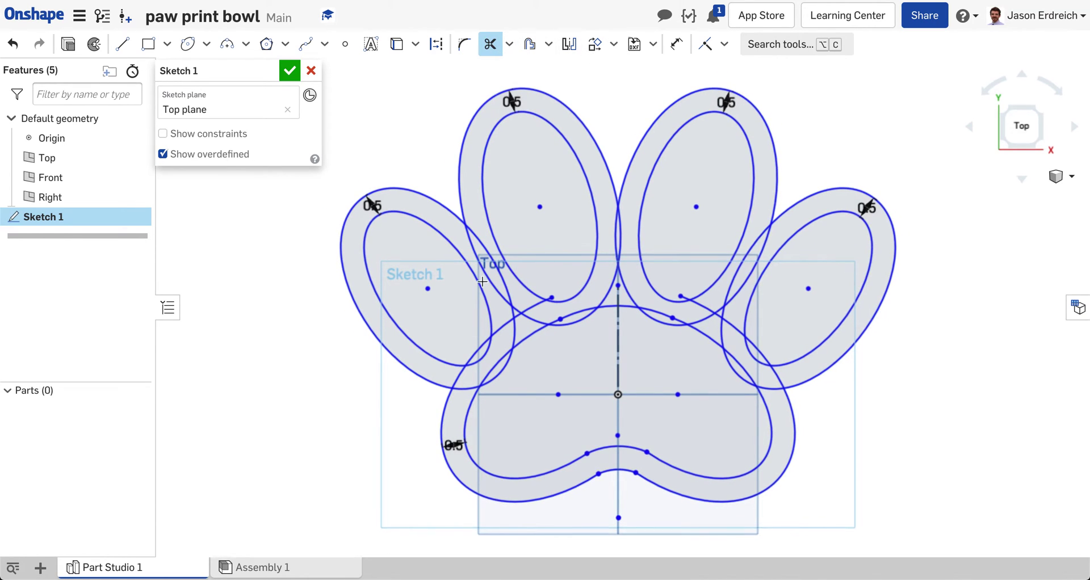
pyautogui.scroll(3, 482, 281)
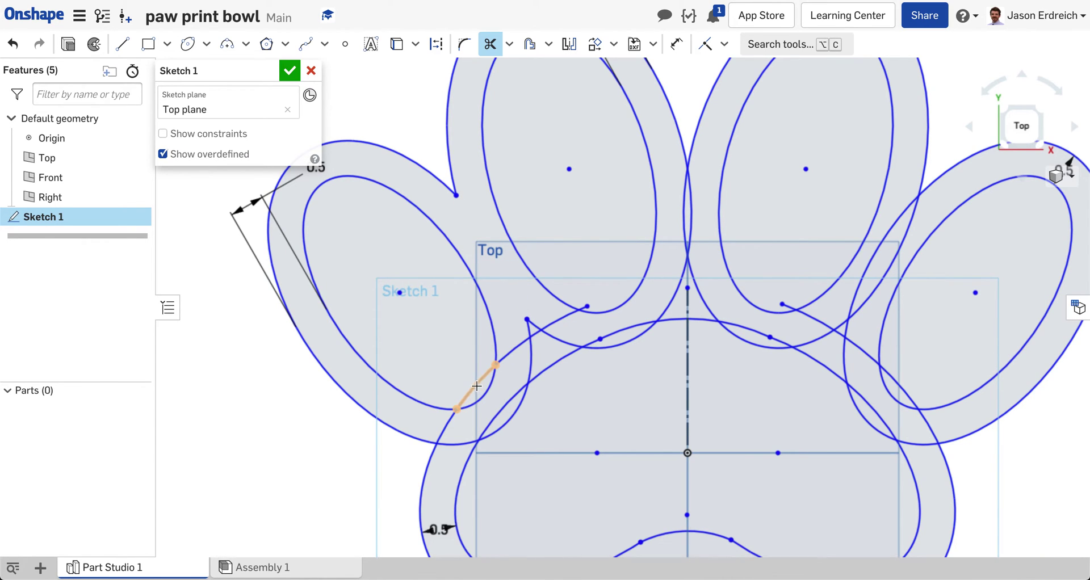
# - Try to trim the main pad's offset segment inside the outer left toe, and undo it
pyautogui.click(479, 386)
pyautogui.scroll(-3, 493, 353)
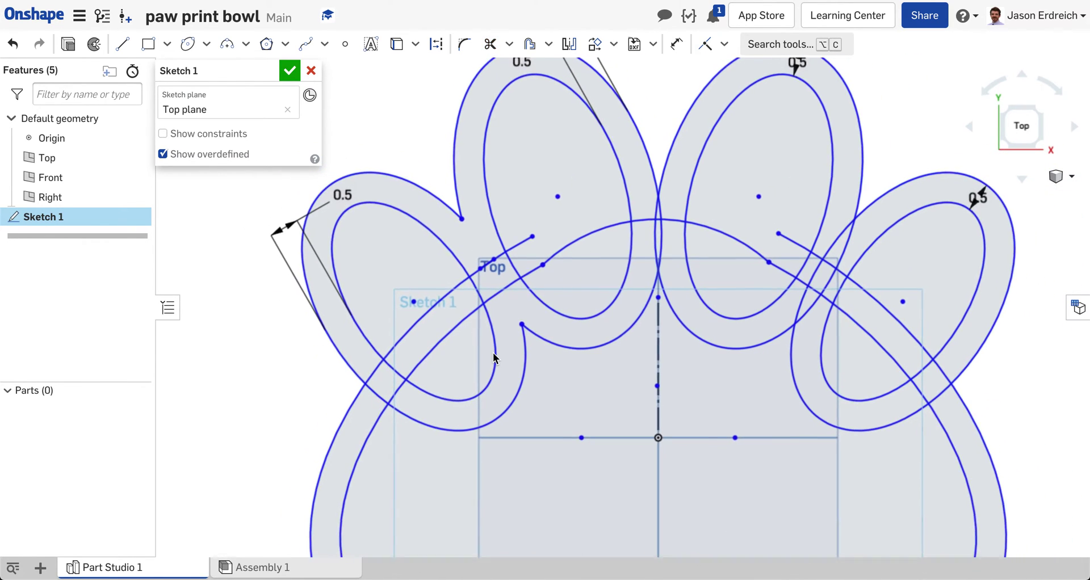
pyautogui.hotkey('ctrl', 'z')
pyautogui.scroll(2, 506, 435)
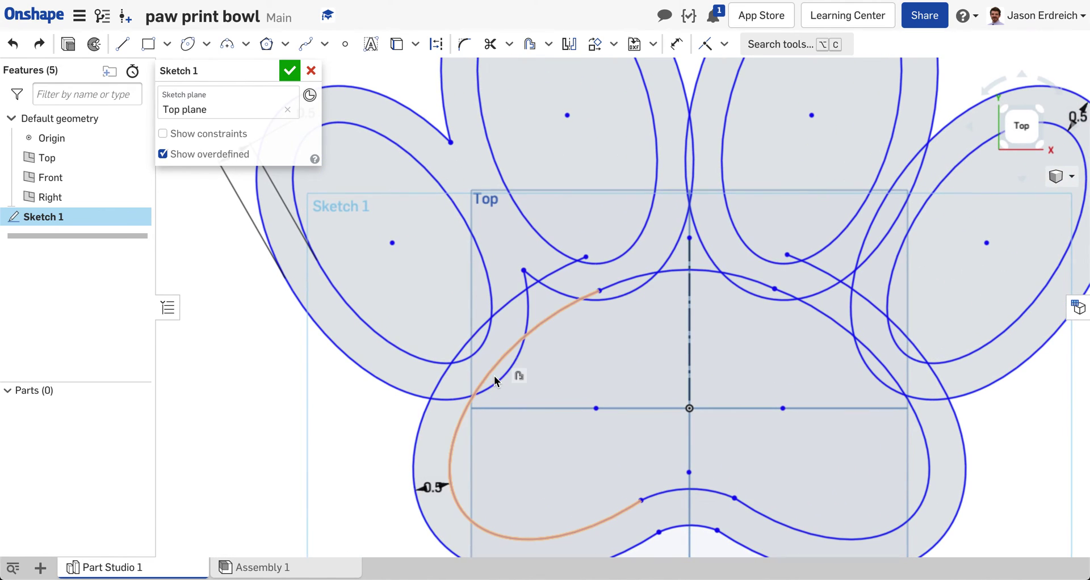
# - Try to trim the pad's offset curve again near both left toes, undoing the attempts
pyautogui.press('m')
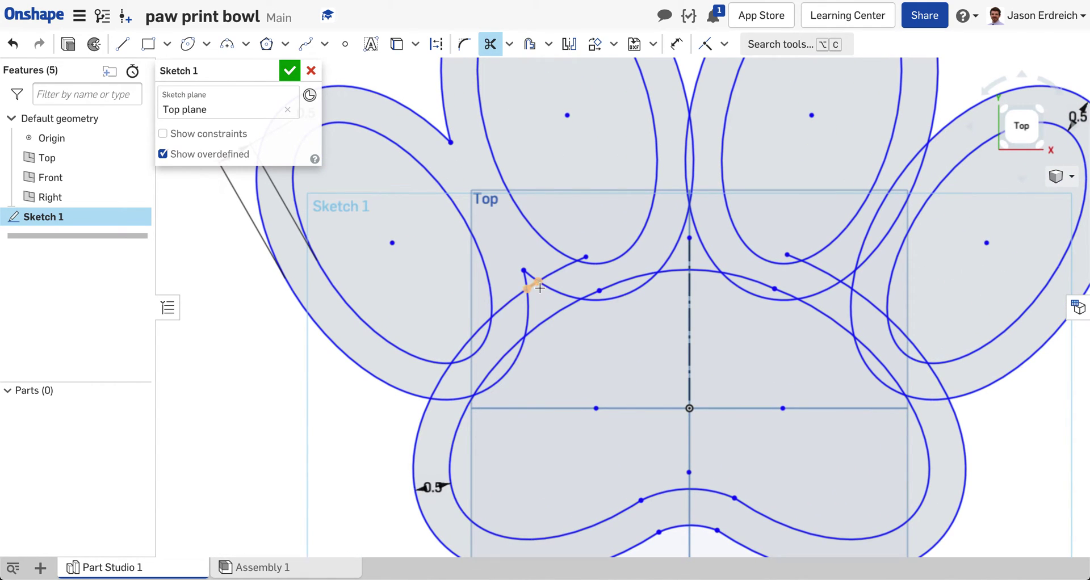
pyautogui.click(553, 279)
pyautogui.press('Escape')
pyautogui.scroll(-4, 520, 372)
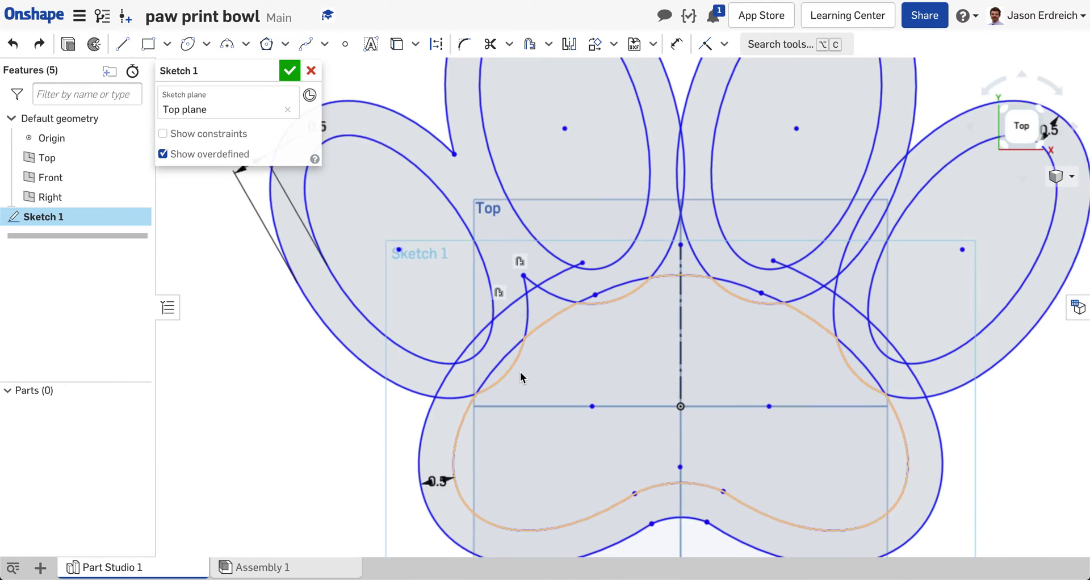
pyautogui.scroll(3, 519, 484)
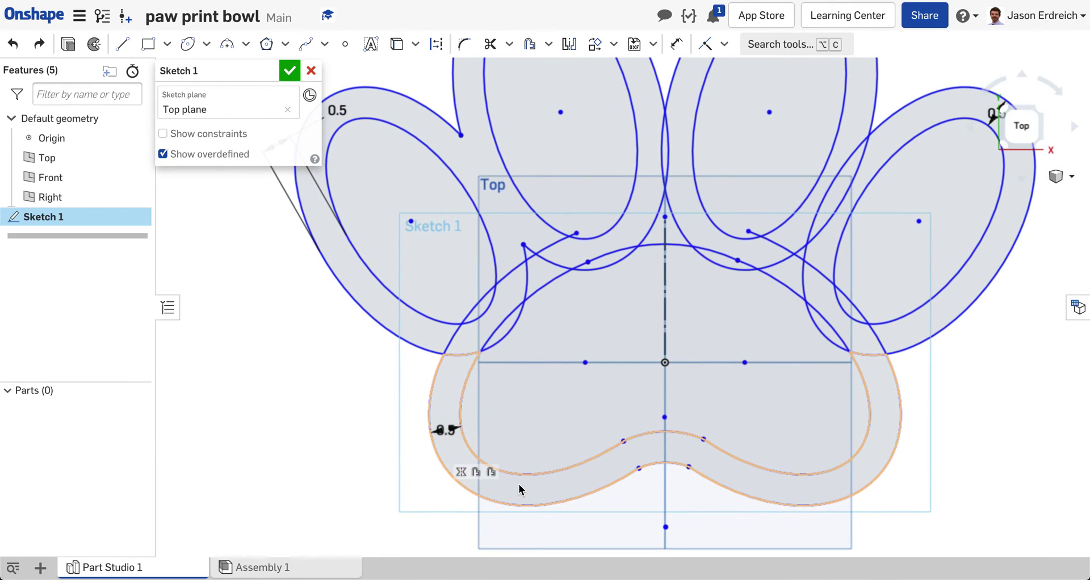
pyautogui.press('m')
pyautogui.click(469, 311)
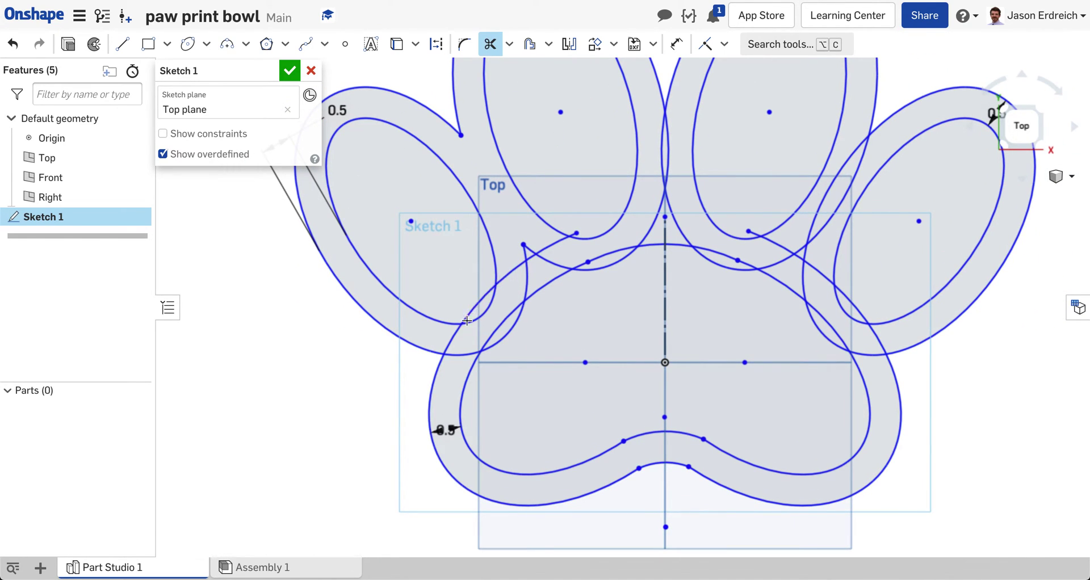
pyautogui.press('Escape')
pyautogui.hotkey('ctrl', 'z')
# - Dimension the main pad's left curve and the radius of its lower middle arc, keeping the current sizes
pyautogui.scroll(-5, 553, 360)
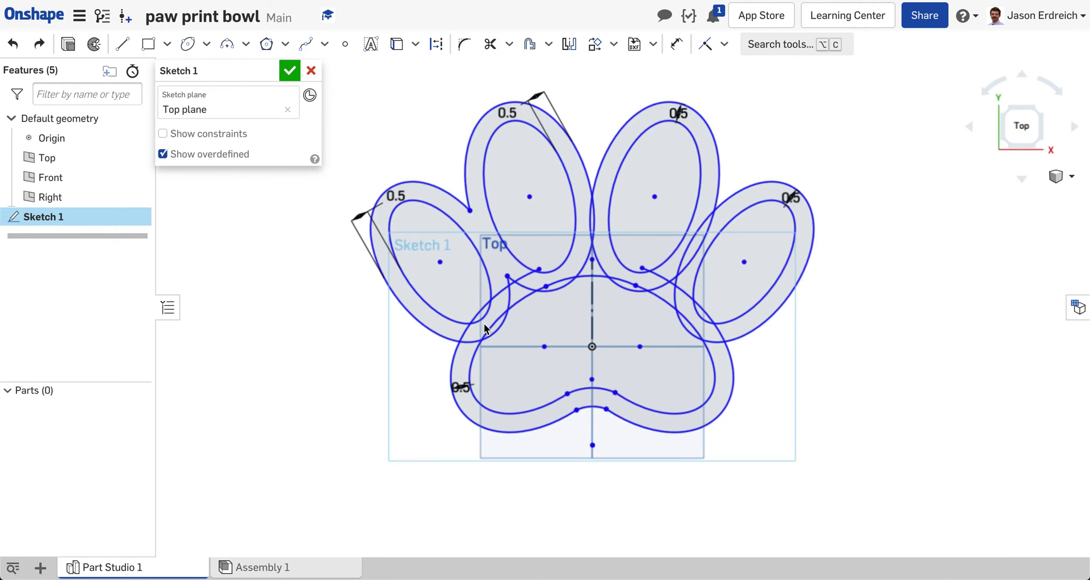
pyautogui.scroll(2, 553, 360)
pyautogui.scroll(1, 554, 356)
pyautogui.press('m')
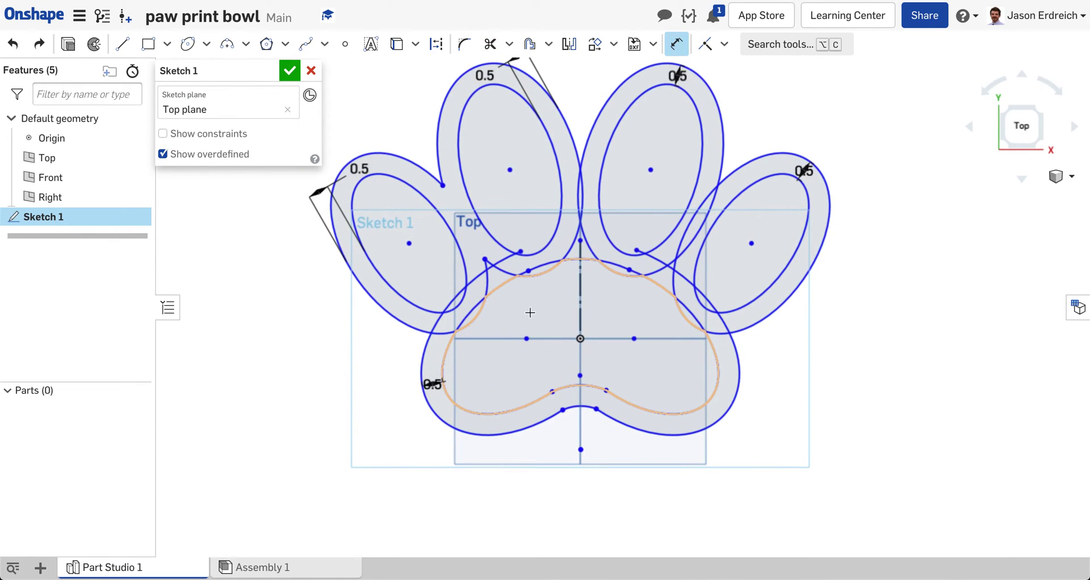
pyautogui.click(491, 291)
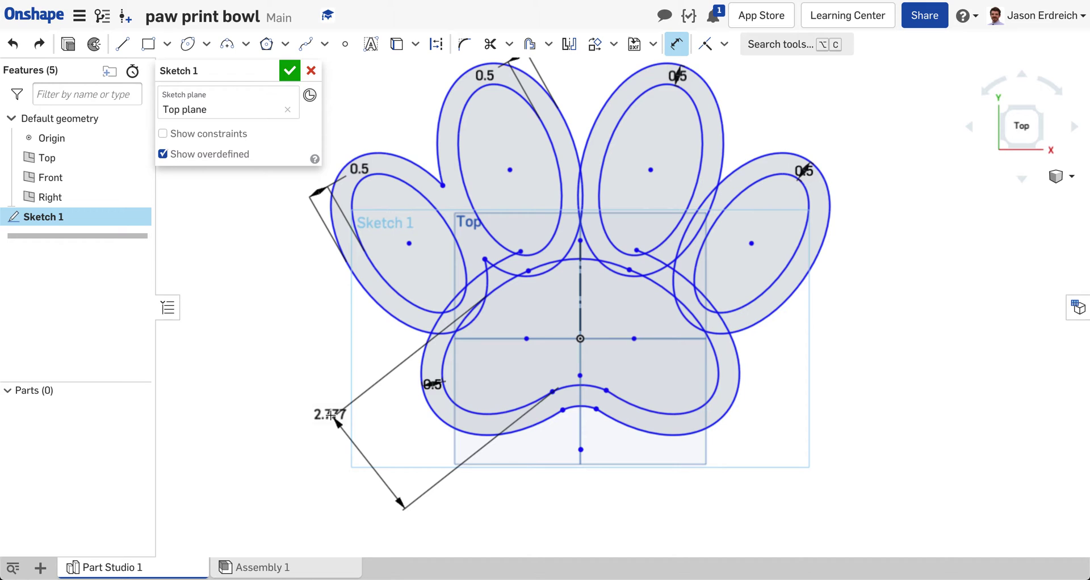
pyautogui.click(574, 385)
pyautogui.click(579, 450)
pyautogui.click(561, 483)
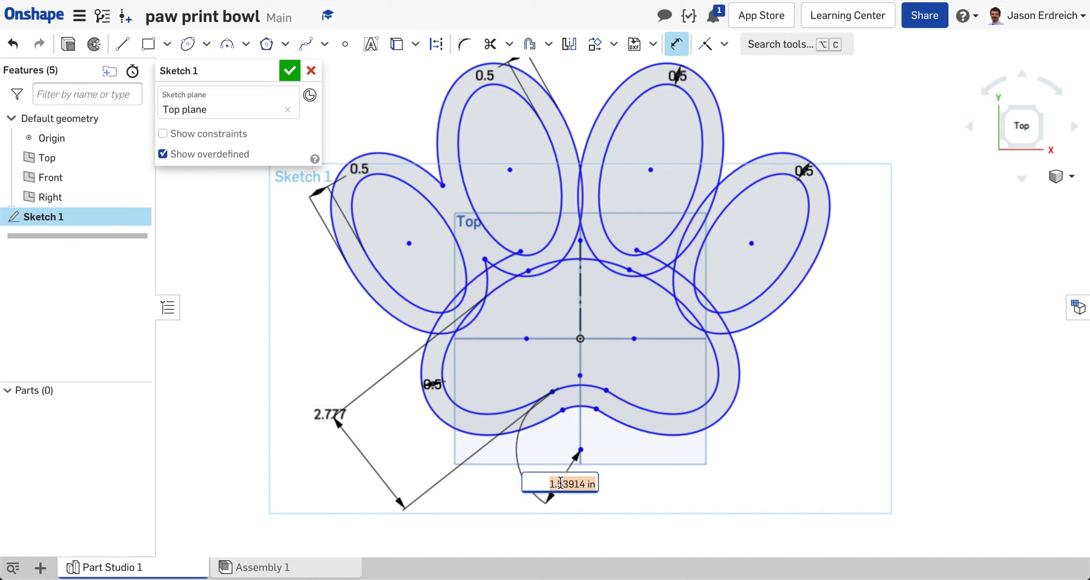
pyautogui.press('Return')
# - Trim the main pad's offset curve inside both left toes and the outer left toe's offset arc reaching into the pad
pyautogui.scroll(3, 563, 331)
pyautogui.press('m')
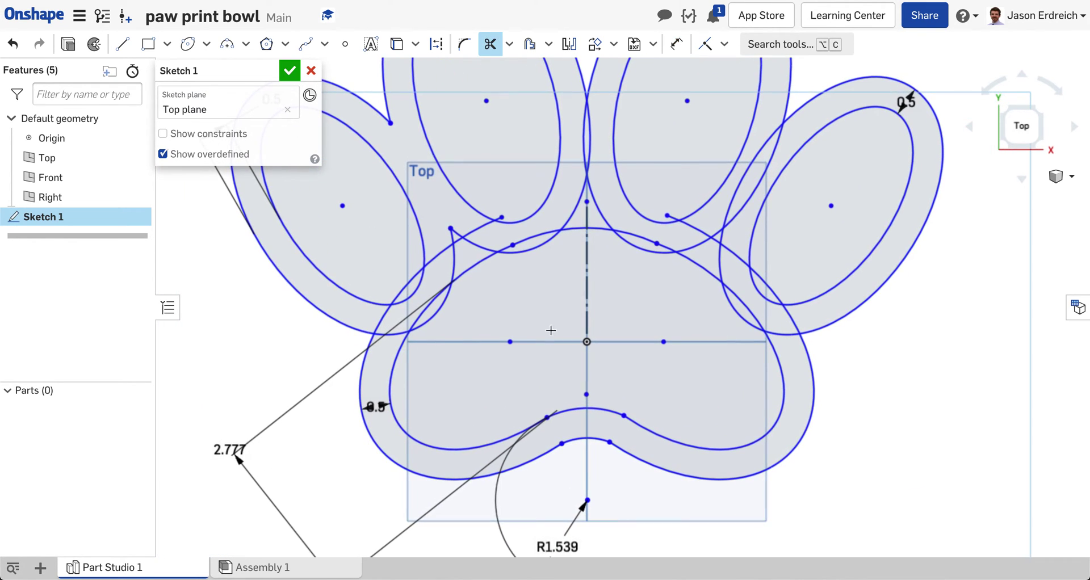
pyautogui.click(480, 230)
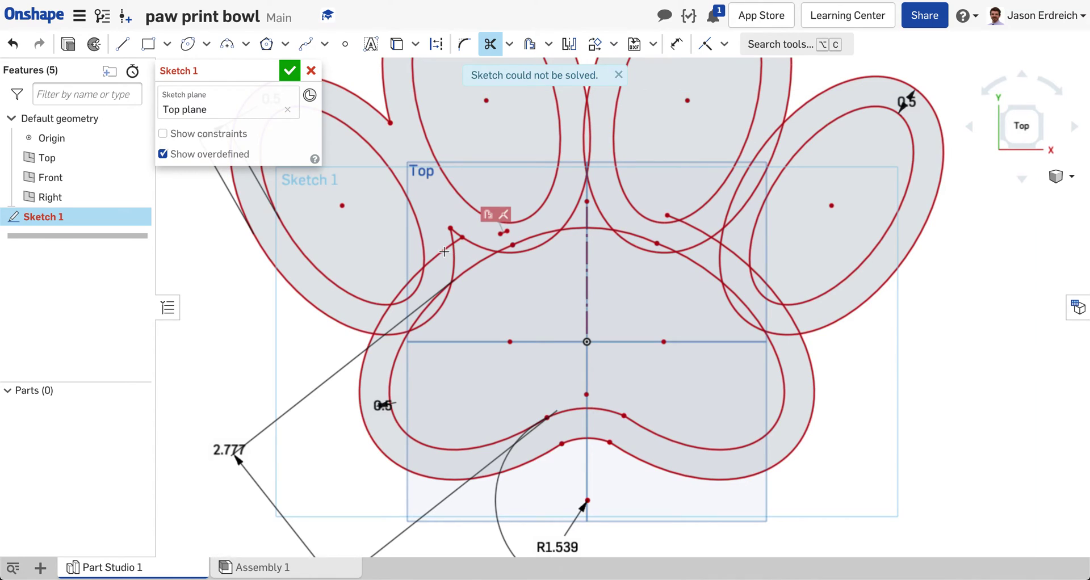
pyautogui.click(409, 282)
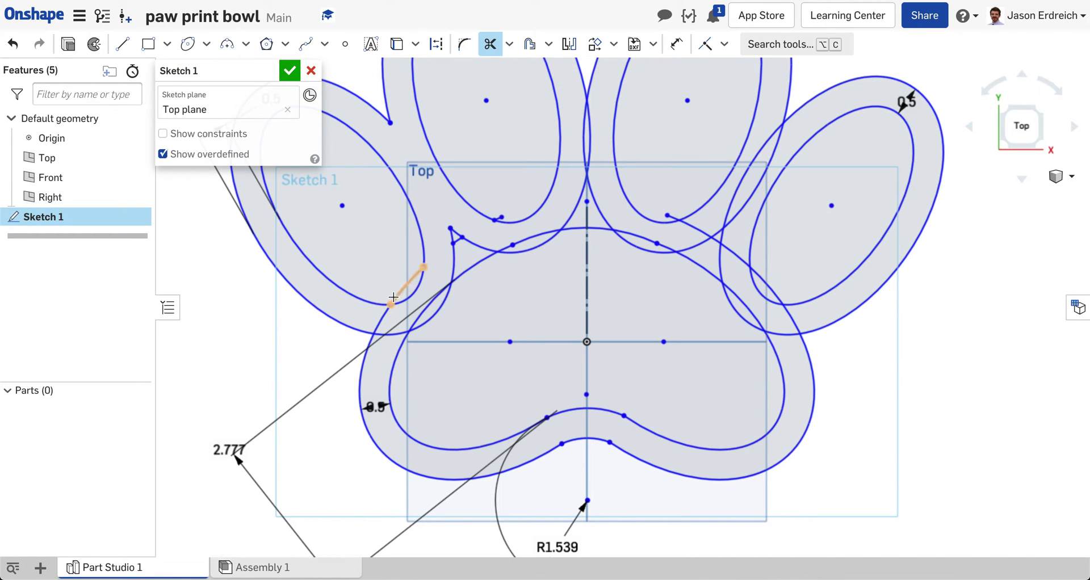
pyautogui.click(410, 280)
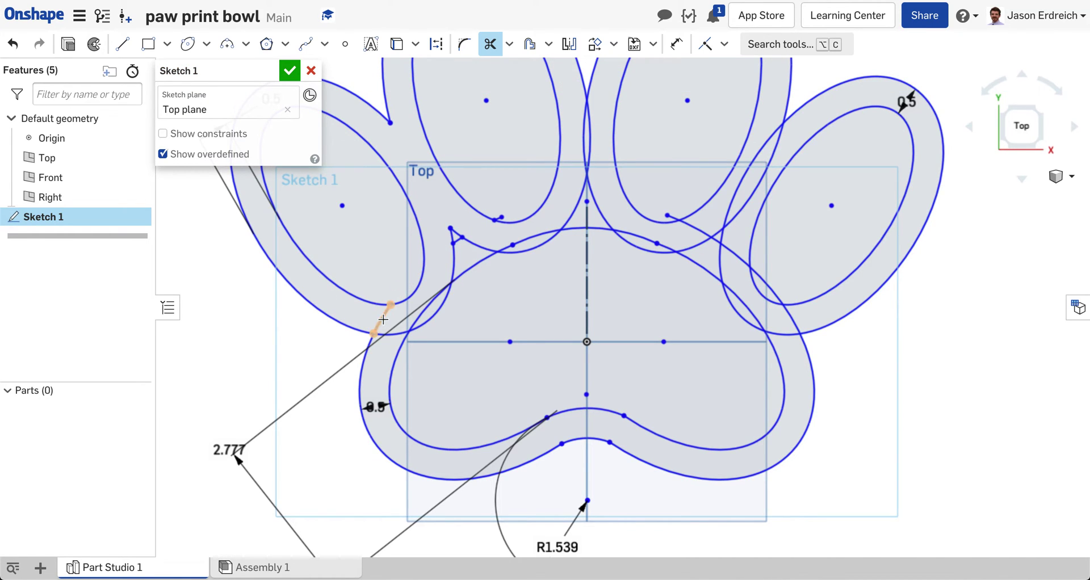
pyautogui.click(430, 309)
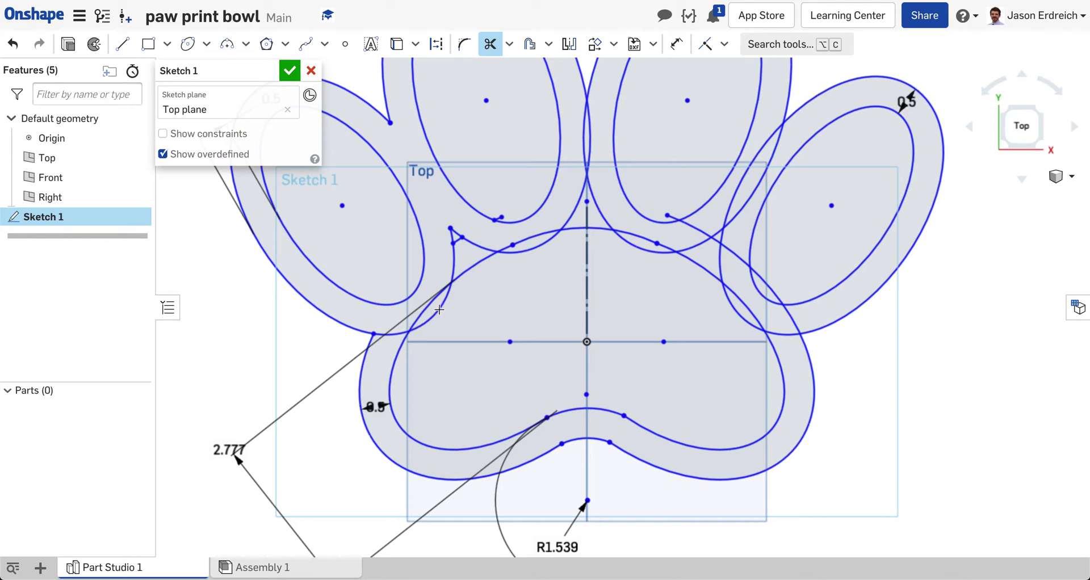
# - Trim the inner left toe's lower offset arc and the leftover curve fragments beside it
pyautogui.click(452, 239)
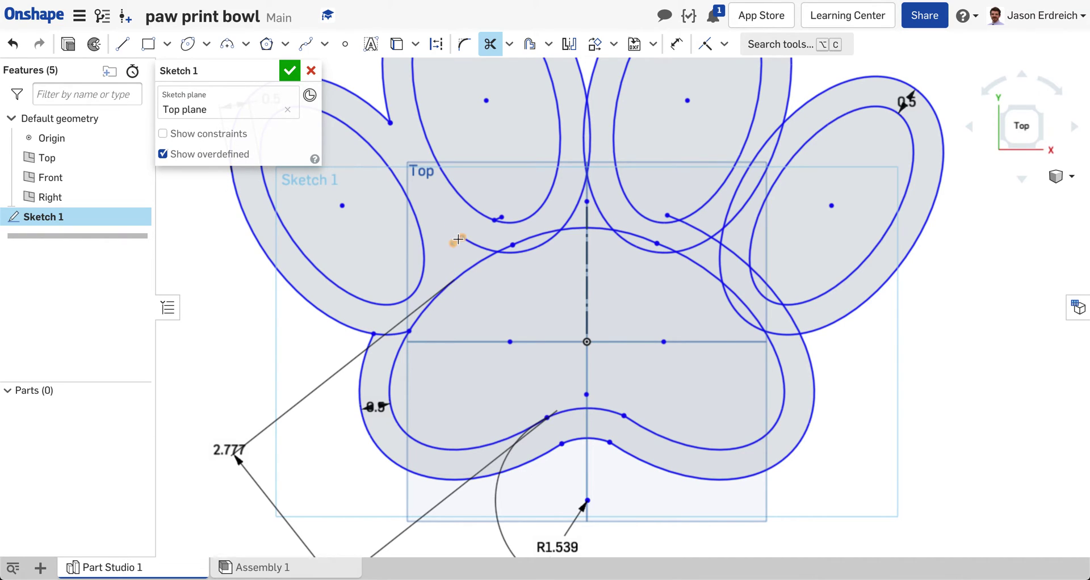
pyautogui.click(474, 245)
pyautogui.click(500, 218)
pyautogui.click(572, 206)
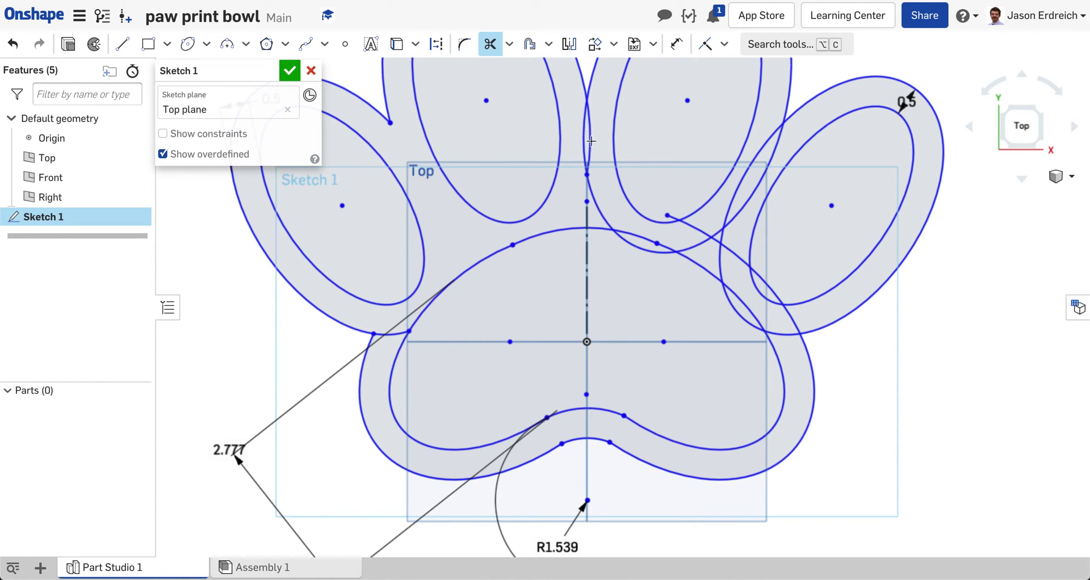
# - Trim the inner right toe's lower offset arc, its overlap with the outer right toe, and the stray fragments between them
pyautogui.click(631, 244)
pyautogui.click(632, 247)
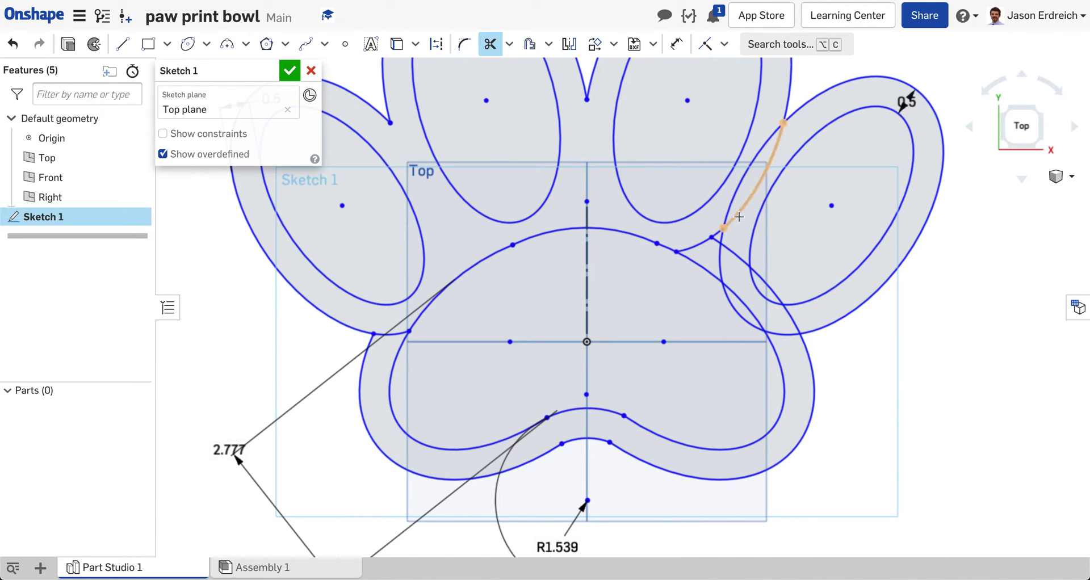
pyautogui.click(725, 229)
pyautogui.click(712, 237)
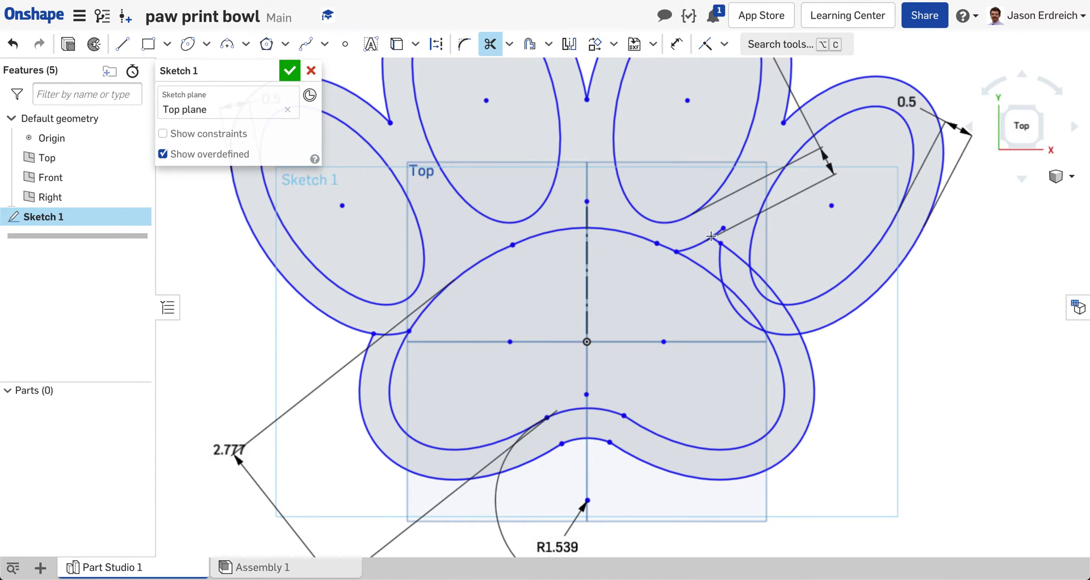
pyautogui.click(708, 241)
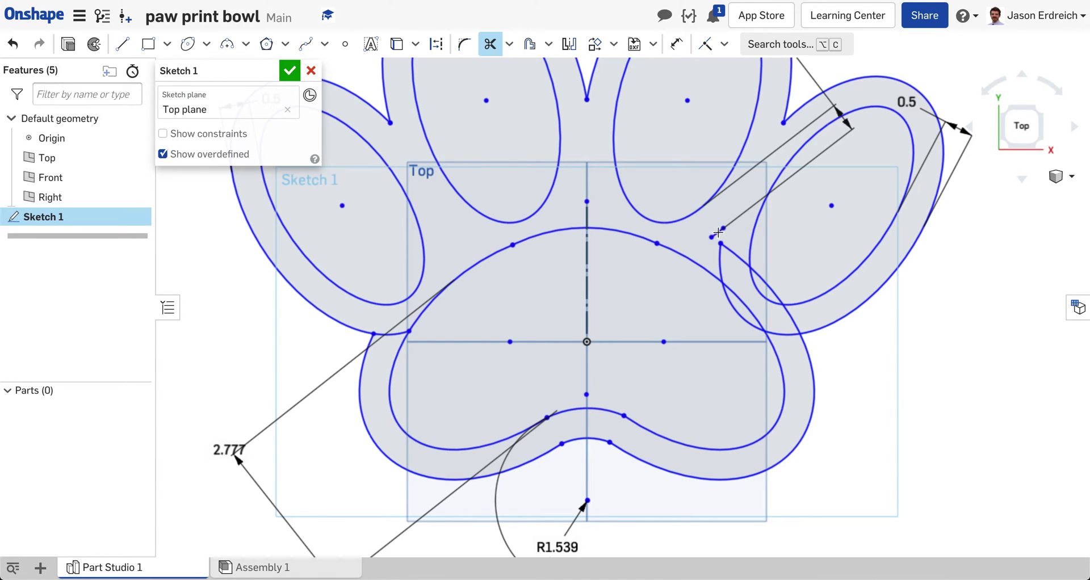
pyautogui.click(718, 233)
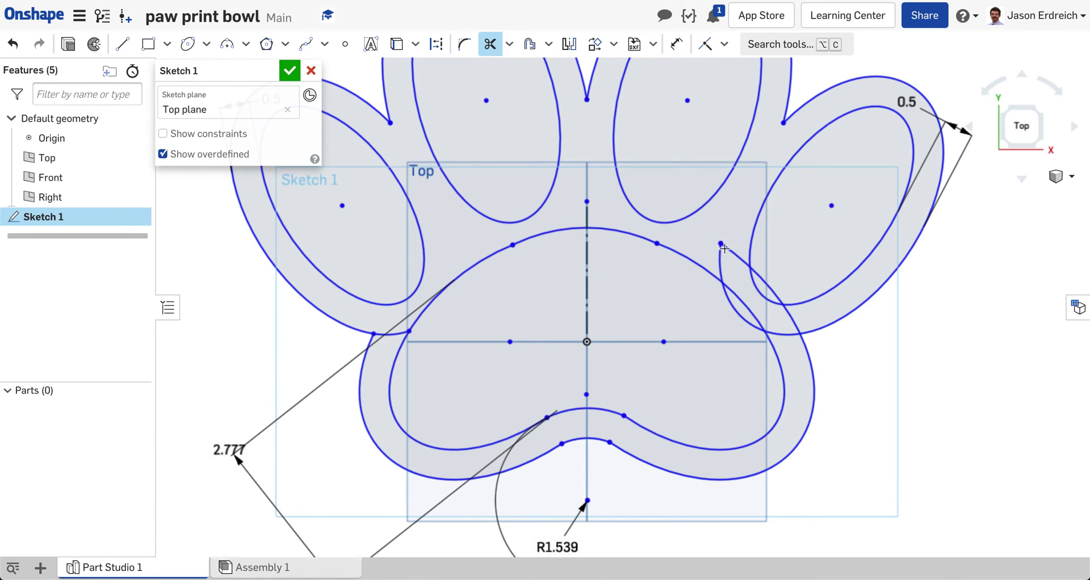
# - Trim the pad's offset curve inside the outer right toe and the remaining outer-toe arcs crossing the pad's rim on both sides
pyautogui.click(768, 287)
pyautogui.click(721, 260)
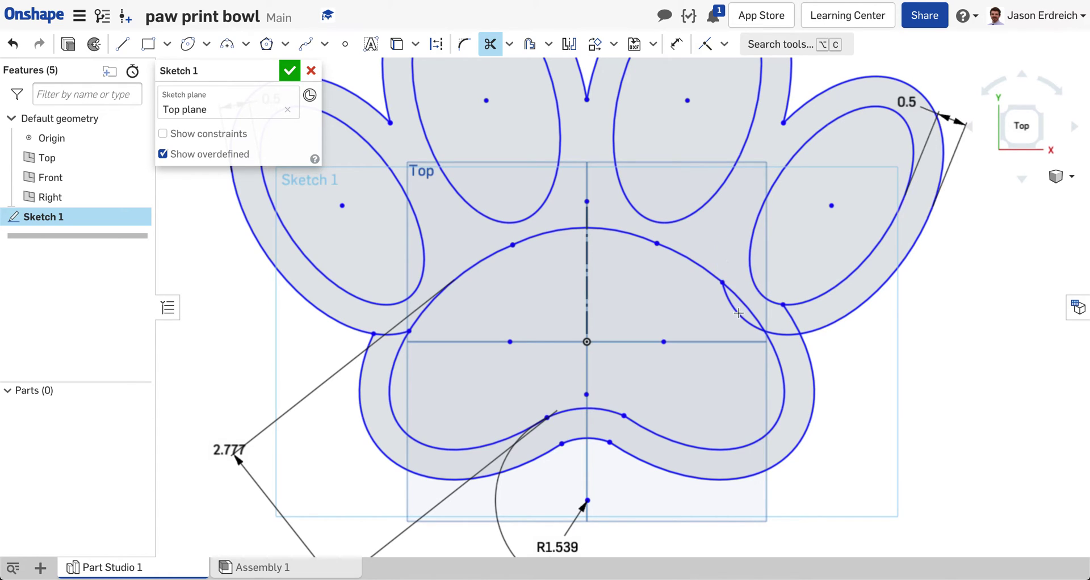
pyautogui.click(746, 317)
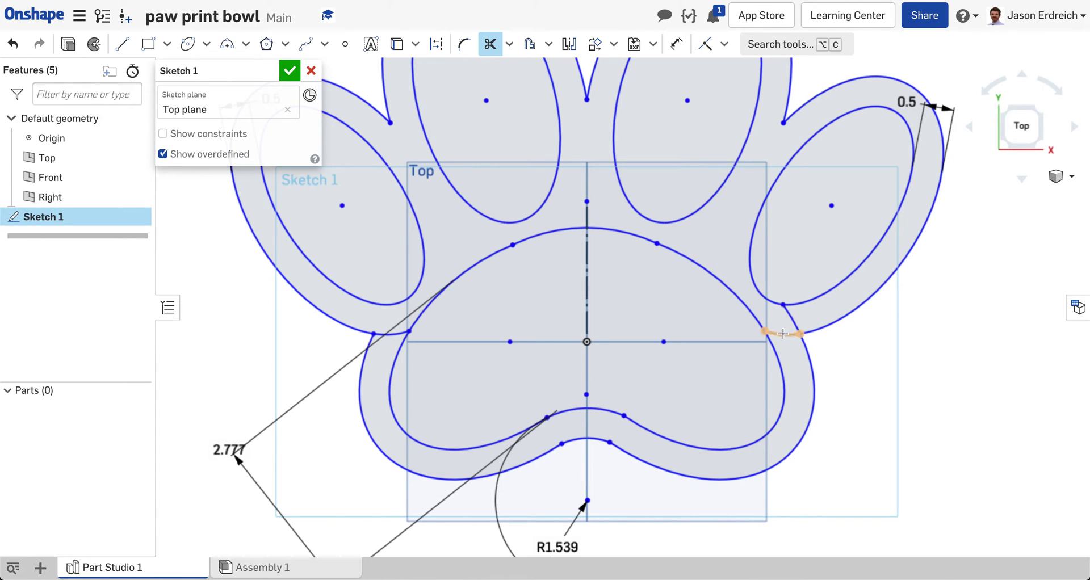
pyautogui.click(783, 334)
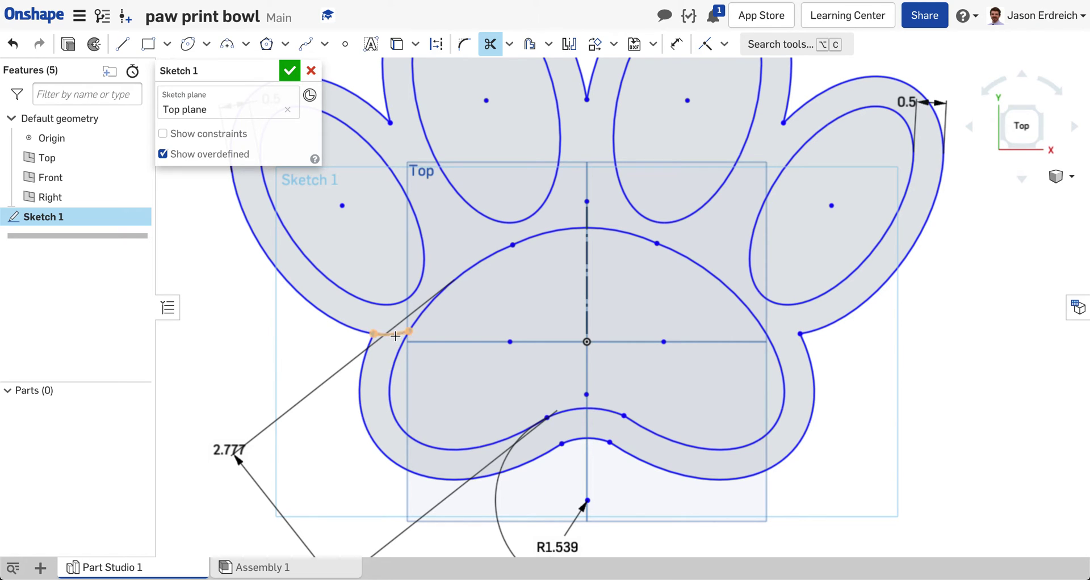
pyautogui.scroll(-3, 423, 408)
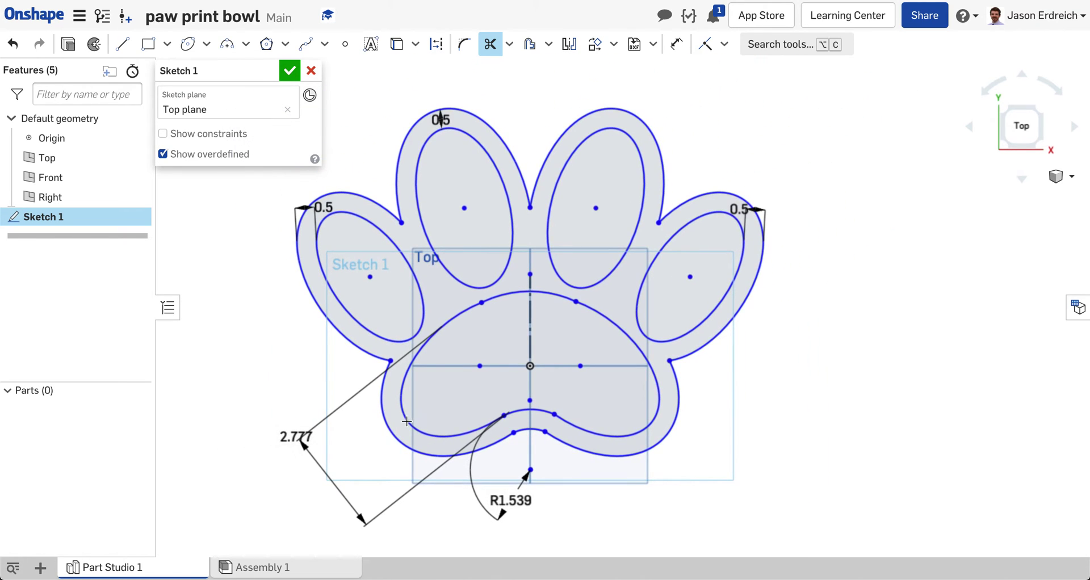
# - Delete the linear dimension on the main pad's left curve and the radius dimension on its lower middle arc
pyautogui.press('Escape')
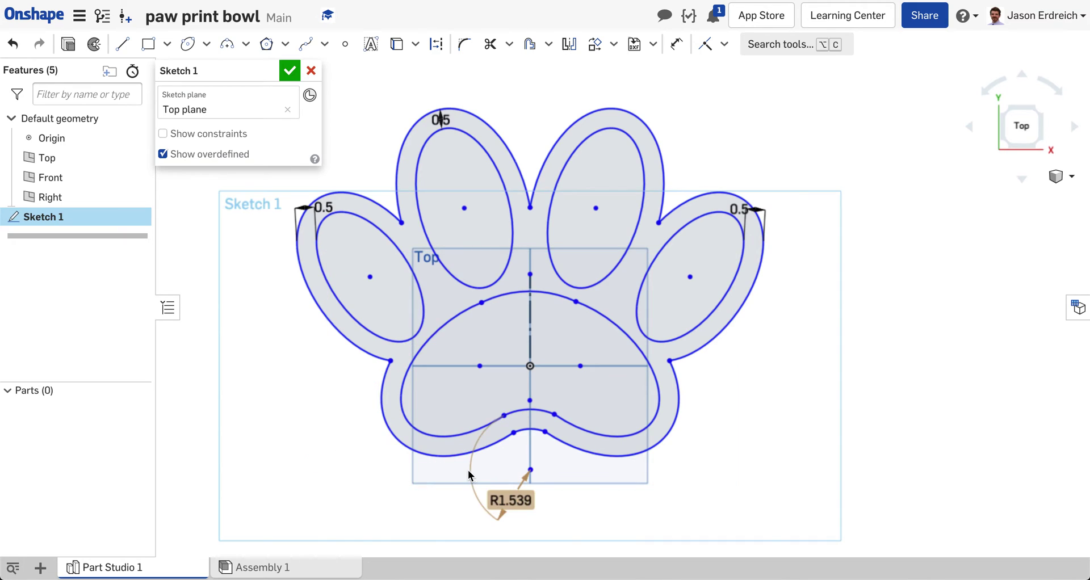
pyautogui.click(495, 500)
pyautogui.press('Delete')
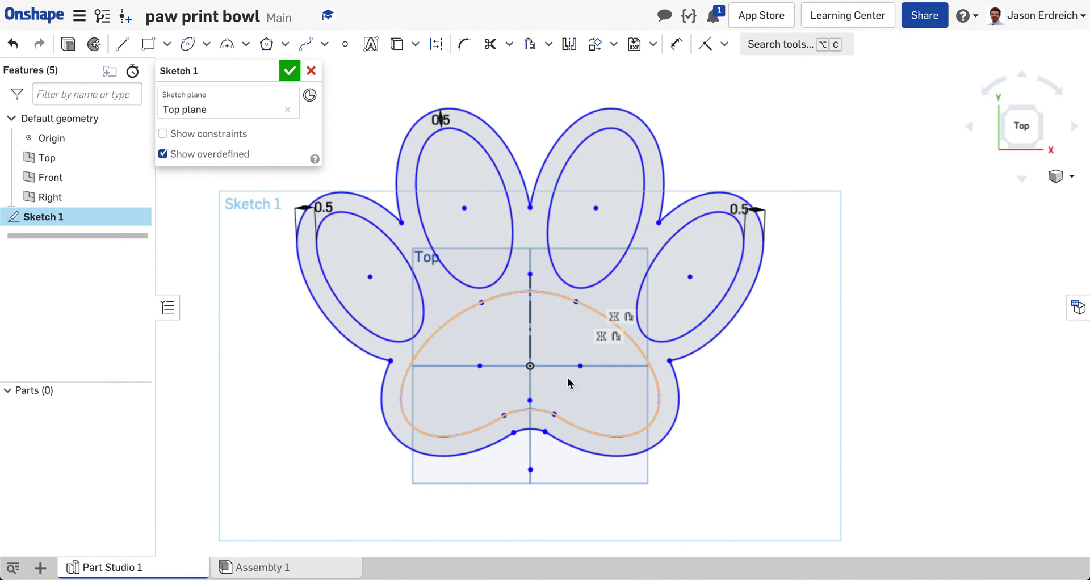
# - Rename the paw outline sketch as "base of bowl" and finish it
pyautogui.click(272, 73)
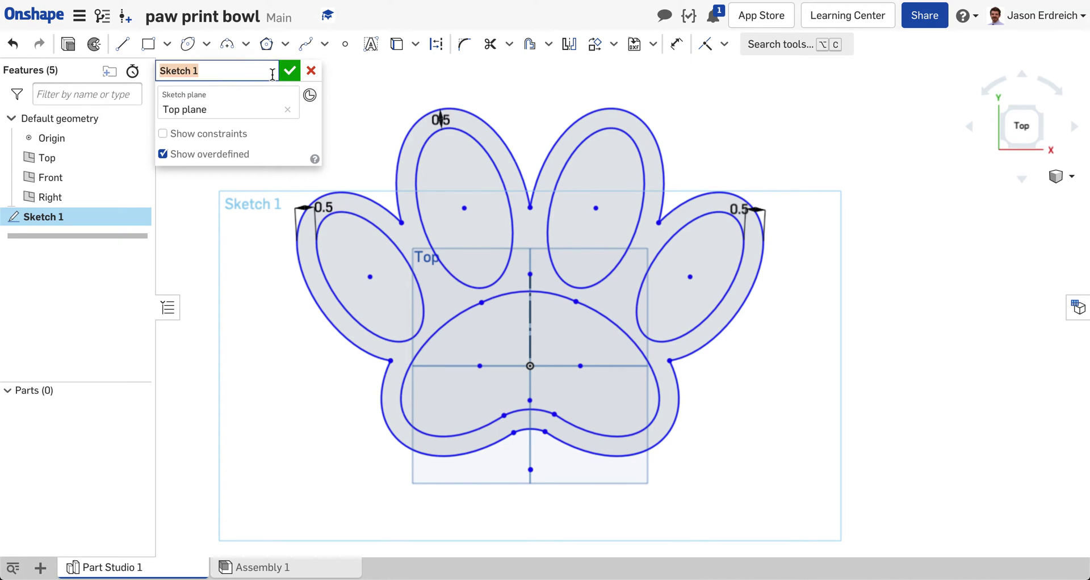
pyautogui.write('base of bow')
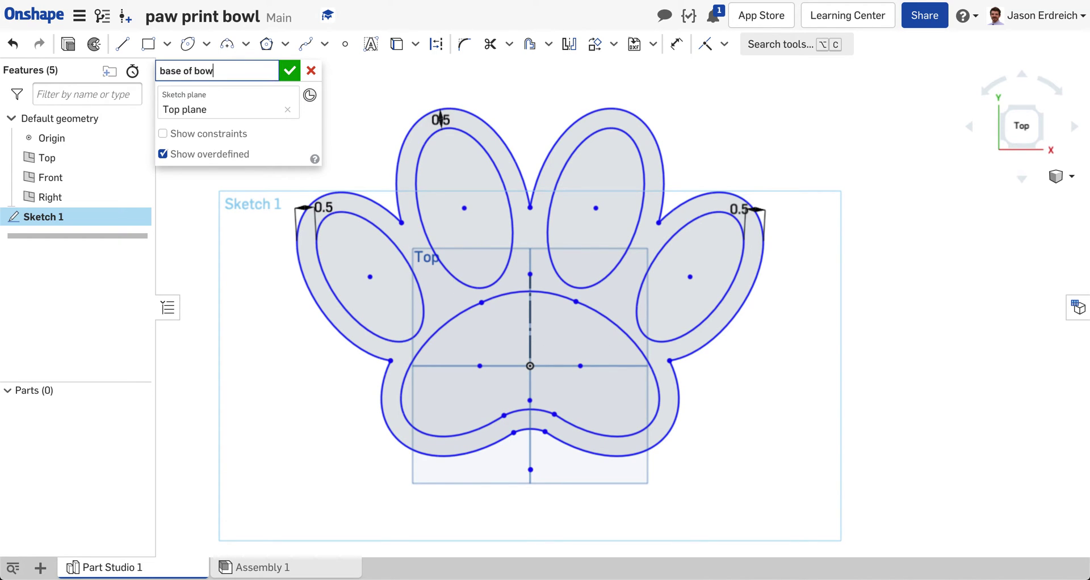
pyautogui.write('l')
pyautogui.click(292, 73)
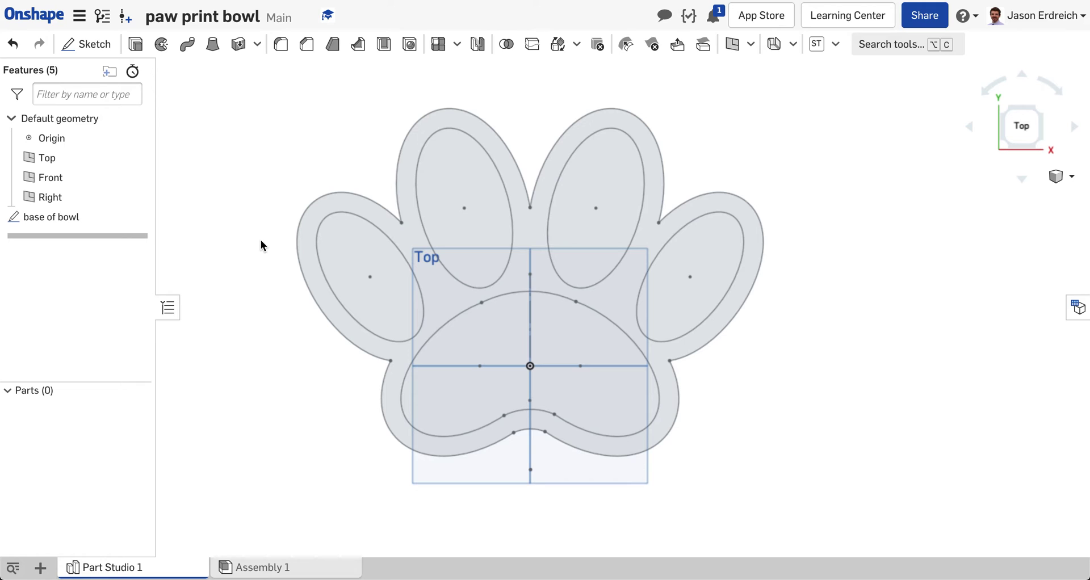
# - Start a new solid extrusion, replacing the rim face selection with the whole base of bowl sketch, in an isometric view
pyautogui.click(136, 45)
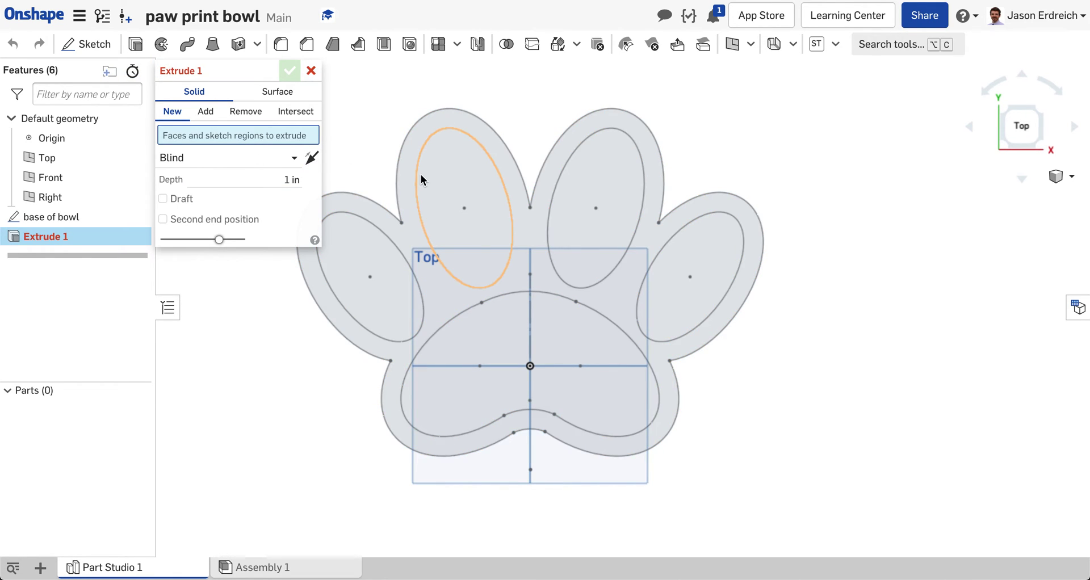
pyautogui.click(409, 212)
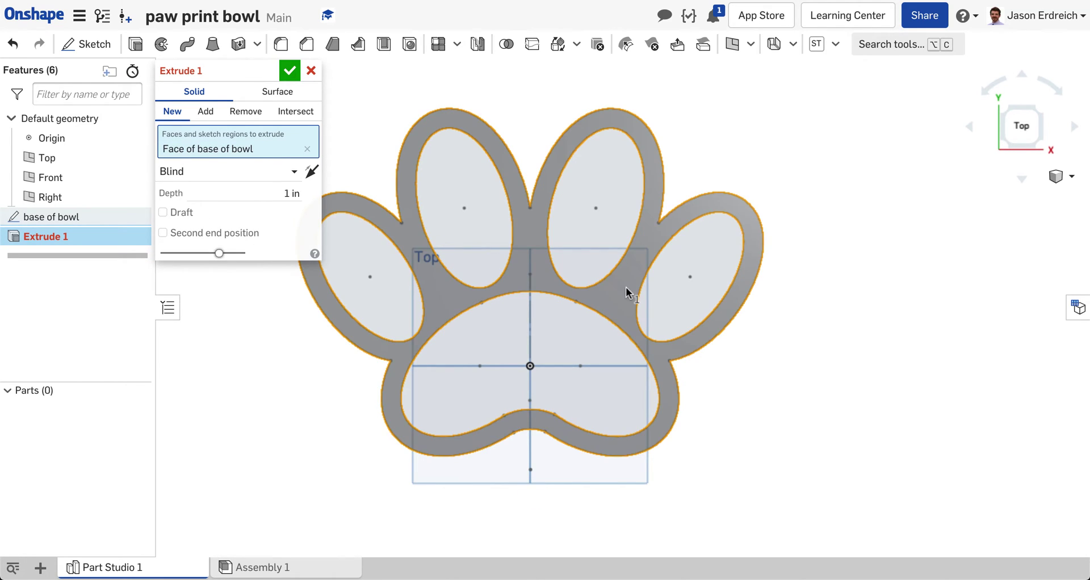
pyautogui.click(1059, 177)
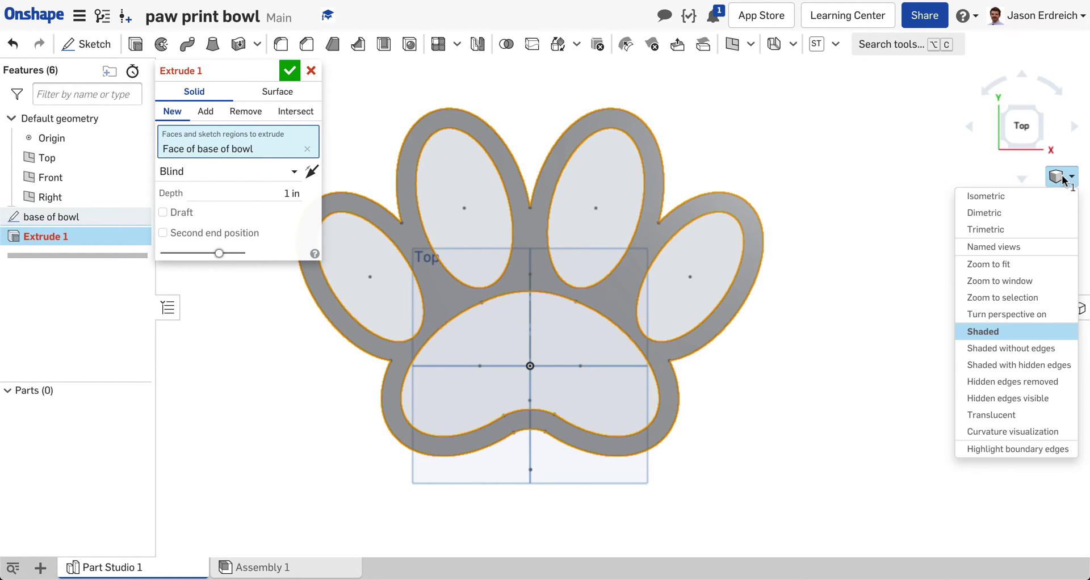
pyautogui.click(1022, 196)
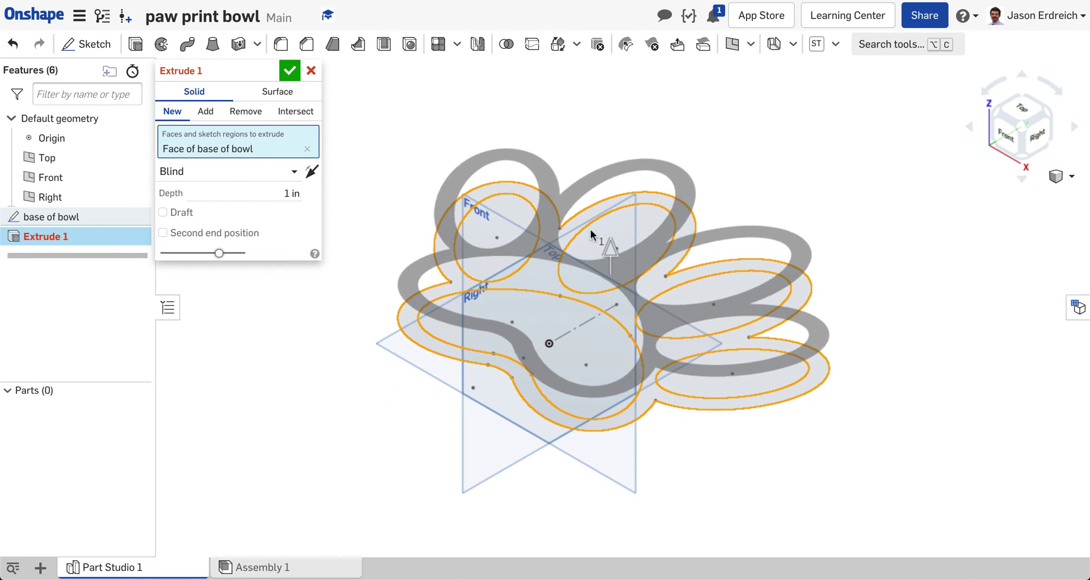
pyautogui.click(308, 148)
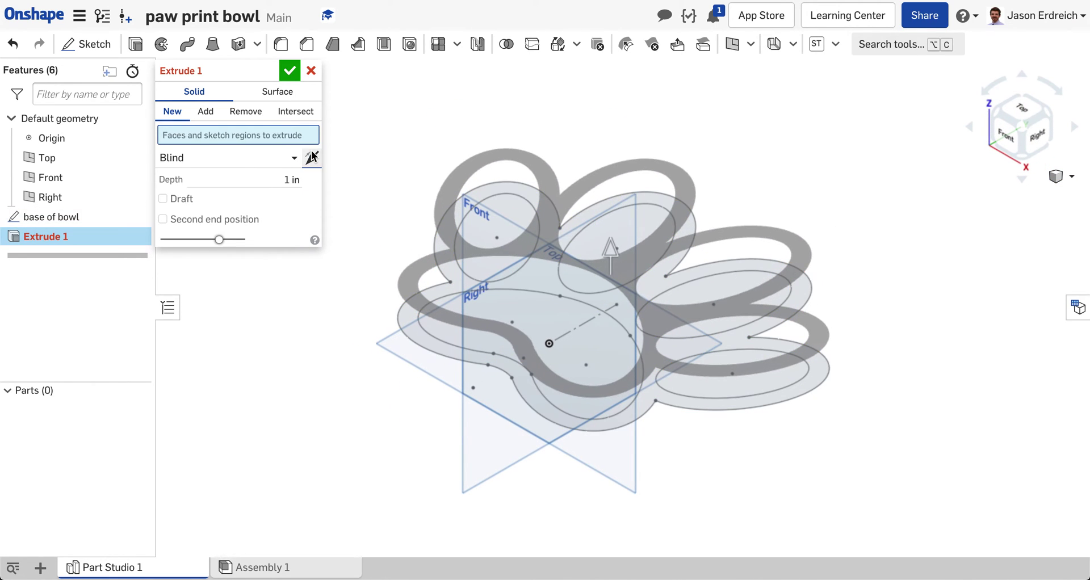
pyautogui.click(111, 218)
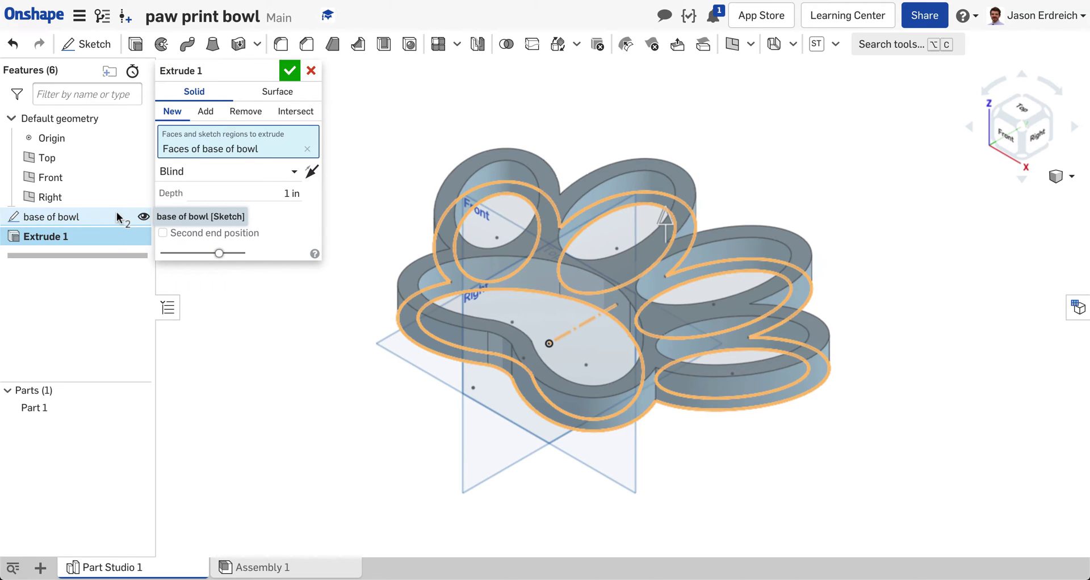
# - Add the main pad's inner region and all four toe regions to the extrusion profile
pyautogui.click(568, 339)
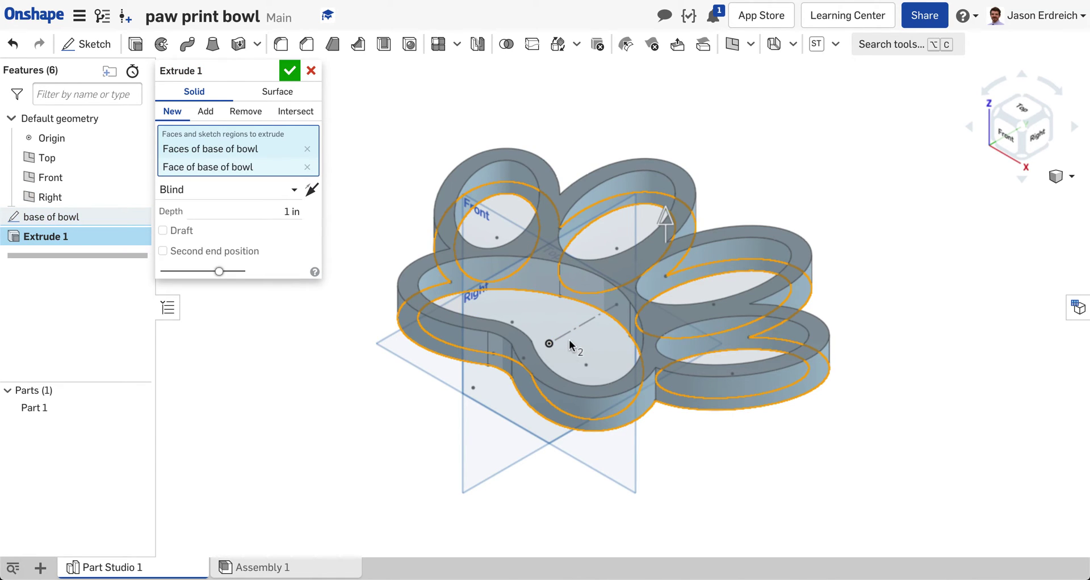
pyautogui.click(492, 217)
pyautogui.click(597, 223)
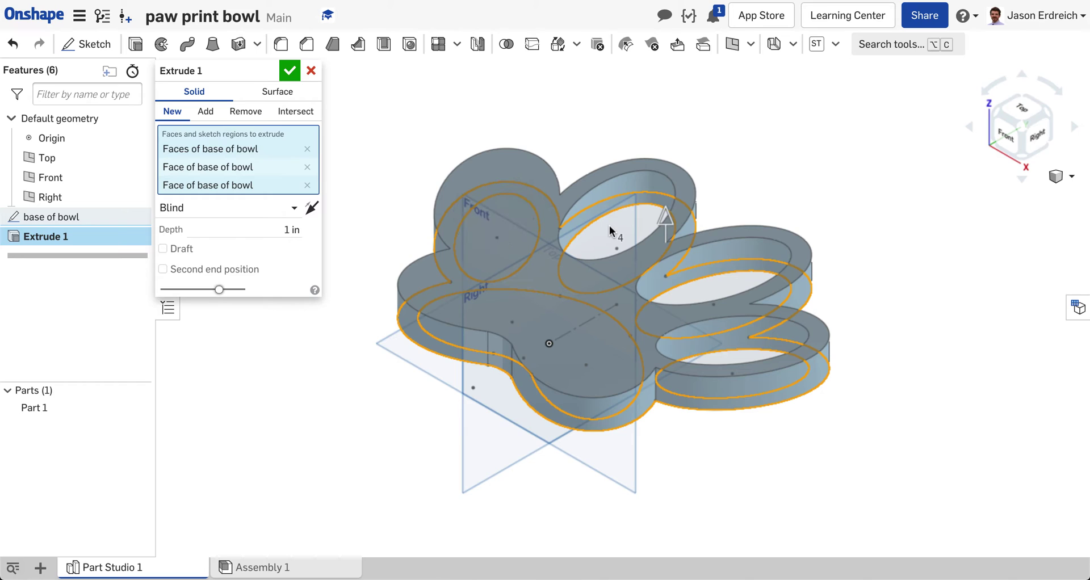
pyautogui.click(703, 281)
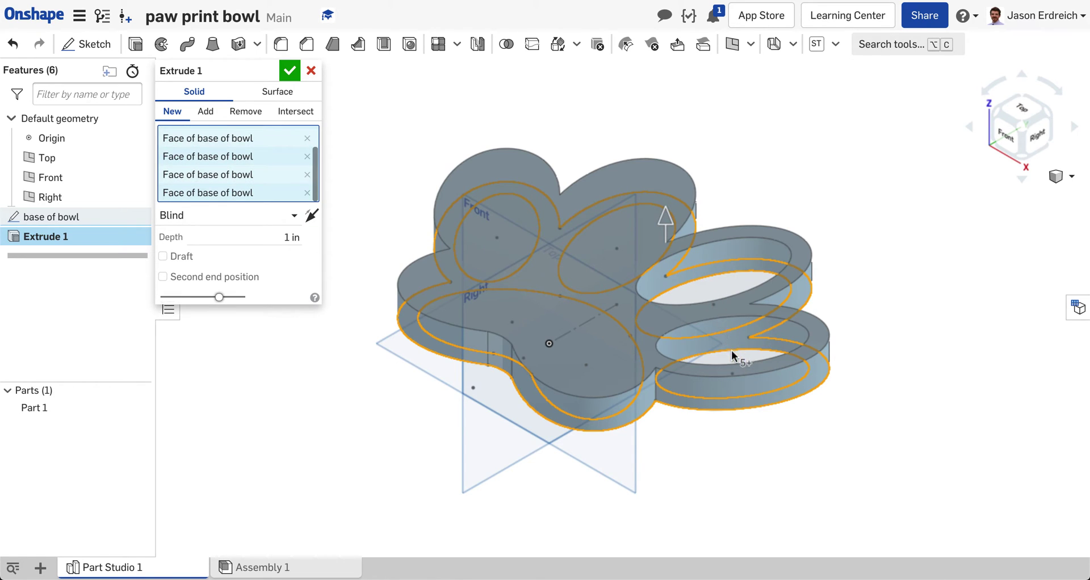
pyautogui.click(470, 203)
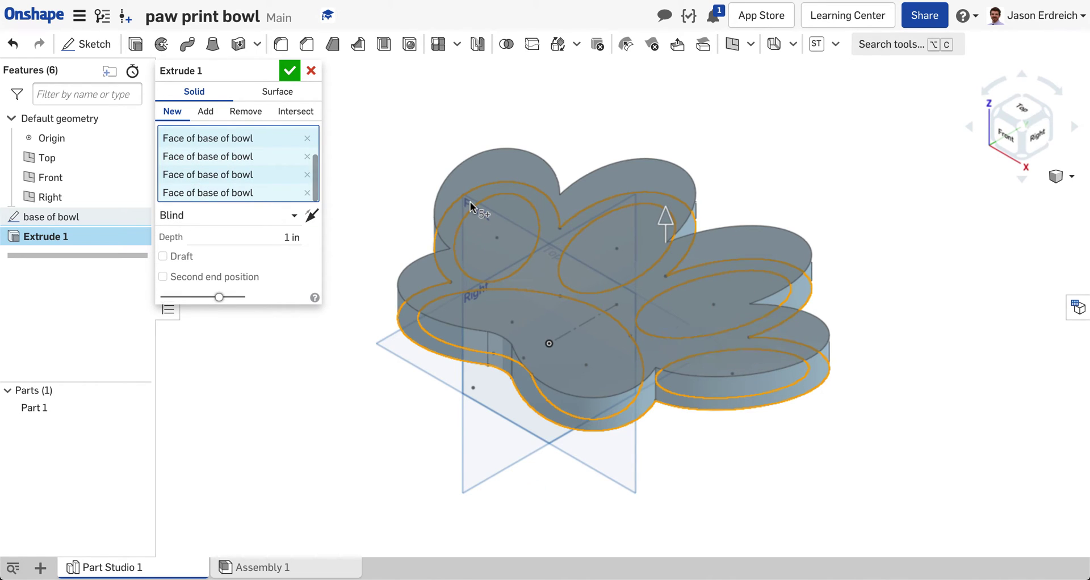
# - Set the blind extrusion's depth to 2.5 in and accept the feature
pyautogui.click(268, 244)
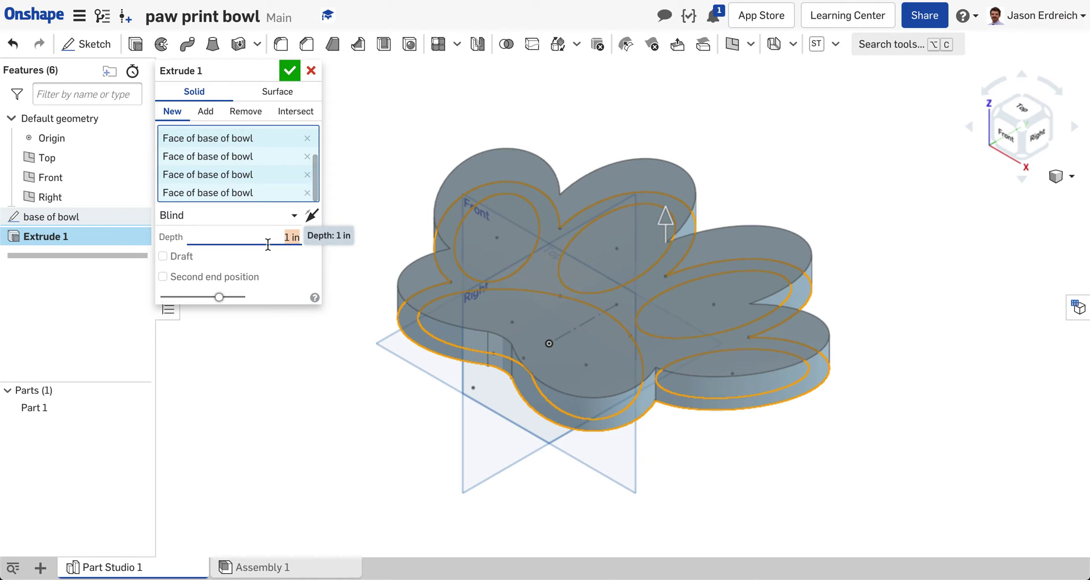
pyautogui.write('3 in')
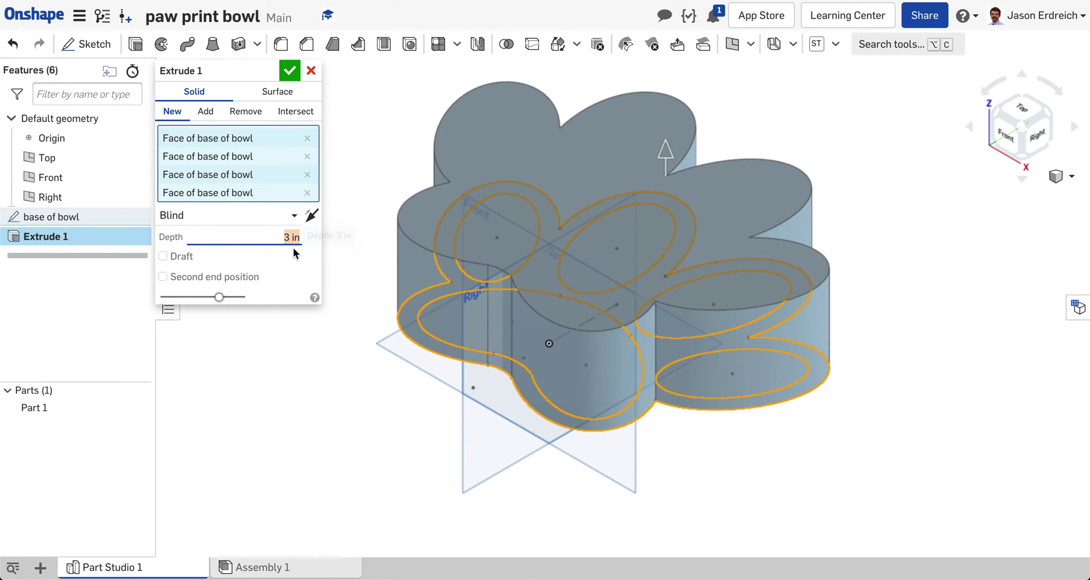
pyautogui.write('2.5 in')
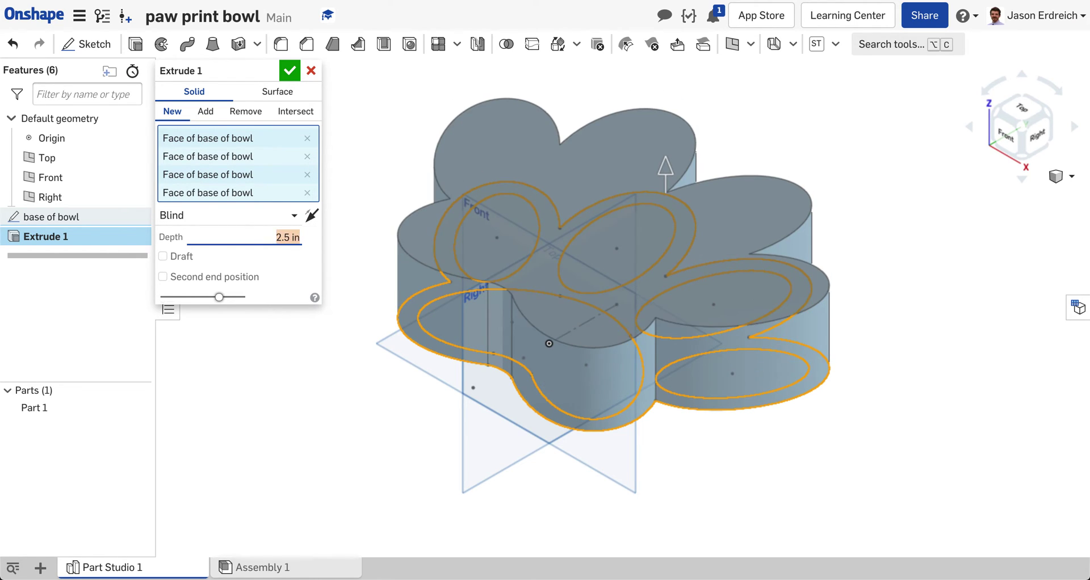
pyautogui.click(287, 71)
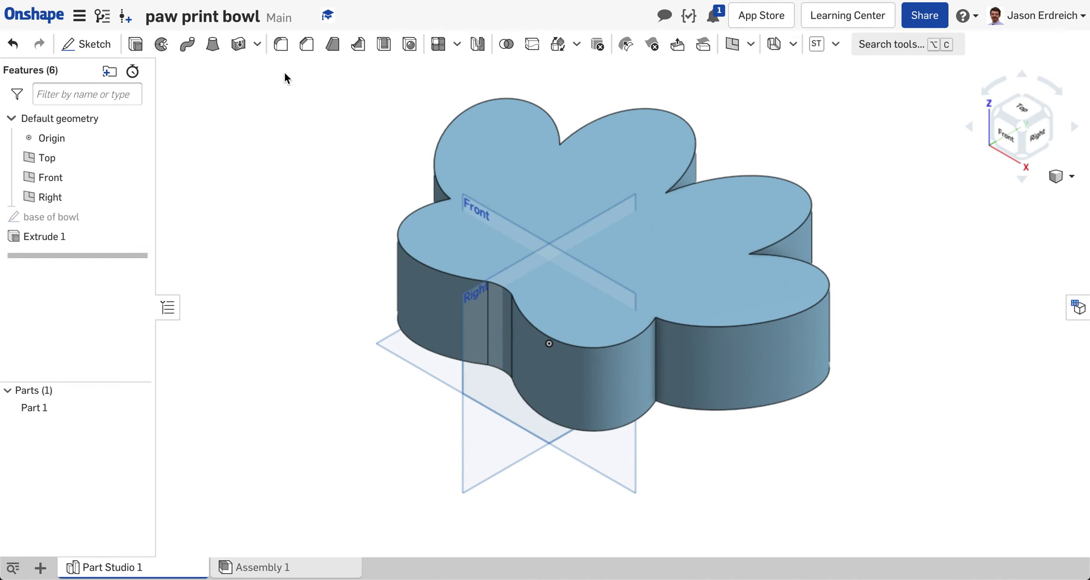
# - Show the base of bowl sketch again and check it against the solid from the top and in isometric view
pyautogui.scroll(3, 305, 140)
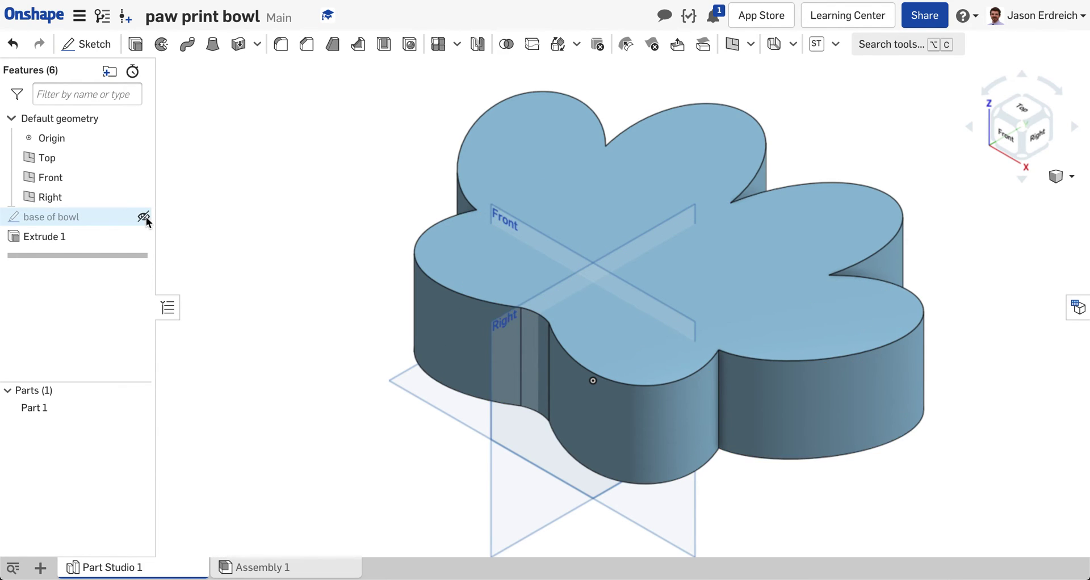
pyautogui.click(144, 218)
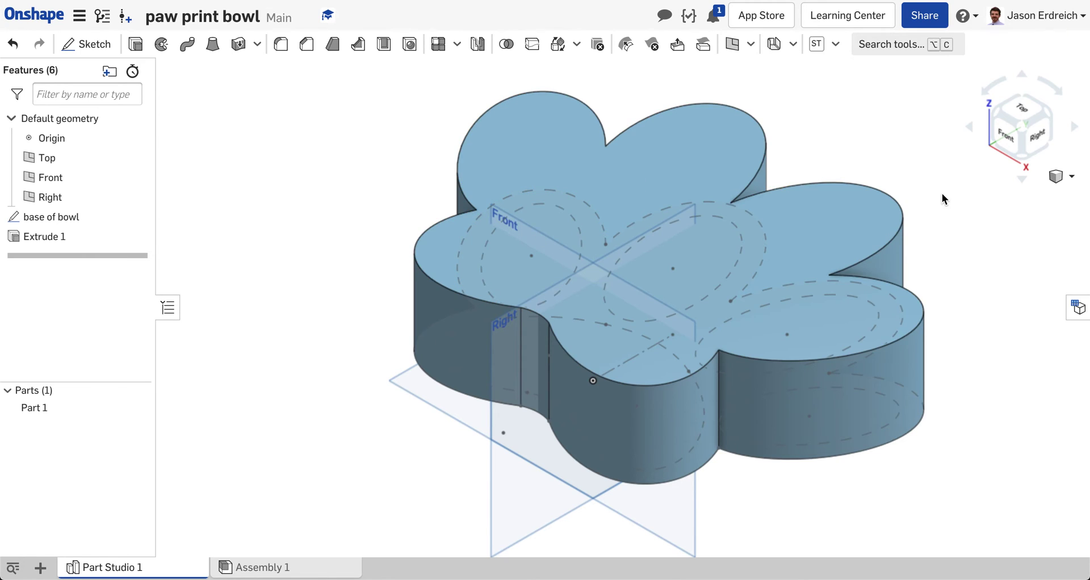
pyautogui.click(1002, 111)
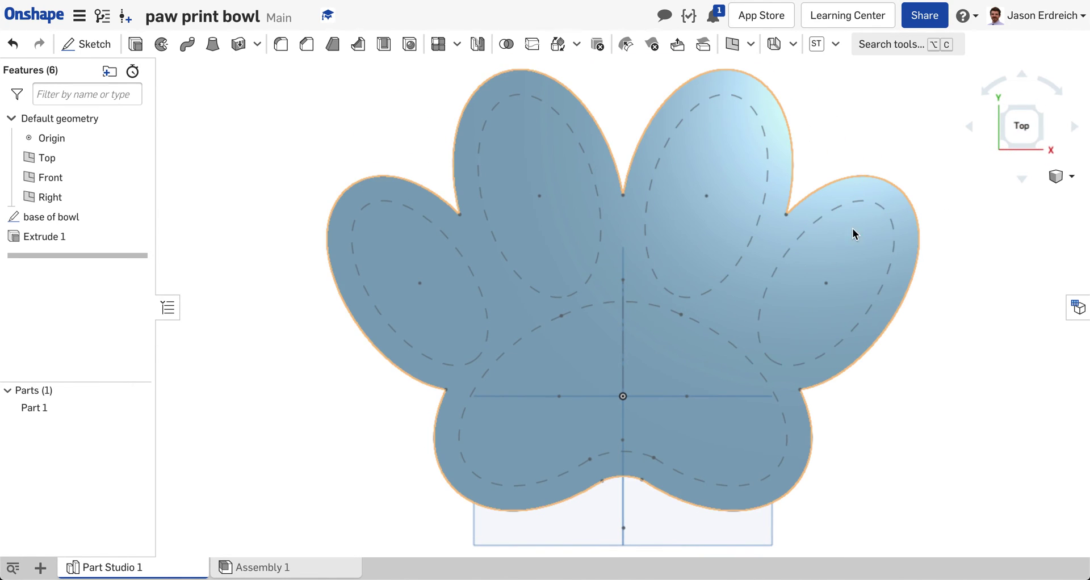
pyautogui.click(1057, 176)
pyautogui.click(1037, 198)
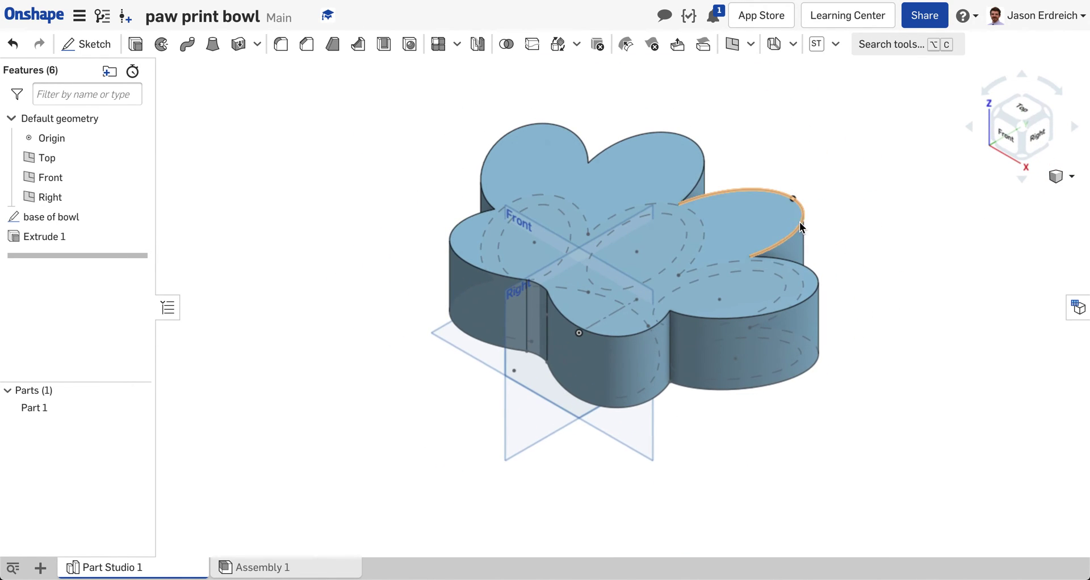
pyautogui.click(747, 225)
pyautogui.click(832, 197)
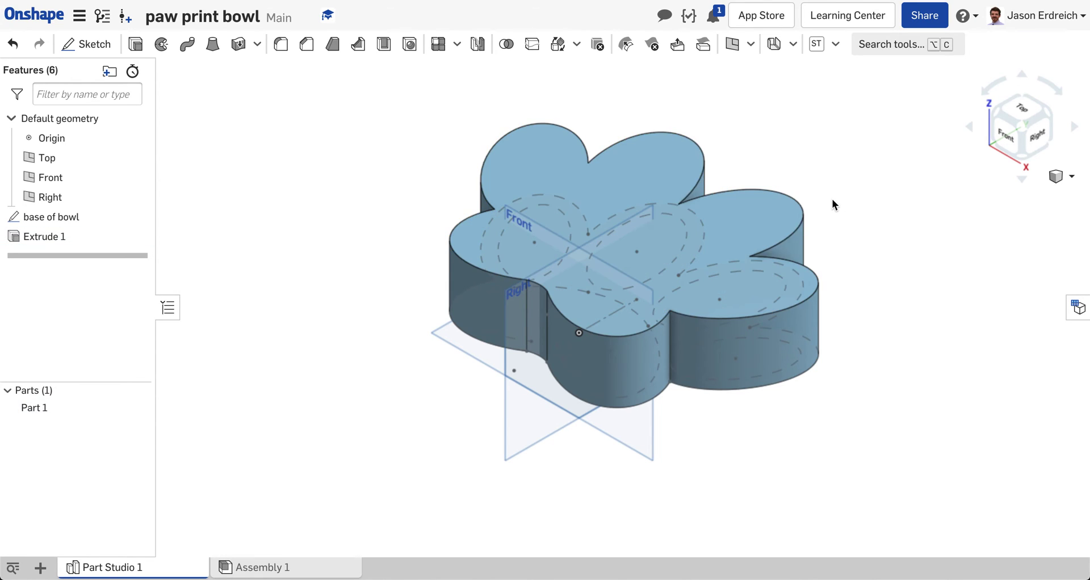
# - Start a sketch on the paw solid's top face and name it "pockets of bowl"
pyautogui.click(763, 228)
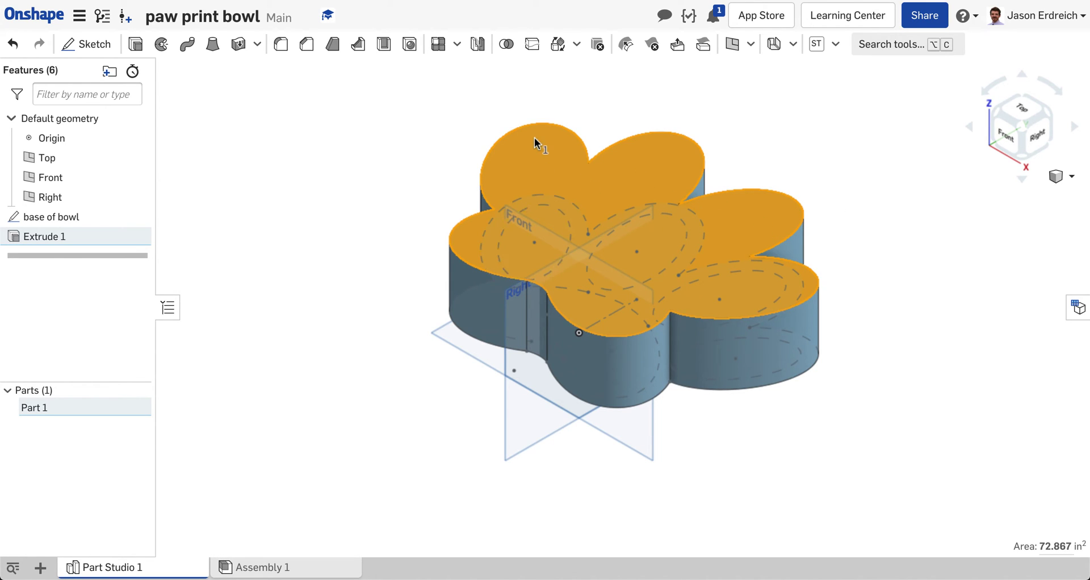
pyautogui.click(86, 43)
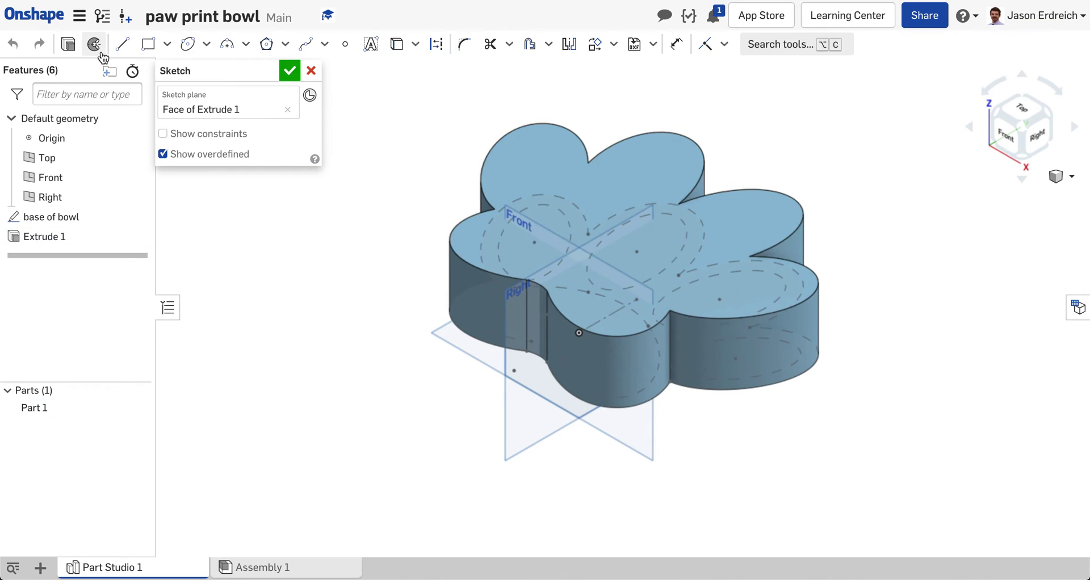
pyautogui.click(270, 70)
pyautogui.write('poc')
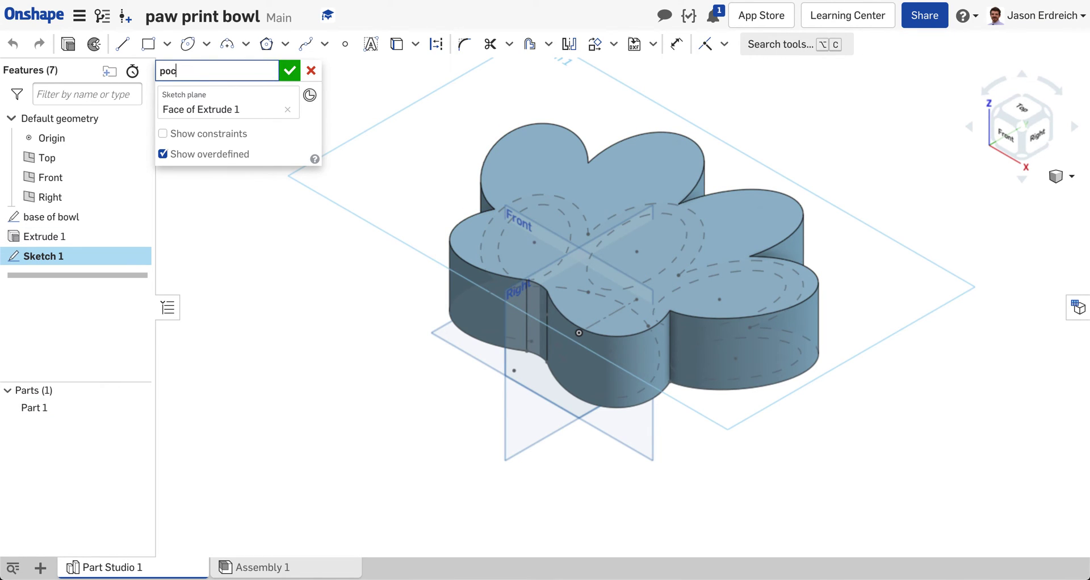
pyautogui.write('kets of bowl')
pyautogui.press('Return')
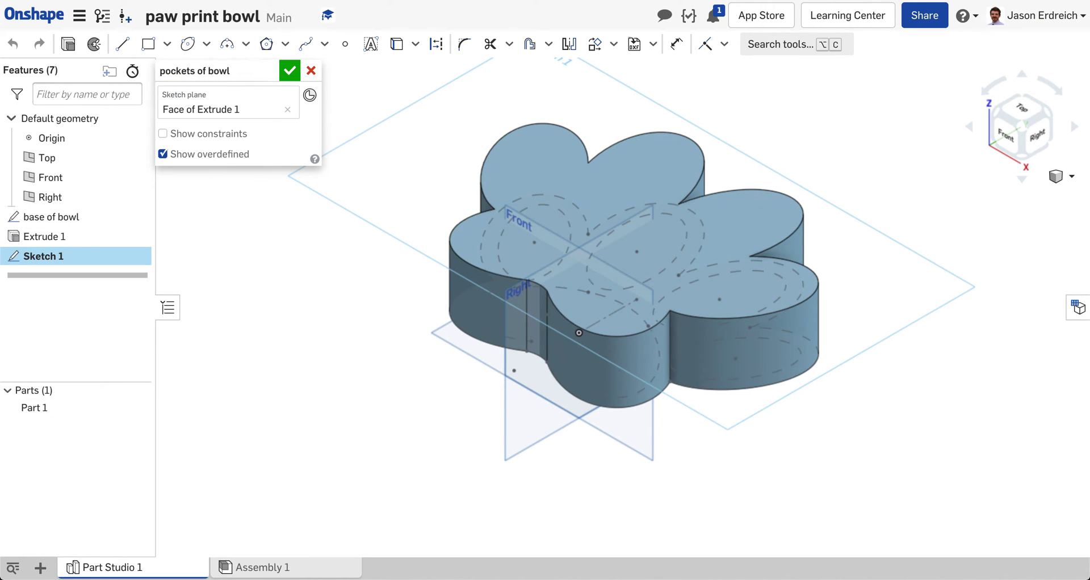
# - Project the inner ellipses of all four toes from the base of bowl sketch into the pockets sketch
pyautogui.click(1028, 108)
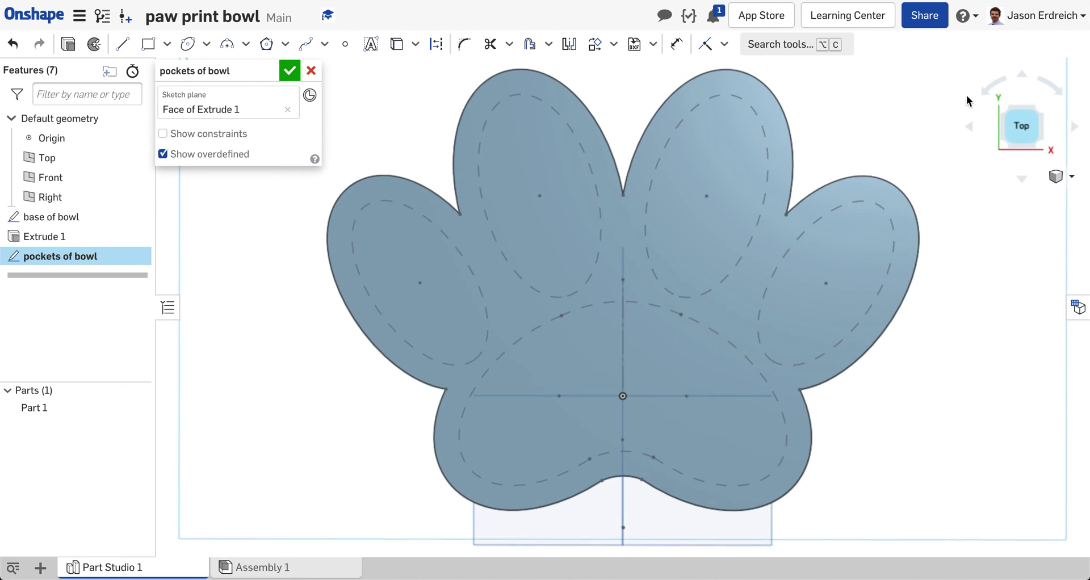
pyautogui.moveTo(145, 218)
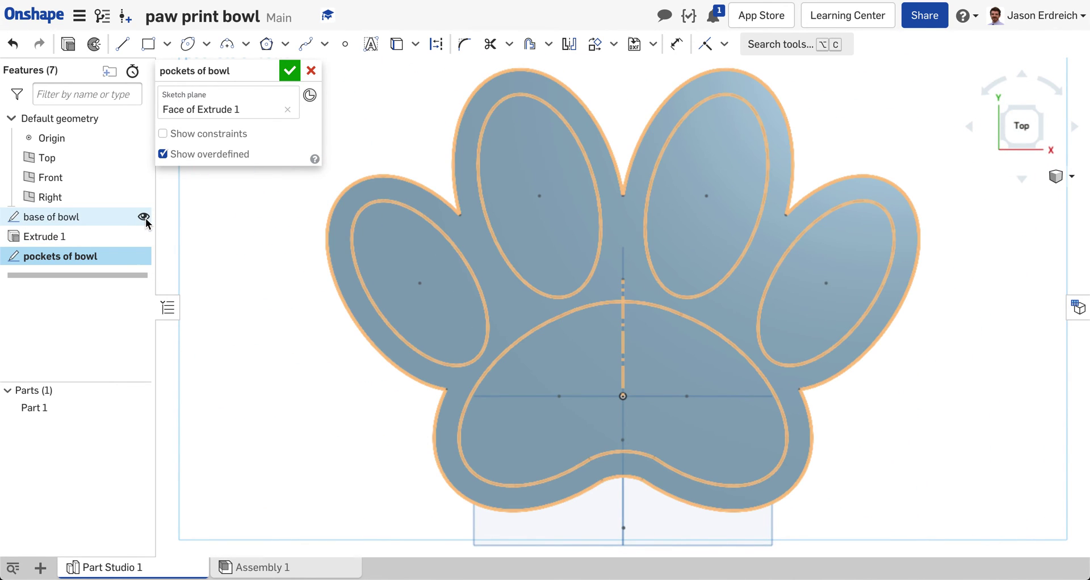
pyautogui.click(401, 46)
pyautogui.click(423, 205)
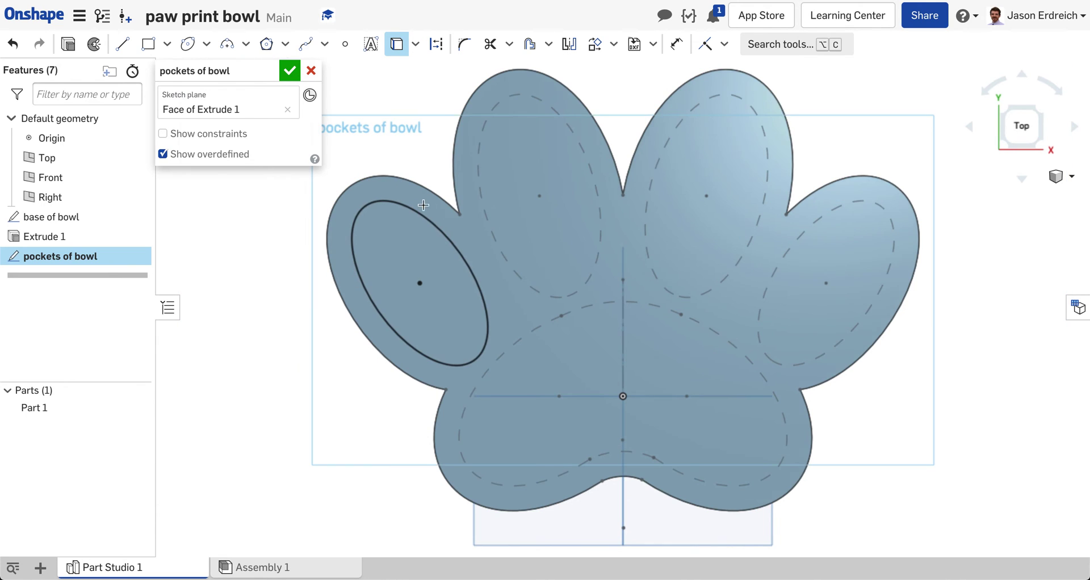
pyautogui.click(479, 180)
pyautogui.click(656, 180)
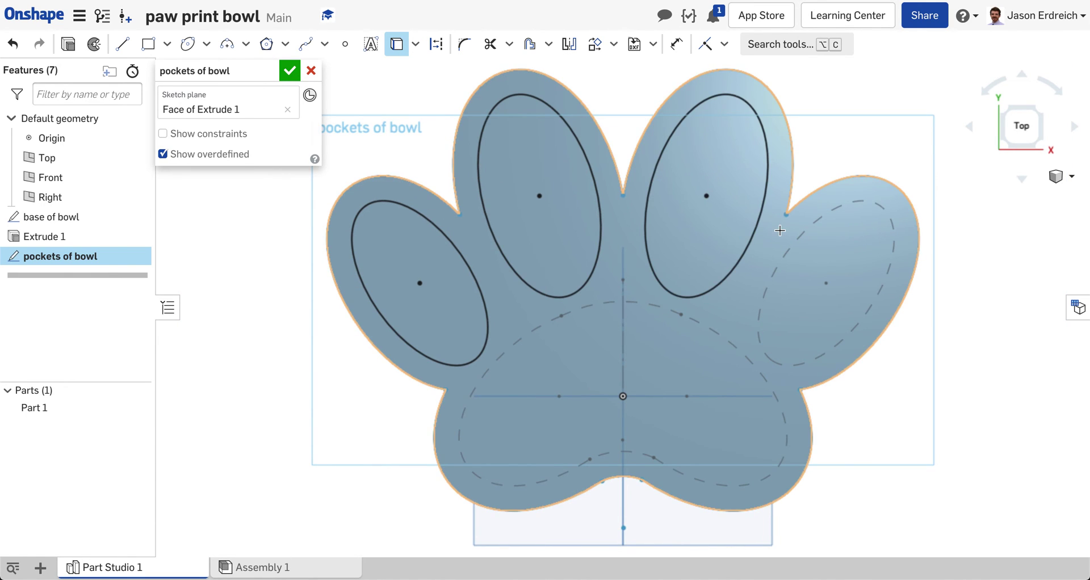
pyautogui.click(794, 245)
# - Complete the pockets sketch by projecting the main pad's four inner outline curves, and hide the base of bowl sketch
pyautogui.click(712, 328)
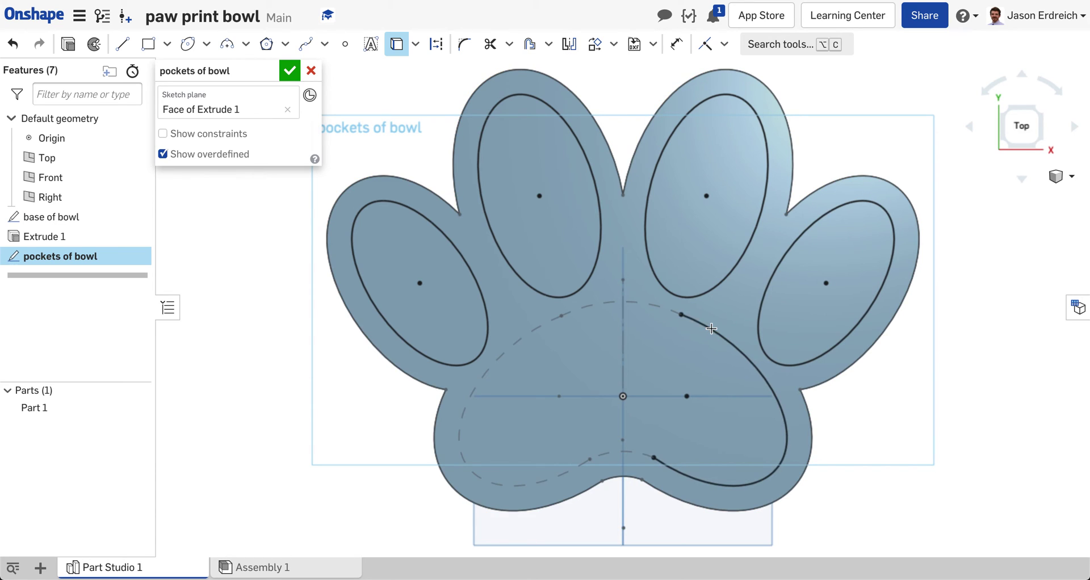
pyautogui.click(671, 311)
pyautogui.click(547, 327)
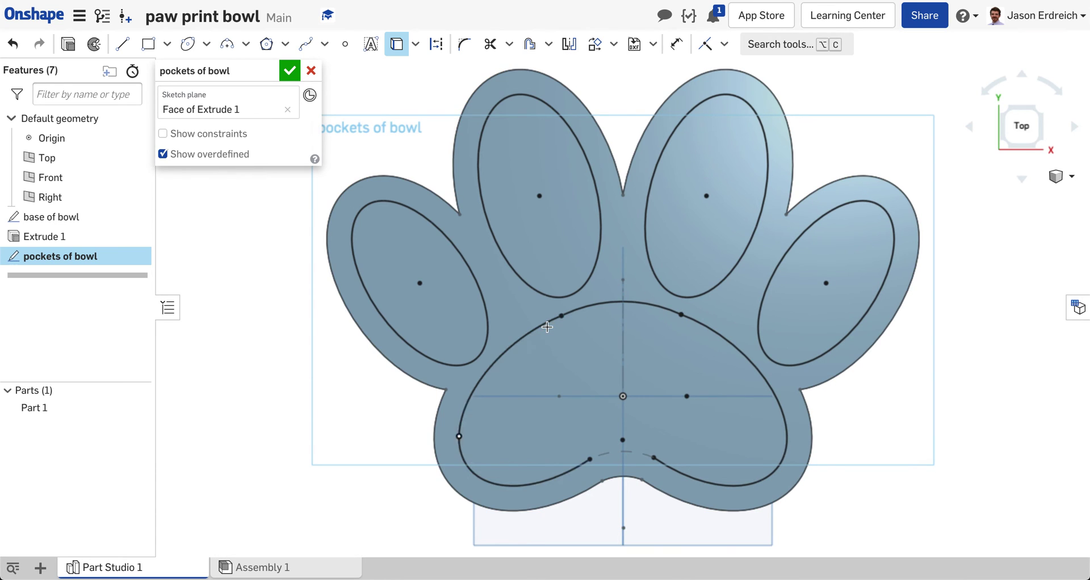
pyautogui.click(619, 452)
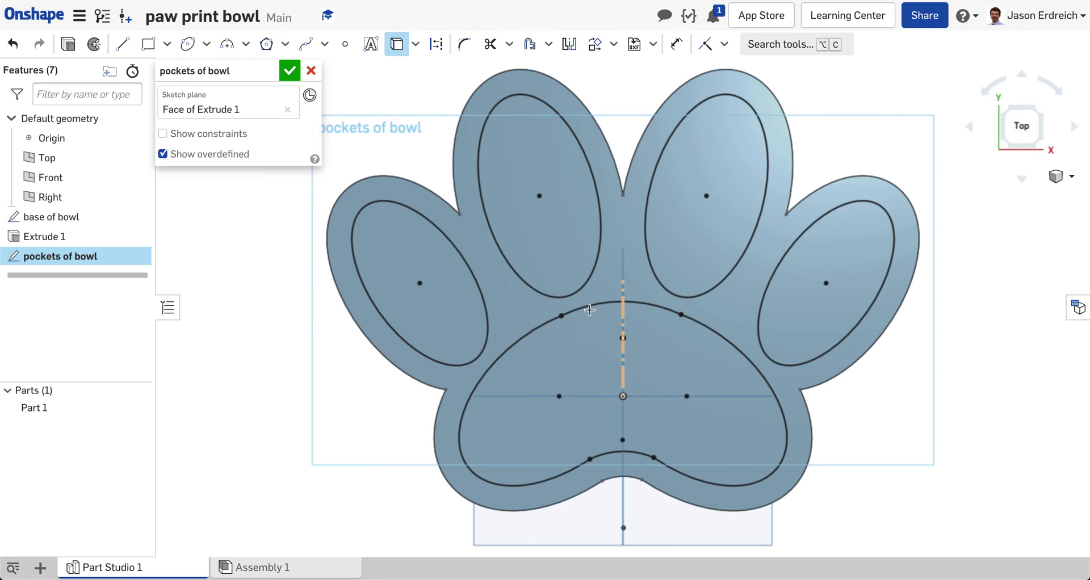
pyautogui.click(290, 71)
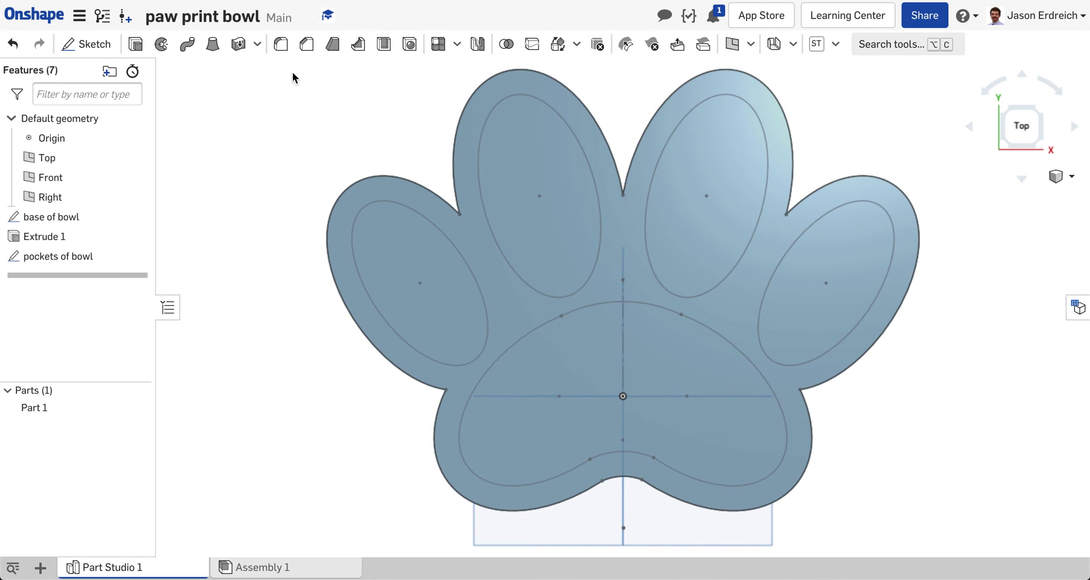
pyautogui.click(145, 217)
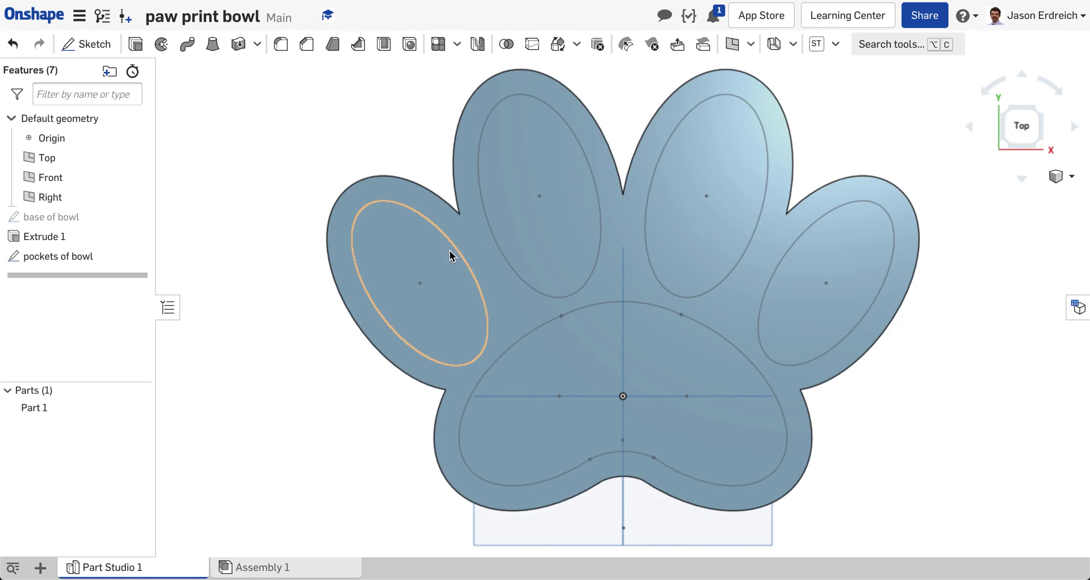
# - Extrude the main pad and all four toe regions of the pockets sketch as a 2.25 in deep removal from the paw solid
pyautogui.click(1056, 177)
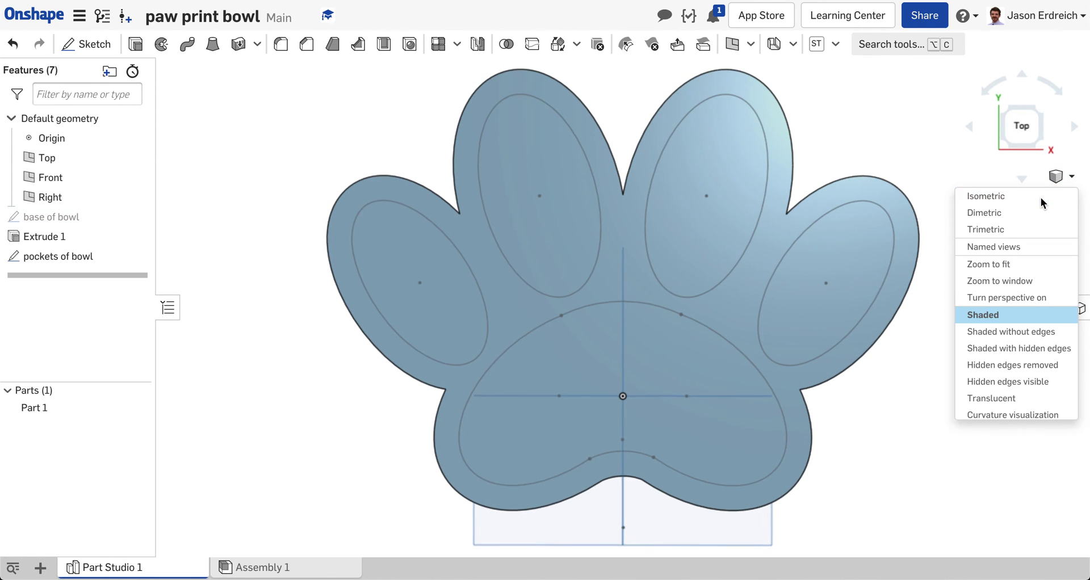
pyautogui.click(1040, 197)
pyautogui.scroll(2, 822, 217)
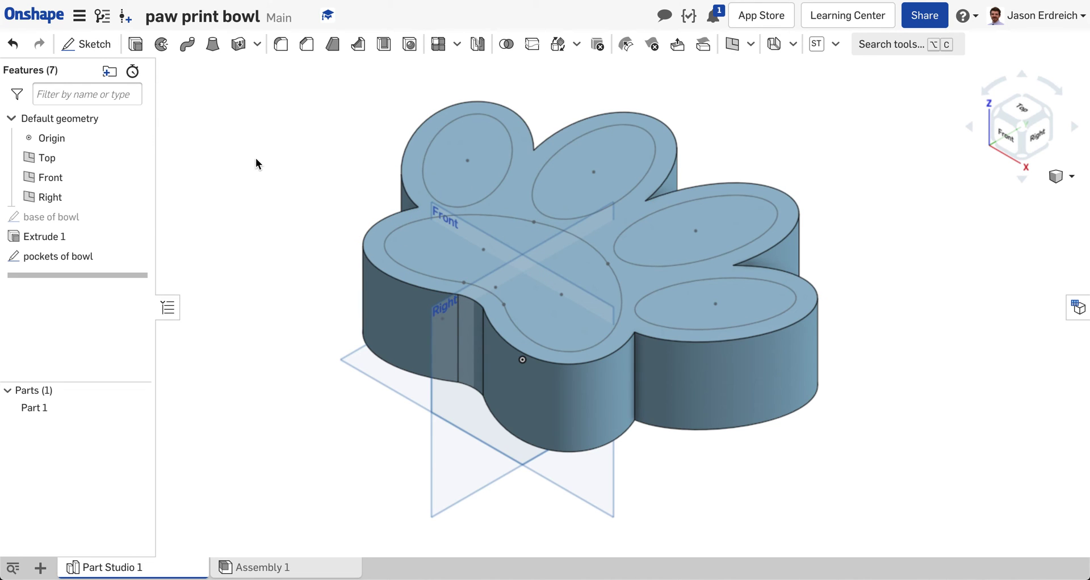
pyautogui.click(136, 44)
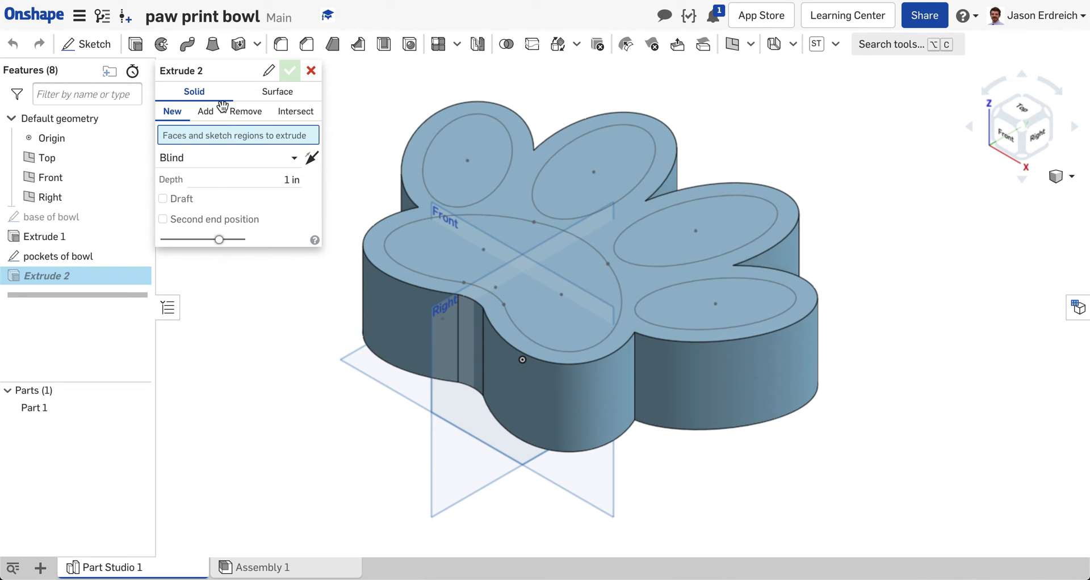
pyautogui.click(252, 171)
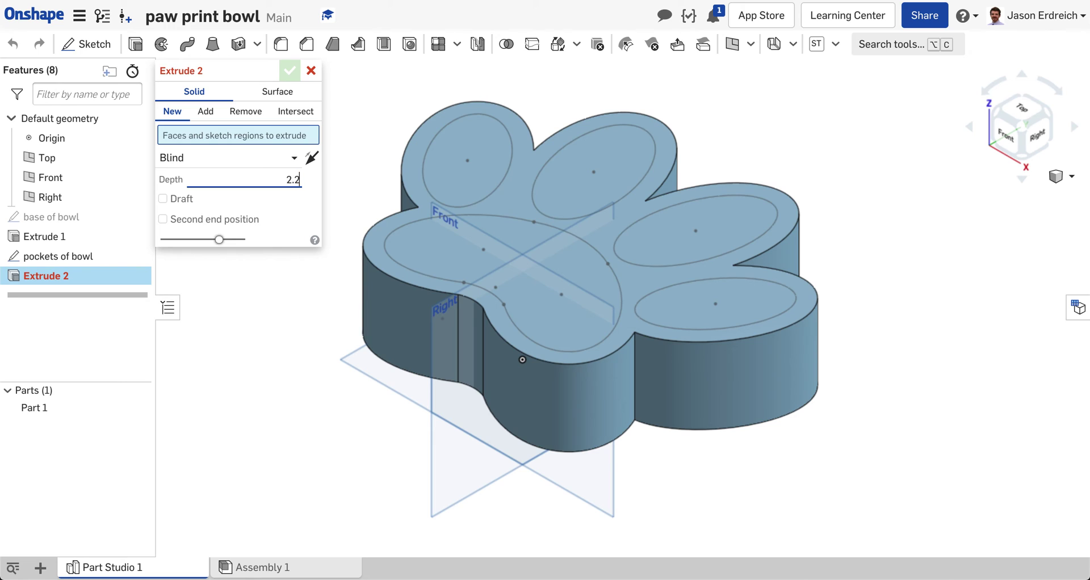
pyautogui.press('Return')
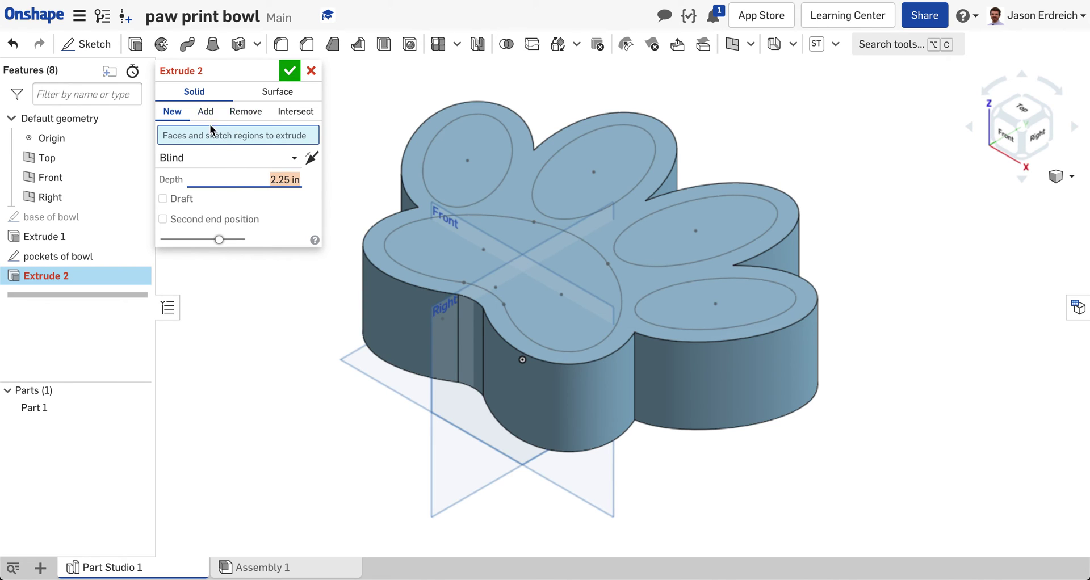
pyautogui.click(245, 112)
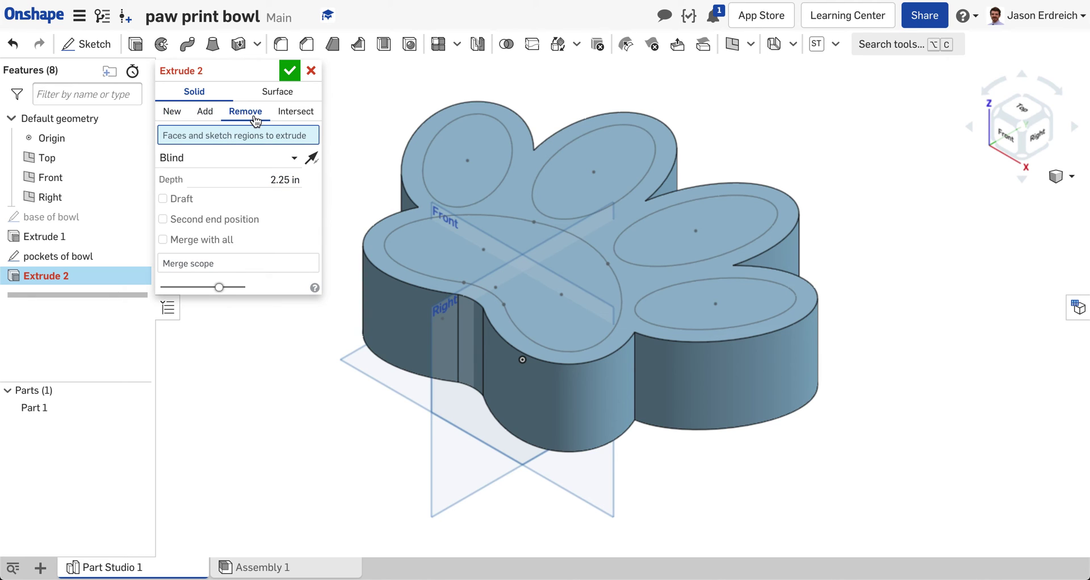
pyautogui.click(464, 175)
pyautogui.click(495, 240)
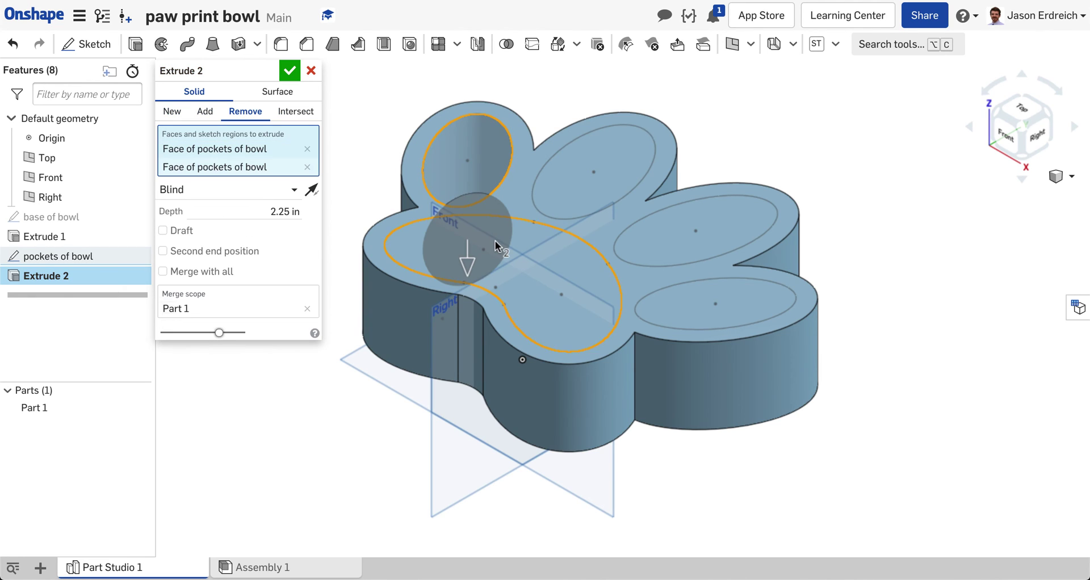
pyautogui.click(594, 177)
pyautogui.click(665, 233)
pyautogui.click(698, 297)
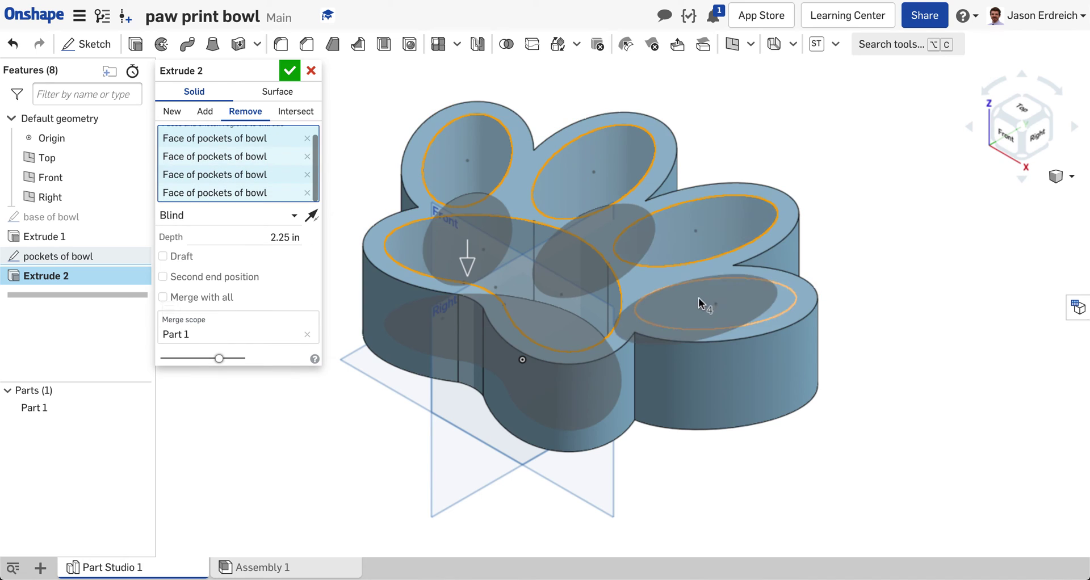
pyautogui.click(290, 72)
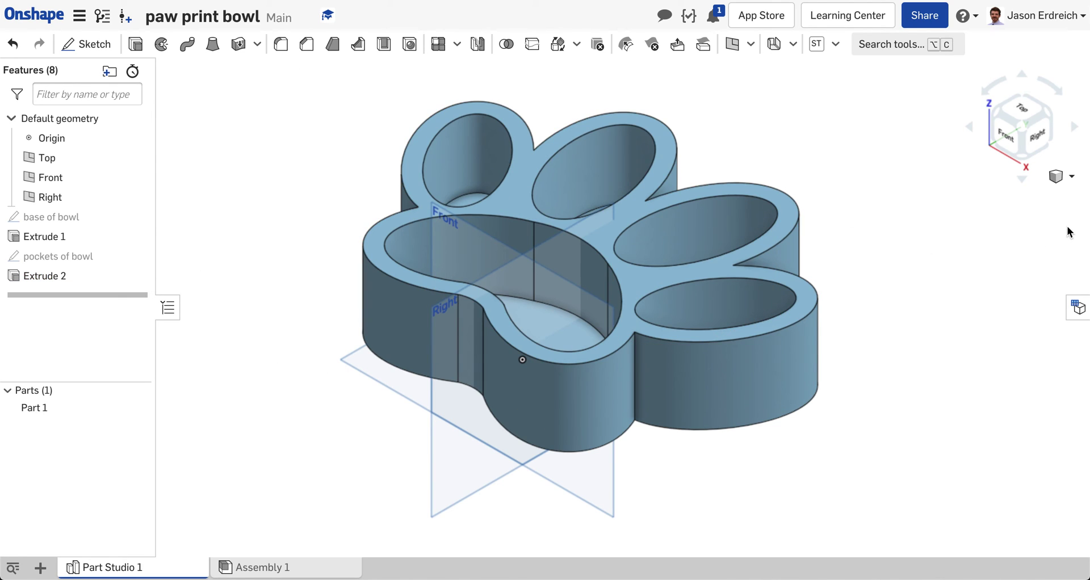
# - Hide the origin and the Top, Front and Right default planes
pyautogui.click(1064, 177)
pyautogui.click(993, 188)
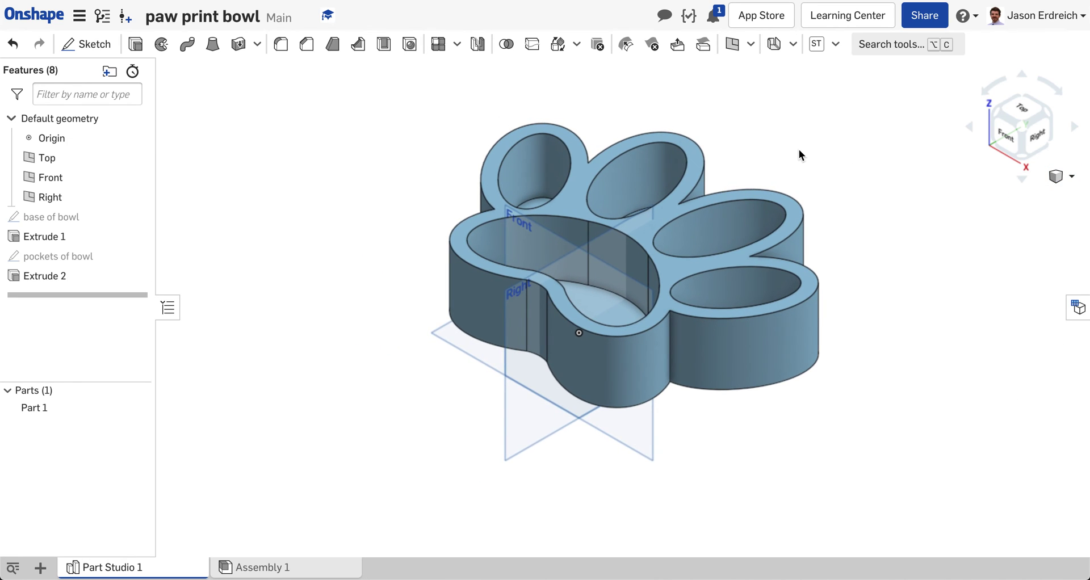
pyautogui.scroll(3, 799, 148)
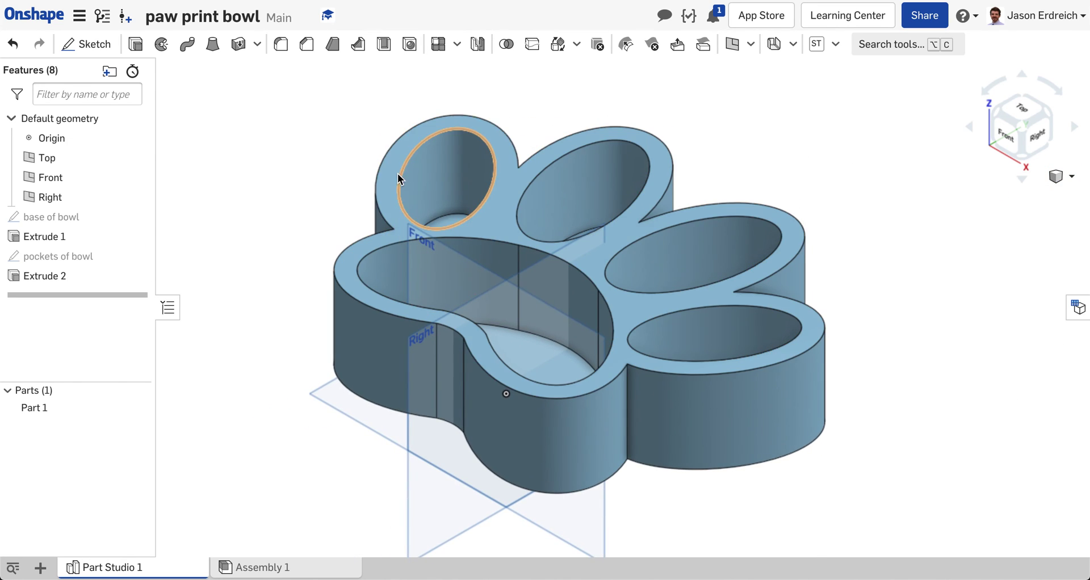
pyautogui.click(143, 198)
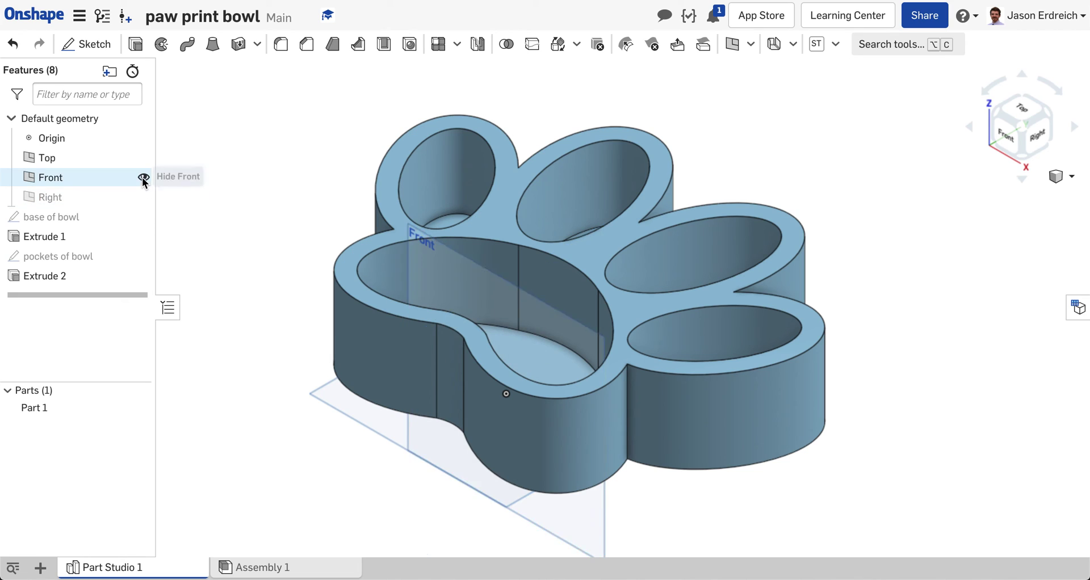
pyautogui.click(144, 177)
pyautogui.click(145, 158)
pyautogui.press('f')
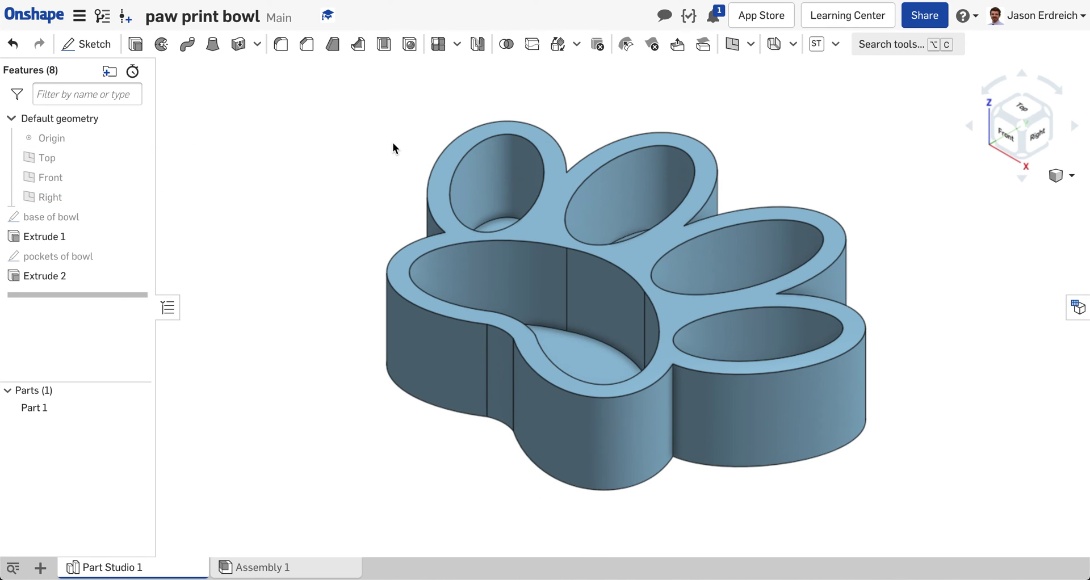
# - Try to fillet the bowl's entire top face with radii of 0.1, 0.05 and 0.01 in, and clear the face selection
pyautogui.click(281, 44)
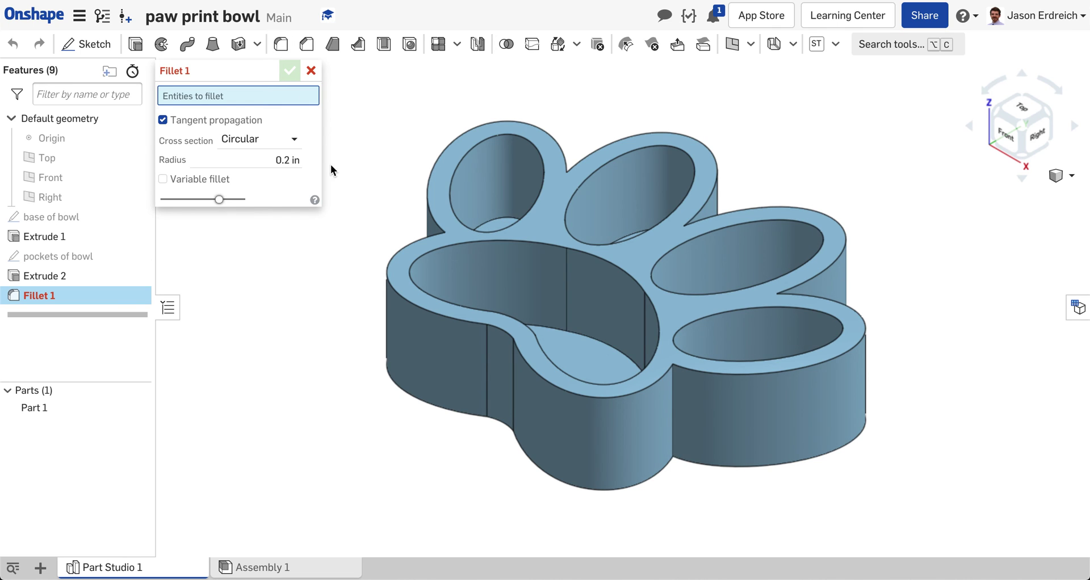
pyautogui.scroll(3, 447, 203)
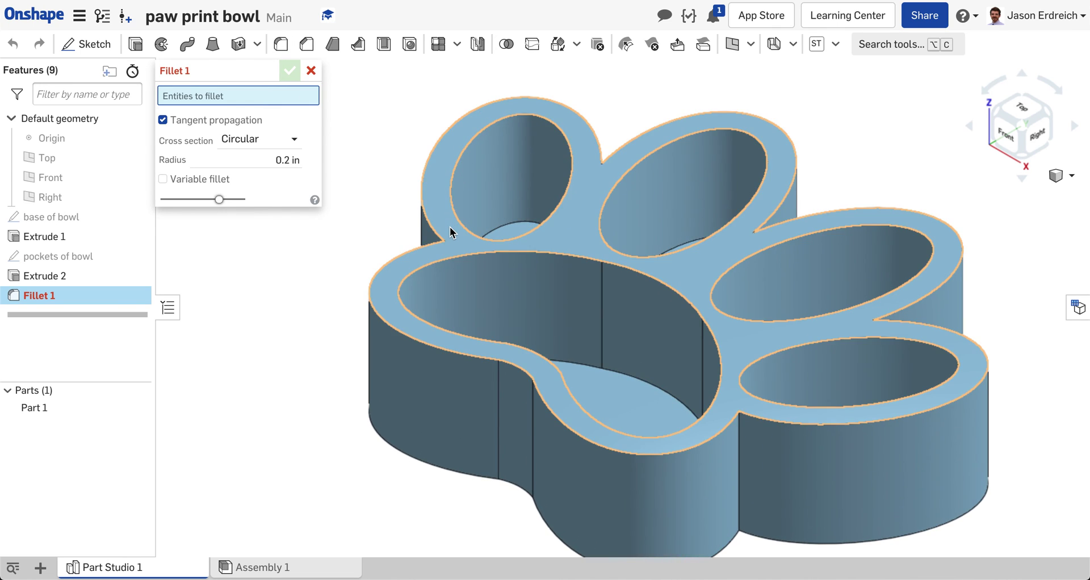
pyautogui.click(449, 226)
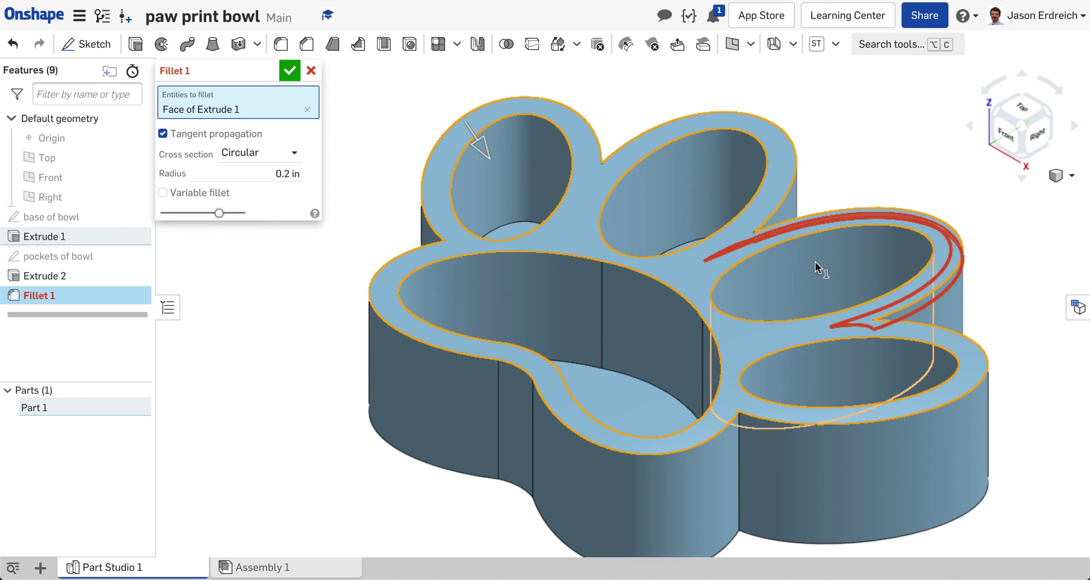
pyautogui.click(270, 180)
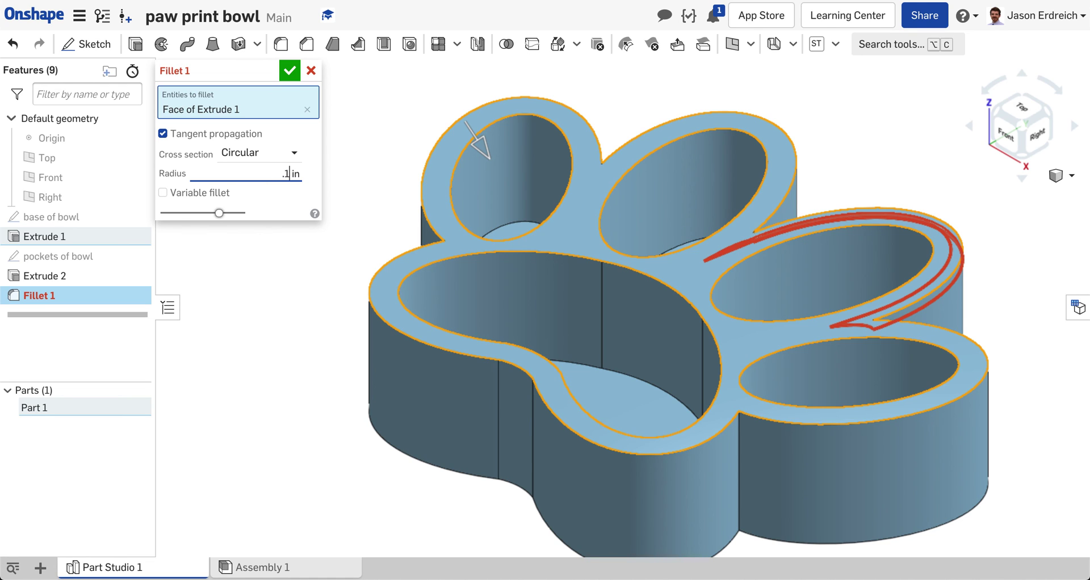
pyautogui.scroll(4, 932, 289)
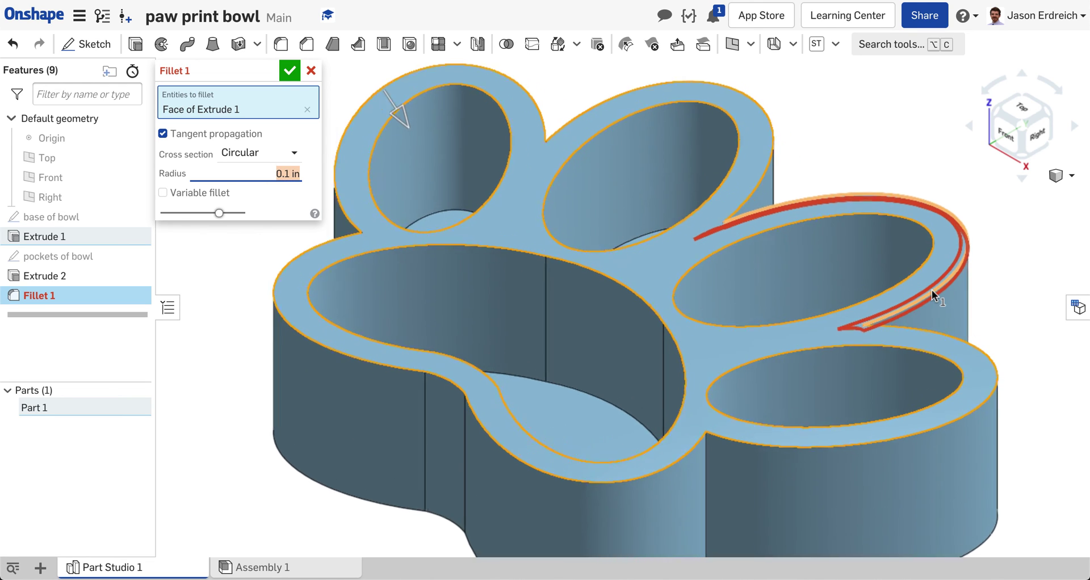
pyautogui.scroll(5, 871, 343)
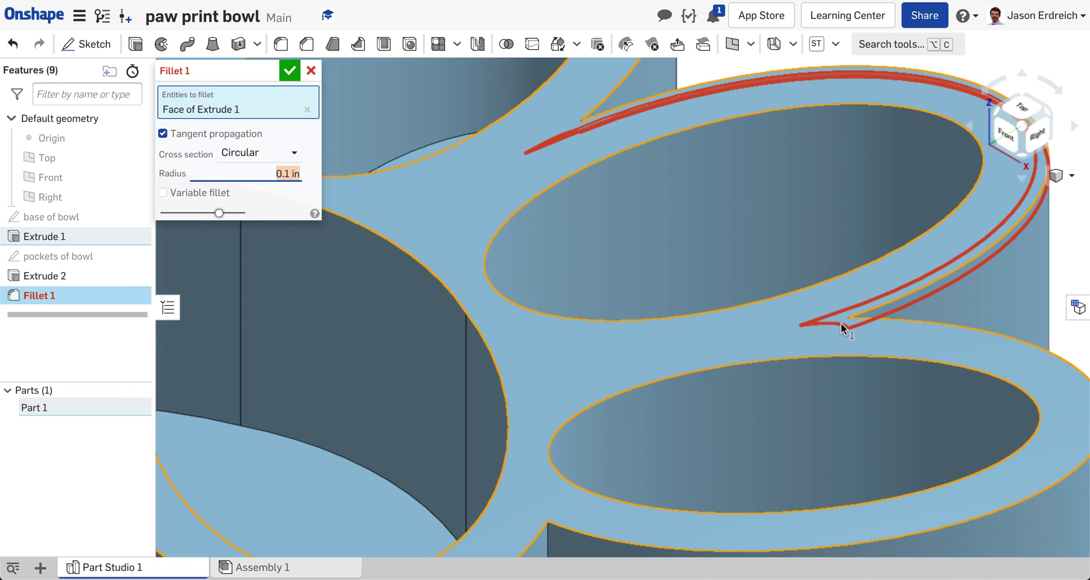
pyautogui.scroll(2, 874, 314)
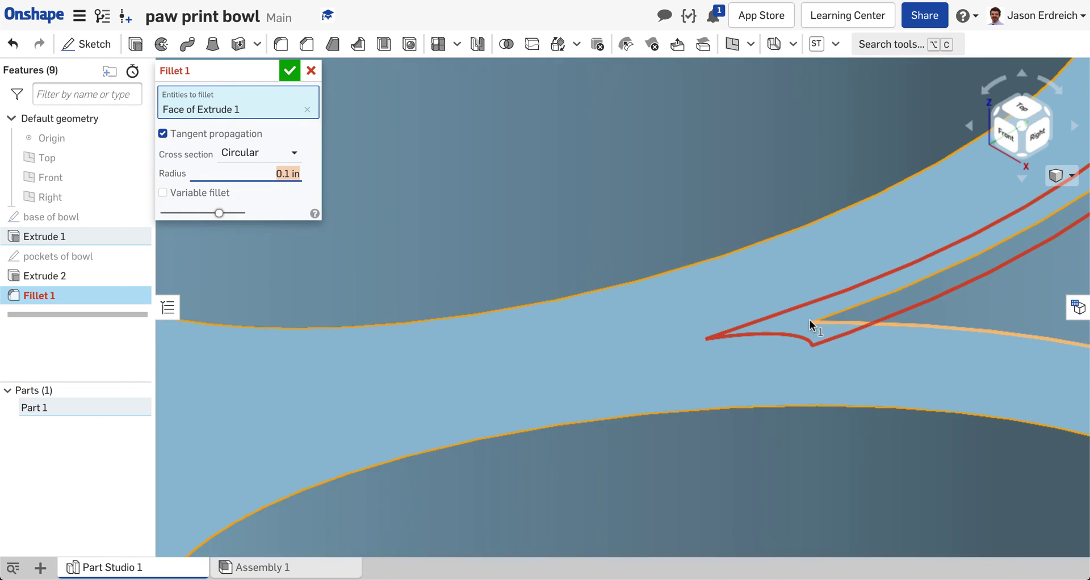
pyautogui.scroll(-5, 810, 319)
pyautogui.scroll(-5, 809, 319)
pyautogui.scroll(1, 810, 319)
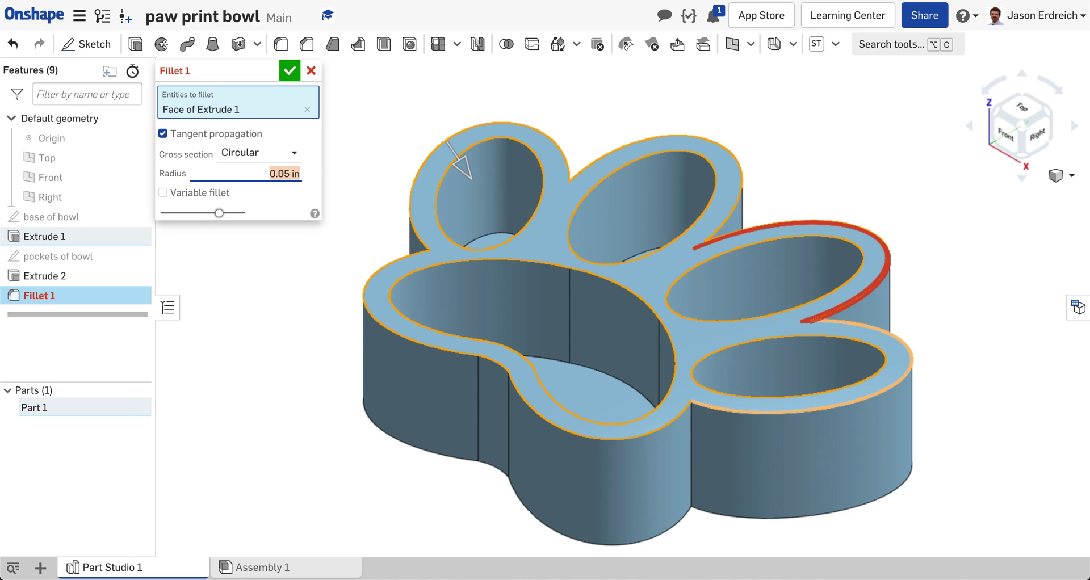
pyautogui.press('BackSpace')
pyautogui.click(308, 110)
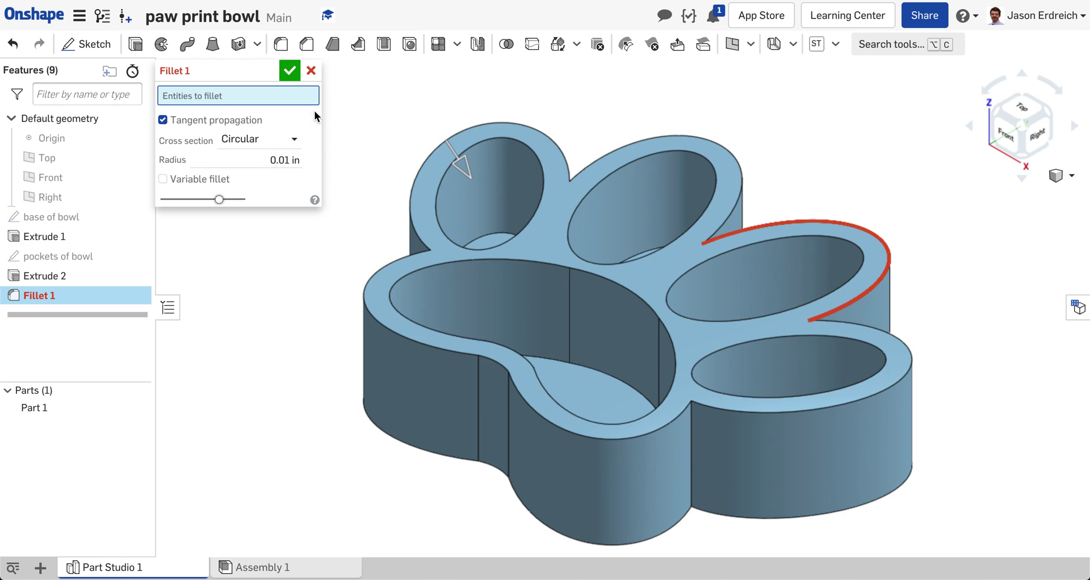
# - Set the fillet radius to 0.2 in and apply it to the upper inner edges of the main pad and four toe pockets
pyautogui.click(289, 160)
pyautogui.press('BackSpace')
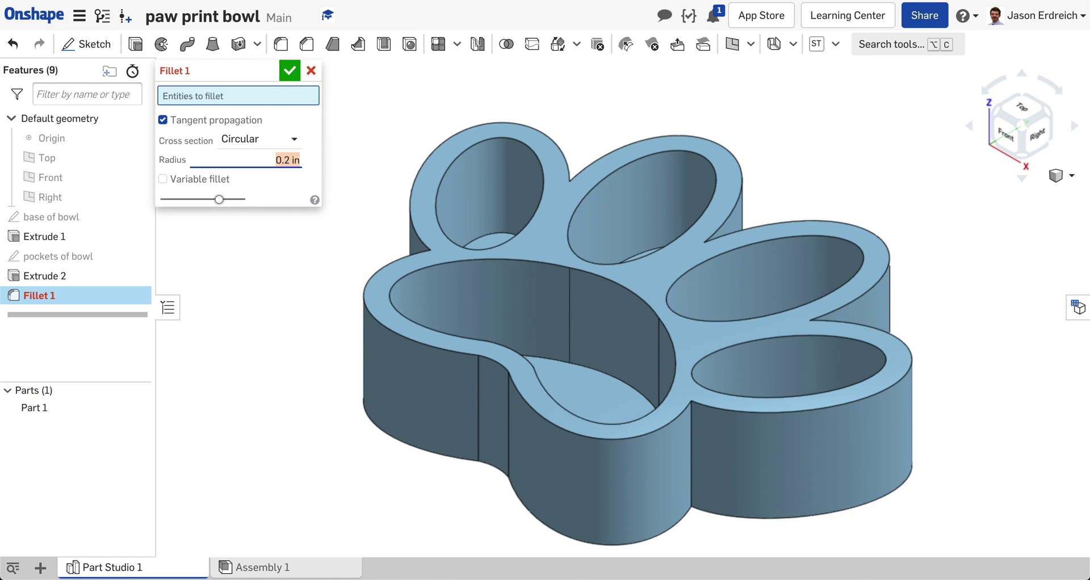
pyautogui.write('0.2 in')
pyautogui.click(444, 172)
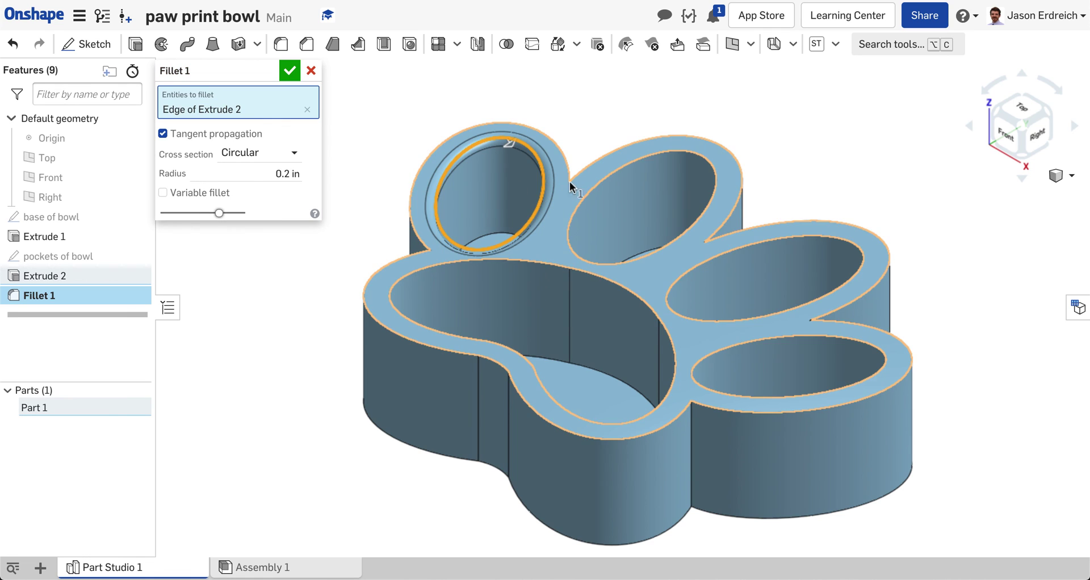
pyautogui.click(597, 182)
pyautogui.click(592, 270)
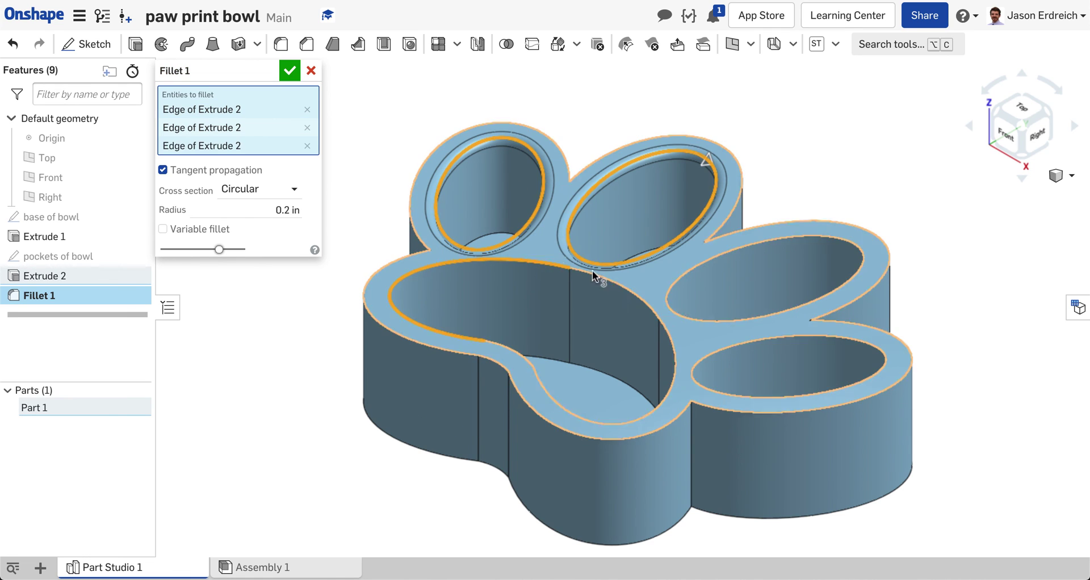
pyautogui.click(614, 282)
pyautogui.click(669, 339)
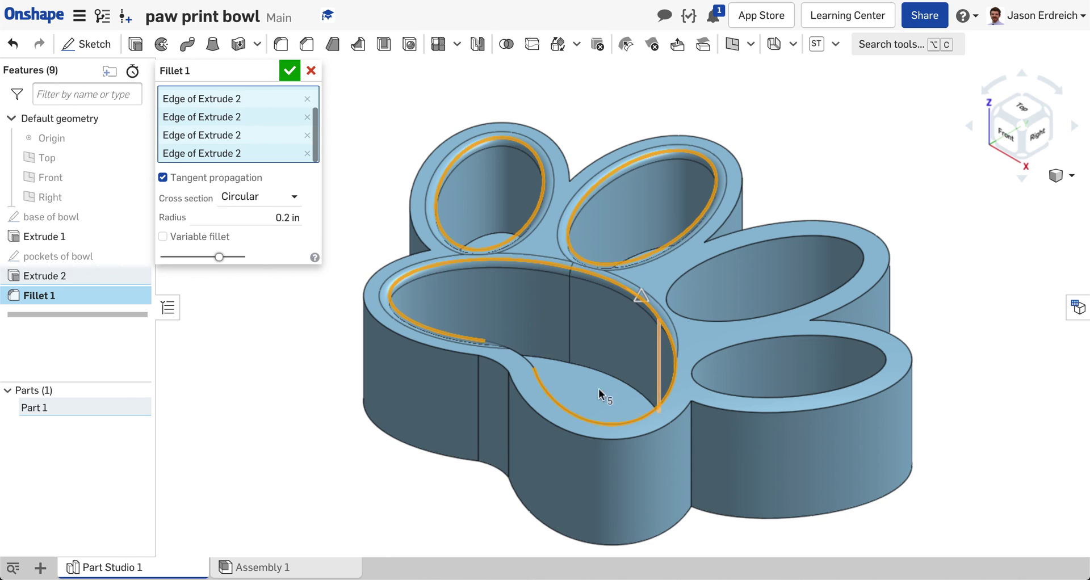
pyautogui.click(526, 350)
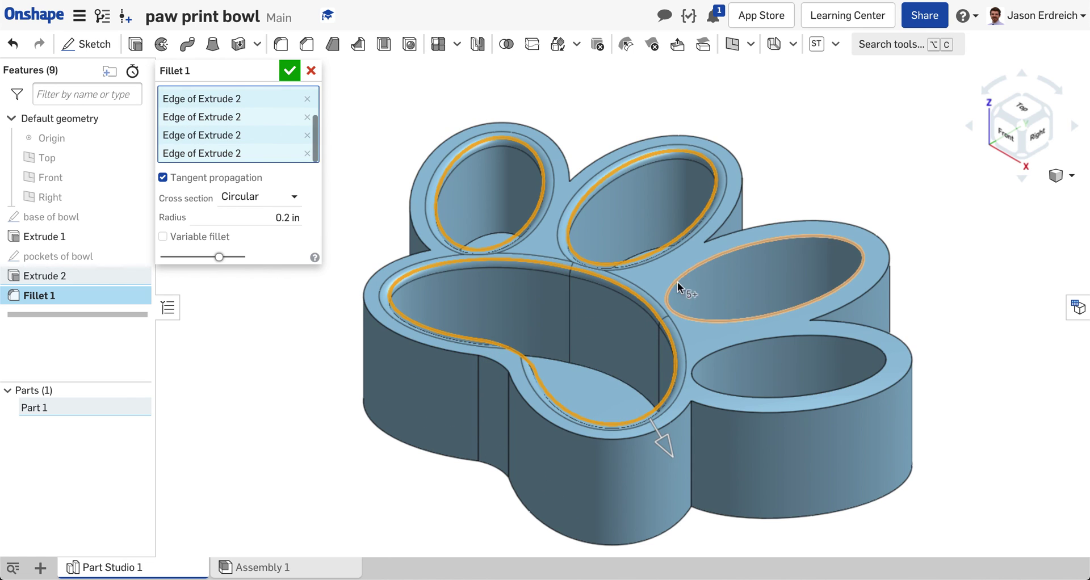
pyautogui.click(687, 270)
pyautogui.click(735, 340)
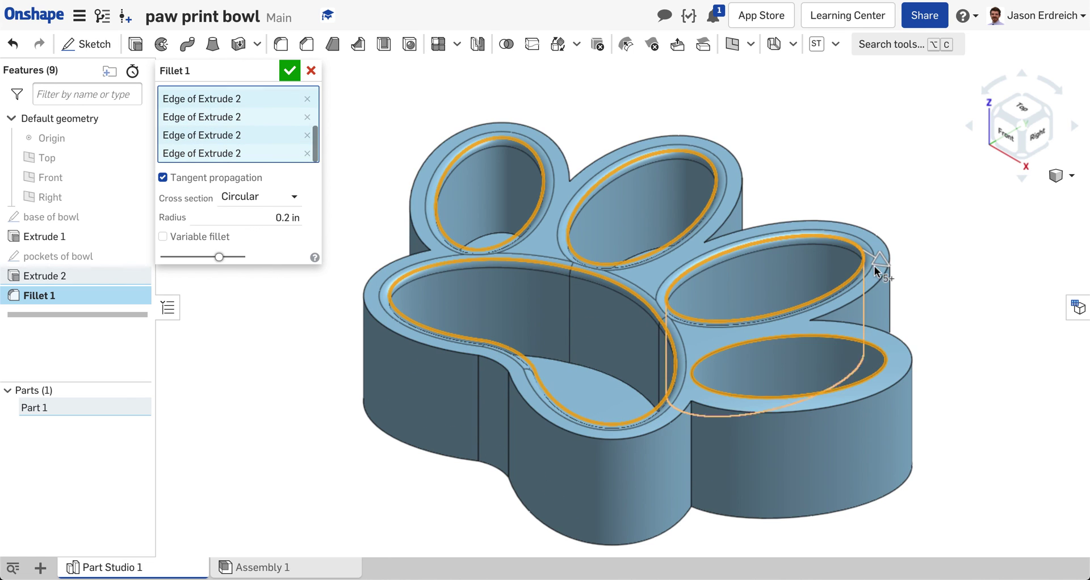
# - Add the floor faces of all five pockets to the 0.2 in fillet and complete it
pyautogui.click(1022, 179)
pyautogui.click(488, 199)
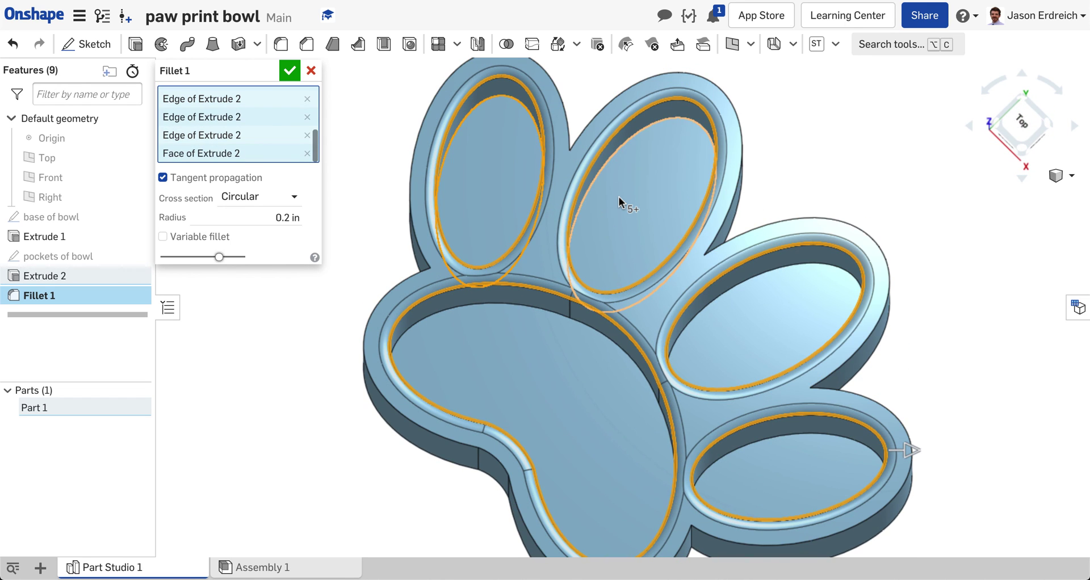
pyautogui.click(566, 392)
pyautogui.click(754, 348)
pyautogui.click(784, 461)
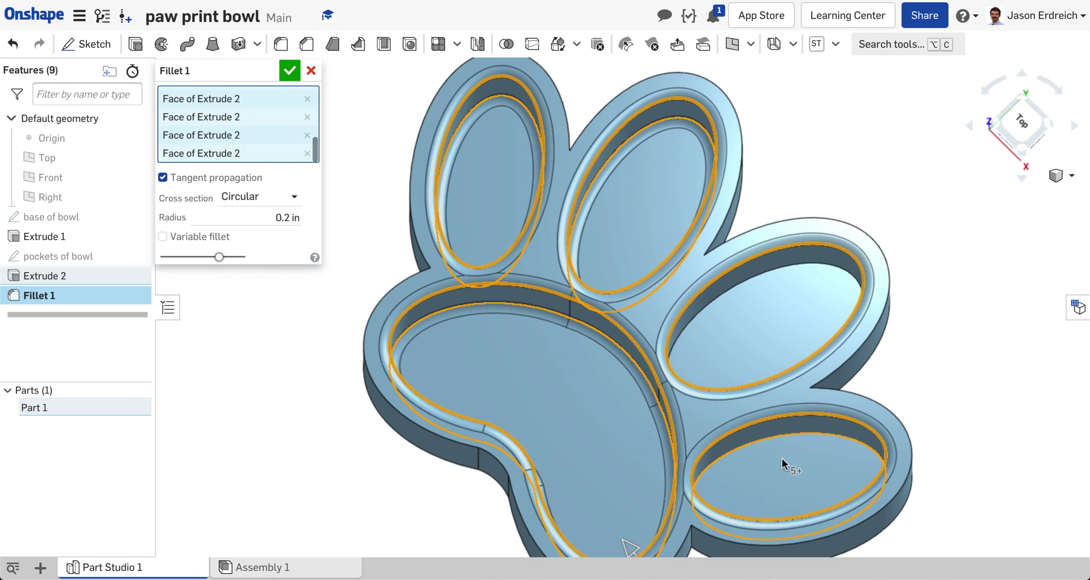
pyautogui.click(1071, 175)
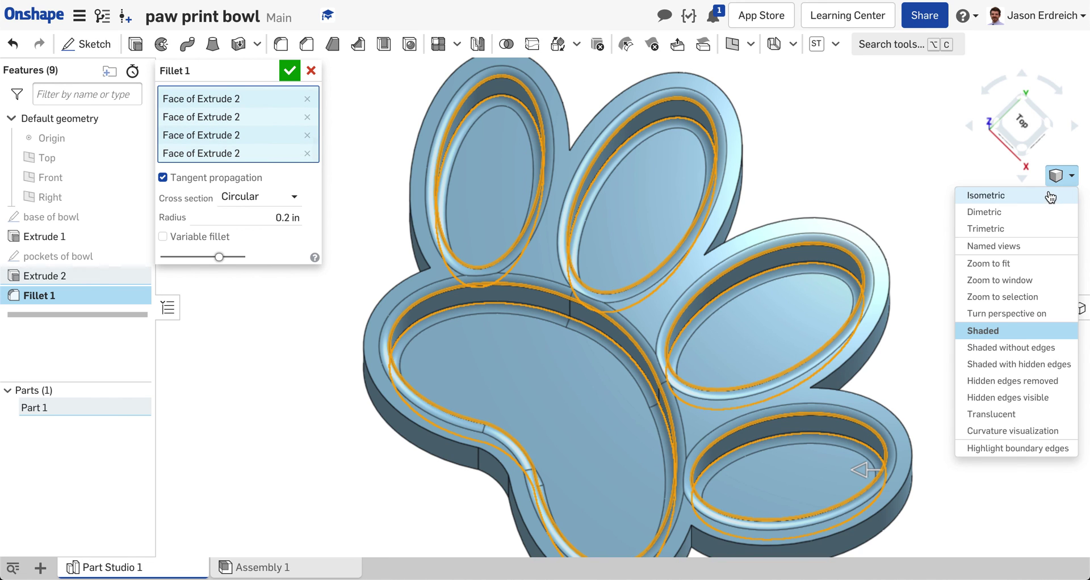
pyautogui.click(988, 197)
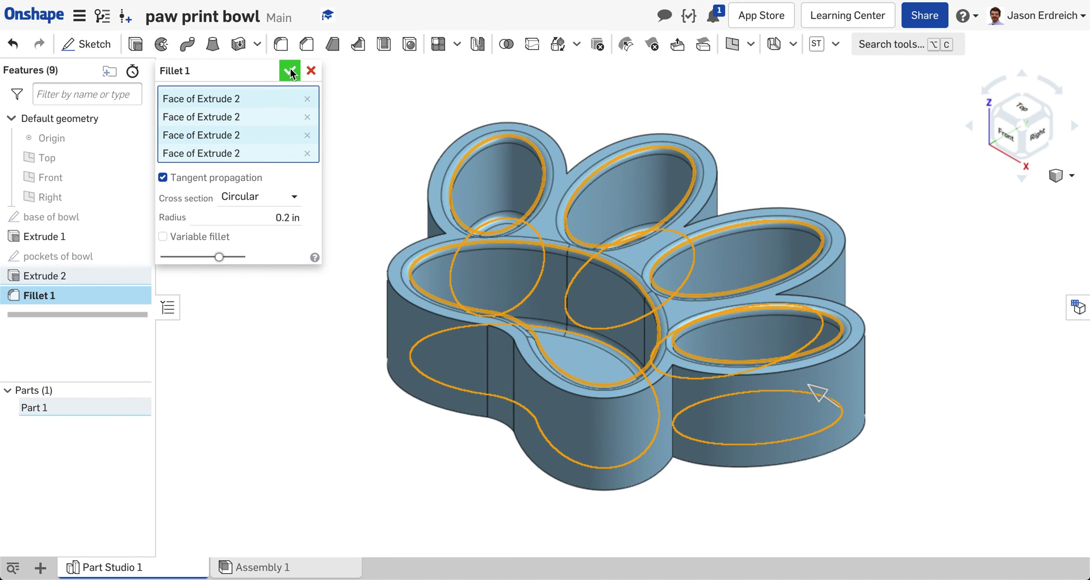
pyautogui.click(291, 70)
pyautogui.scroll(2, 526, 180)
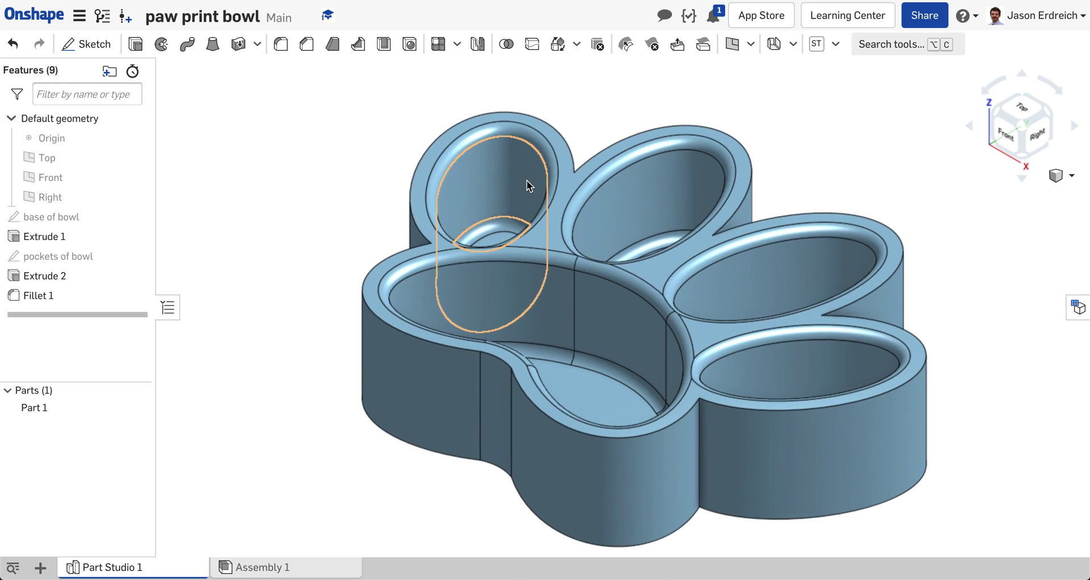